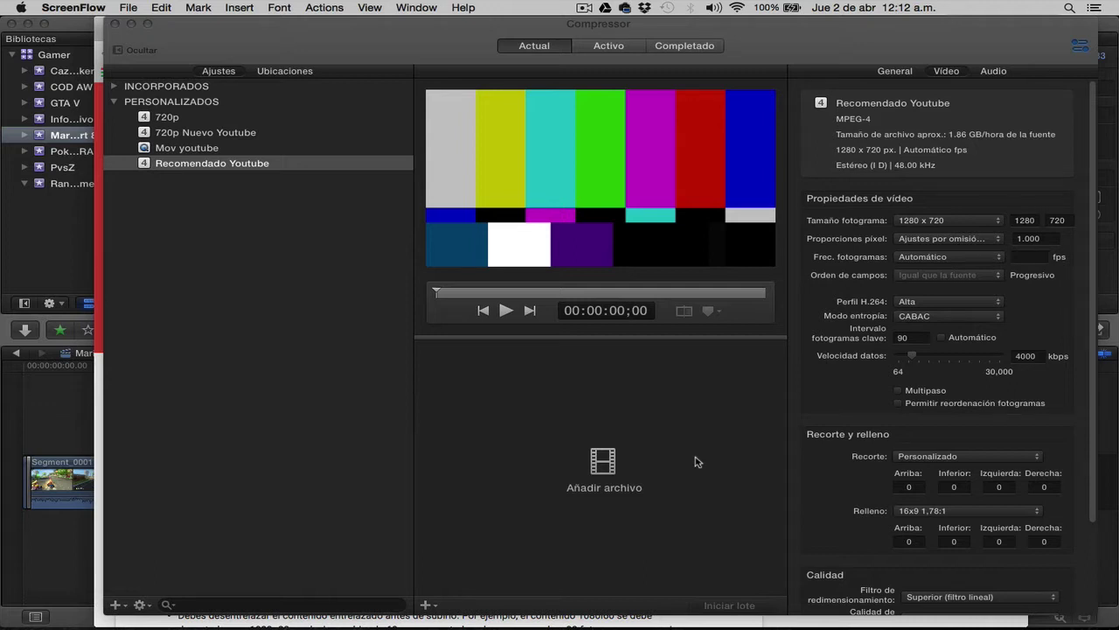
Bring up the application switcher to leave Compressor
{"action": "key", "text": "super+Tab"}
Switch to Final Cut Pro and scroll through the Mario Kart 3 timeline
{"action": "key", "text": "super+Tab"}
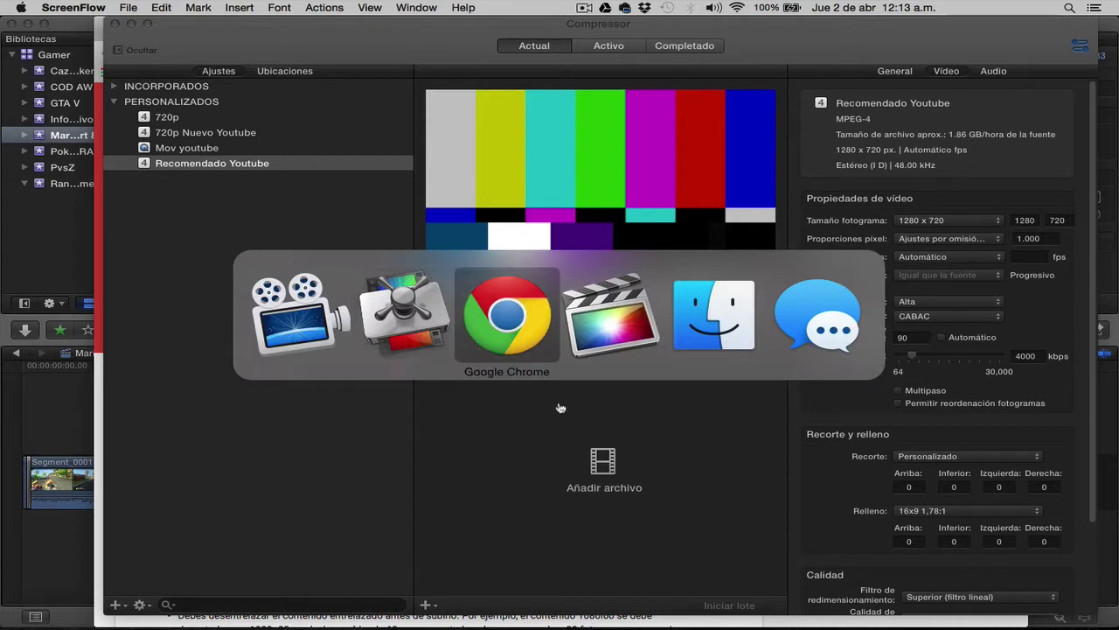
{"action": "key", "text": "super+shift+Tab"}
{"action": "key", "text": "super+shift+Tab"}
{"action": "key", "text": "super+Tab"}
{"action": "key", "text": "super+Tab"}
{"action": "key", "text": "super+Tab"}
{"action": "key", "text": "super+Tab"}
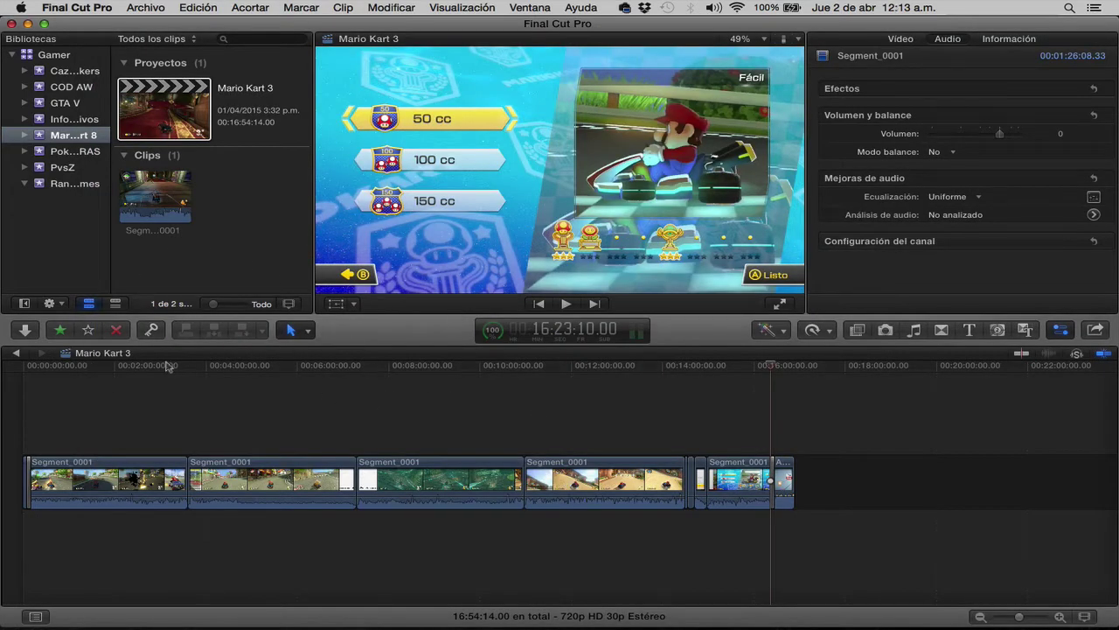
{"action": "scroll", "coordinate": [160, 385], "scroll_direction": "left", "scroll_amount": 2}
{"action": "scroll", "coordinate": [159, 385], "scroll_direction": "right", "scroll_amount": 3}
{"action": "scroll", "coordinate": [159, 385], "scroll_direction": "left", "scroll_amount": 5}
{"action": "scroll", "coordinate": [159, 385], "scroll_direction": "right", "scroll_amount": 5}
{"action": "scroll", "coordinate": [159, 385], "scroll_direction": "left", "scroll_amount": 3}
{"action": "scroll", "coordinate": [159, 385], "scroll_direction": "right", "scroll_amount": 4}
{"action": "scroll", "coordinate": [487, 449], "scroll_direction": "left", "scroll_amount": 2}
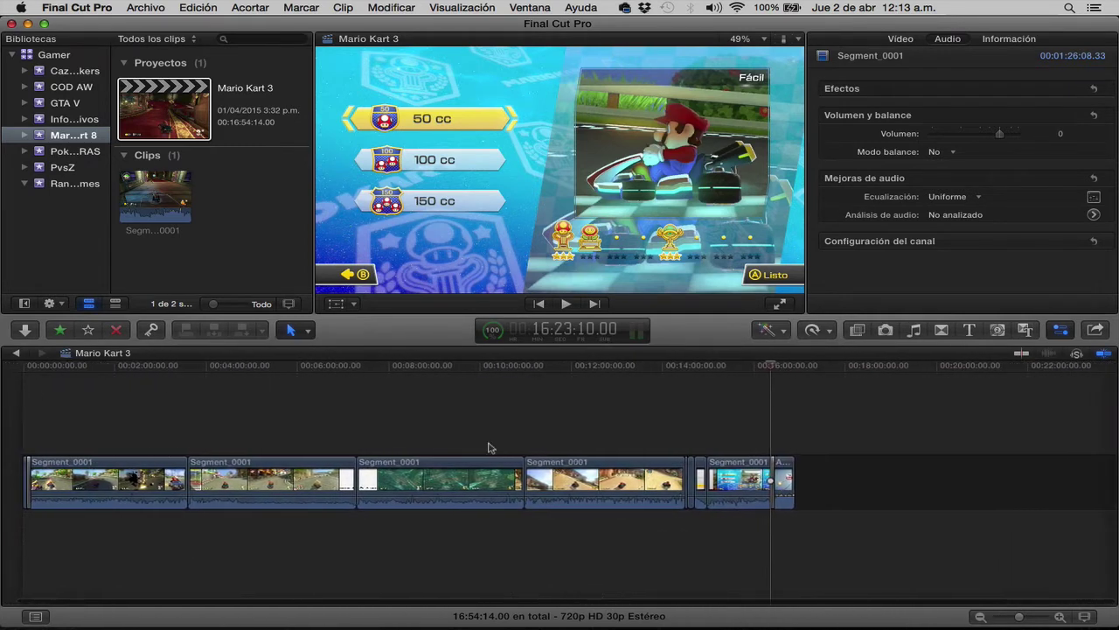
{"action": "scroll", "coordinate": [108, 398], "scroll_direction": "right", "scroll_amount": 2}
{"action": "scroll", "coordinate": [108, 398], "scroll_direction": "left", "scroll_amount": 5}
{"action": "scroll", "coordinate": [108, 398], "scroll_direction": "right", "scroll_amount": 2}
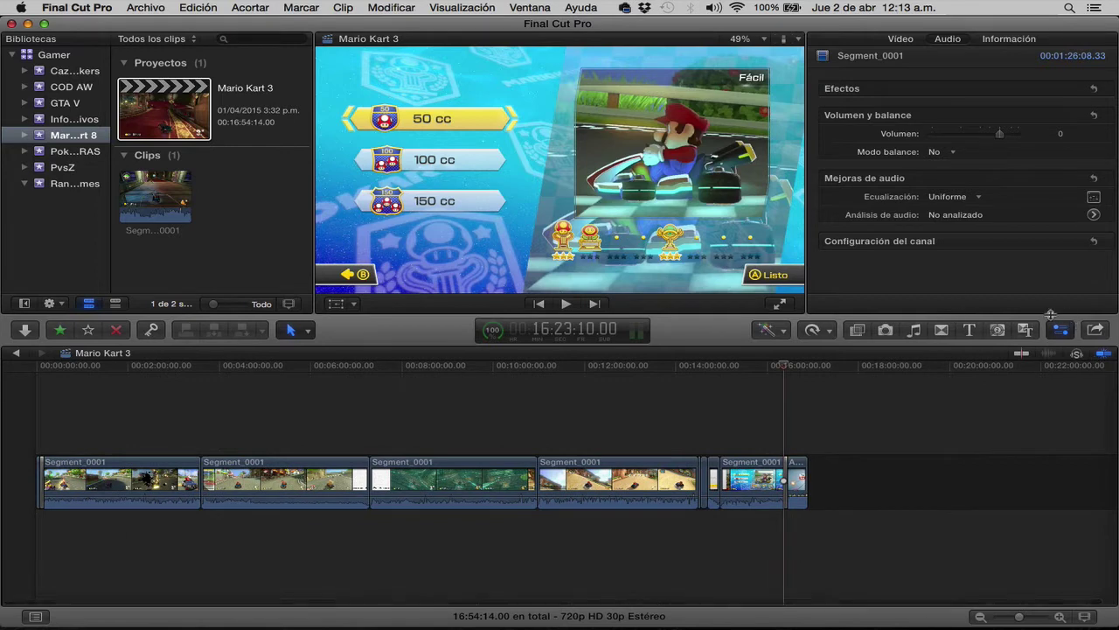
Check the Compartir proyecto share destinations, close the menu, and return to Compressor
{"action": "left_click", "coordinate": [1095, 330]}
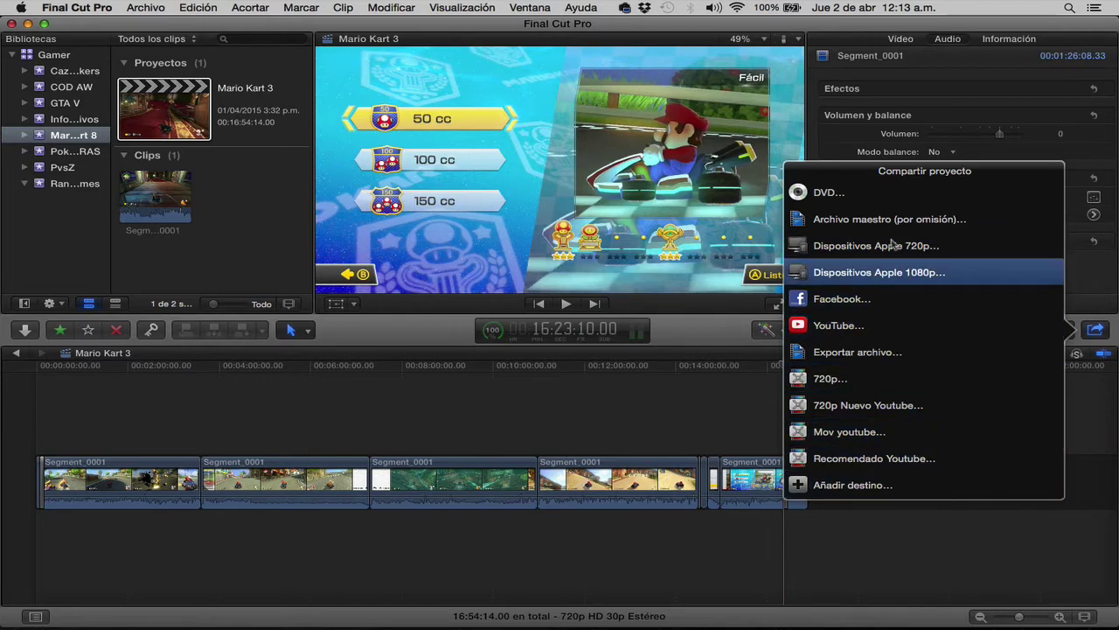
{"action": "left_click", "coordinate": [654, 425]}
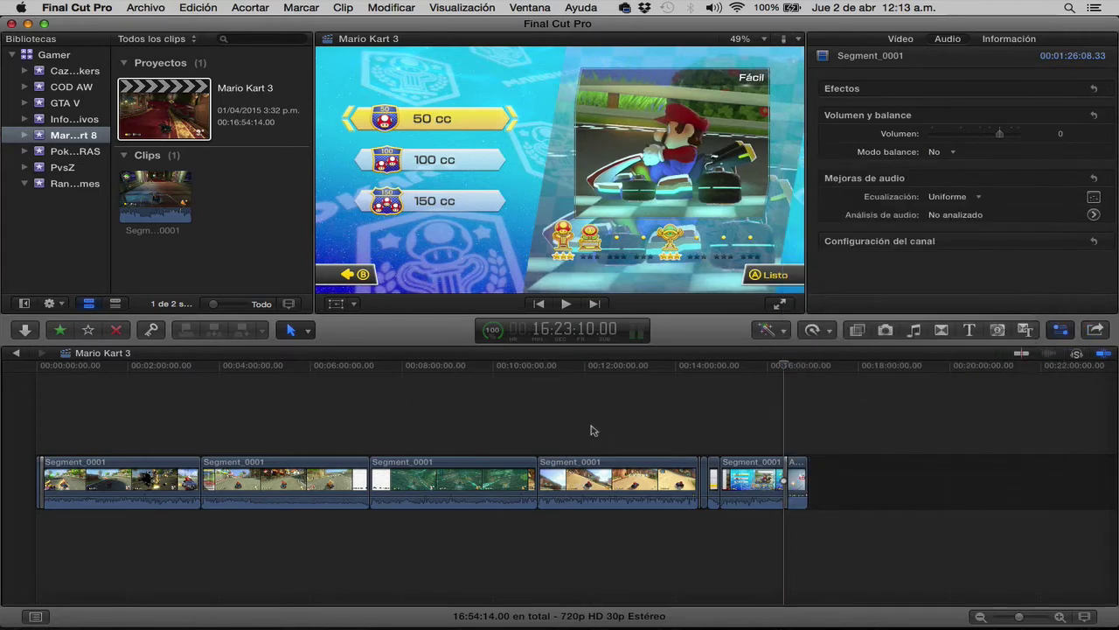
{"action": "key", "text": "super+Tab"}
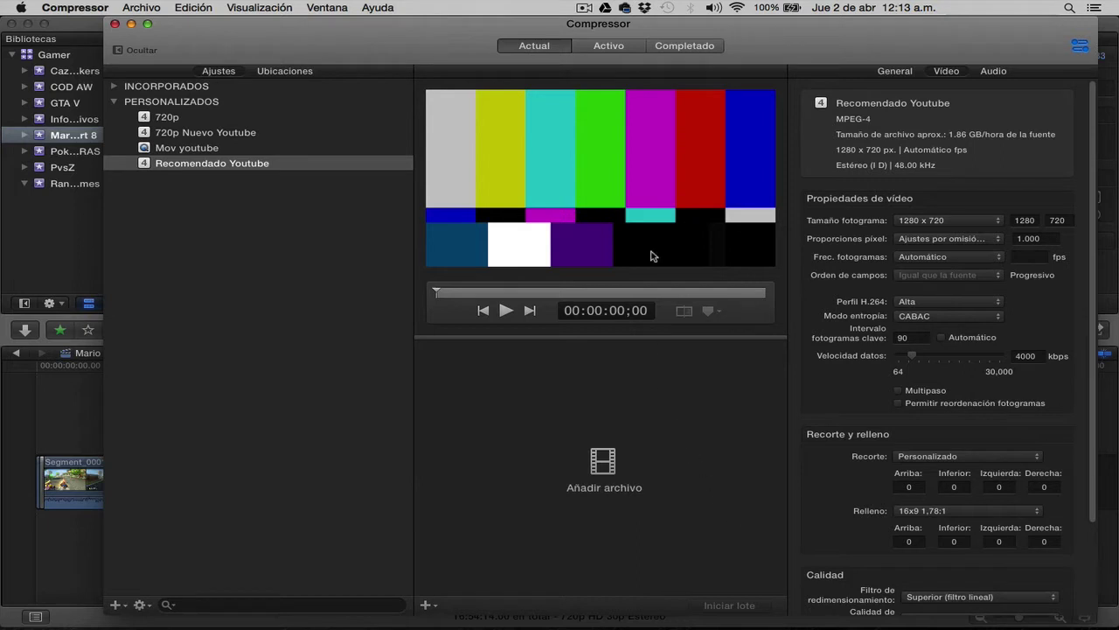
{"action": "left_click", "coordinate": [92, 10]}
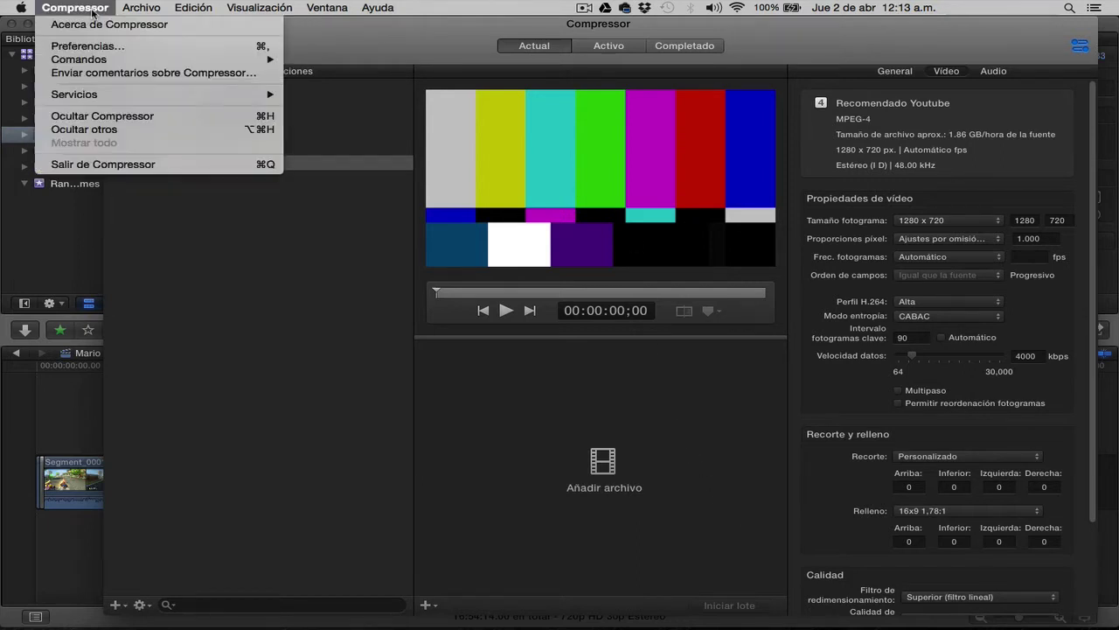
{"action": "left_click", "coordinate": [92, 26]}
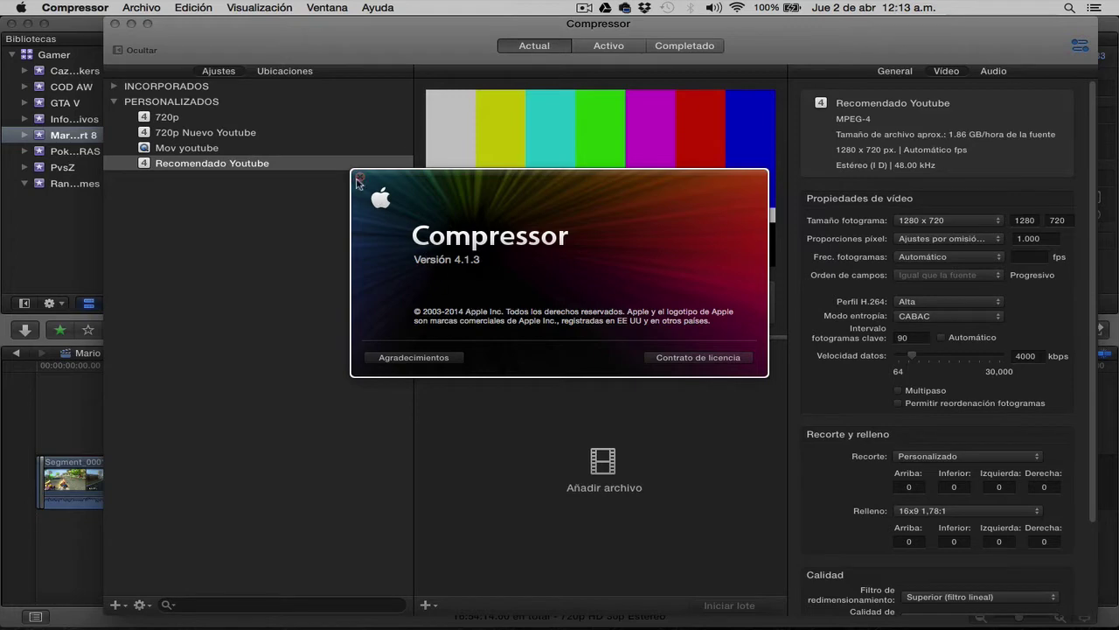
{"action": "left_click", "coordinate": [359, 180]}
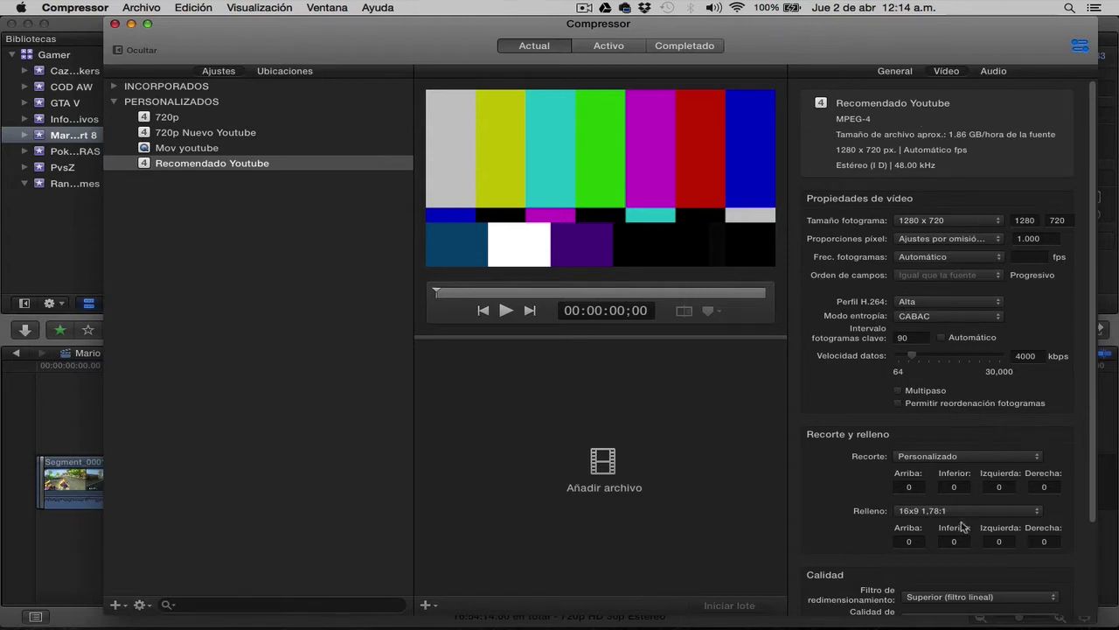
{"action": "scroll", "coordinate": [945, 262], "scroll_direction": "down", "scroll_amount": 3}
{"action": "scroll", "coordinate": [945, 264], "scroll_direction": "up", "scroll_amount": 5}
{"action": "key", "text": "super+Tab"}
{"action": "key", "text": "super+Tab"}
{"action": "key", "text": "super+Tab"}
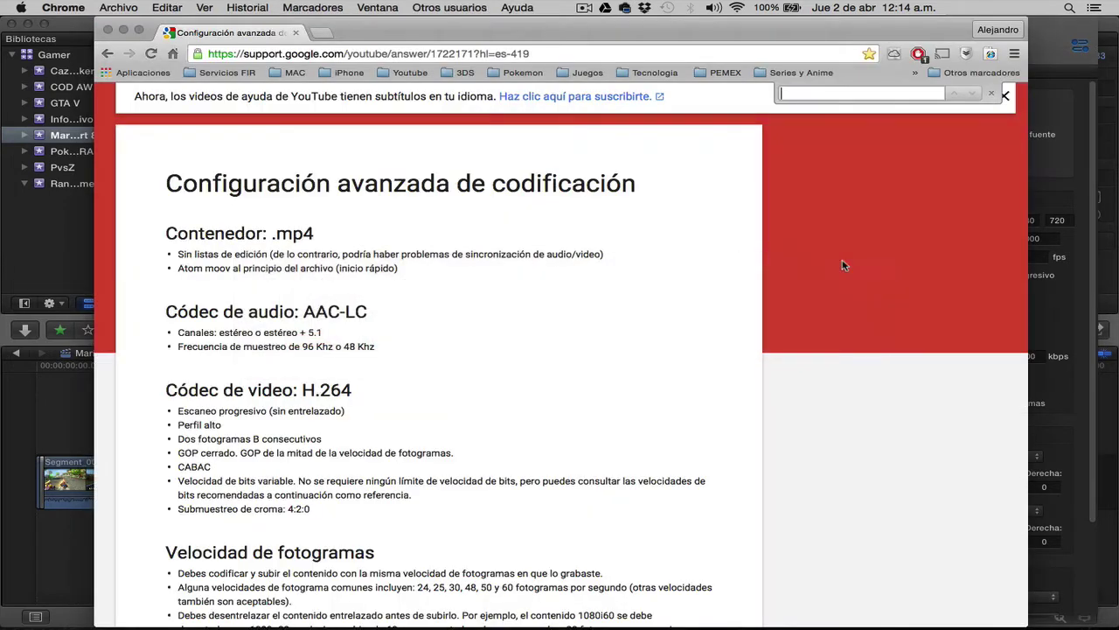
Read through YouTube's 'Configuración avanzada de codificación' help page, then bring Compressor back
{"action": "scroll", "coordinate": [457, 268], "scroll_direction": "down", "scroll_amount": 2}
{"action": "scroll", "coordinate": [458, 267], "scroll_direction": "up", "scroll_amount": 4}
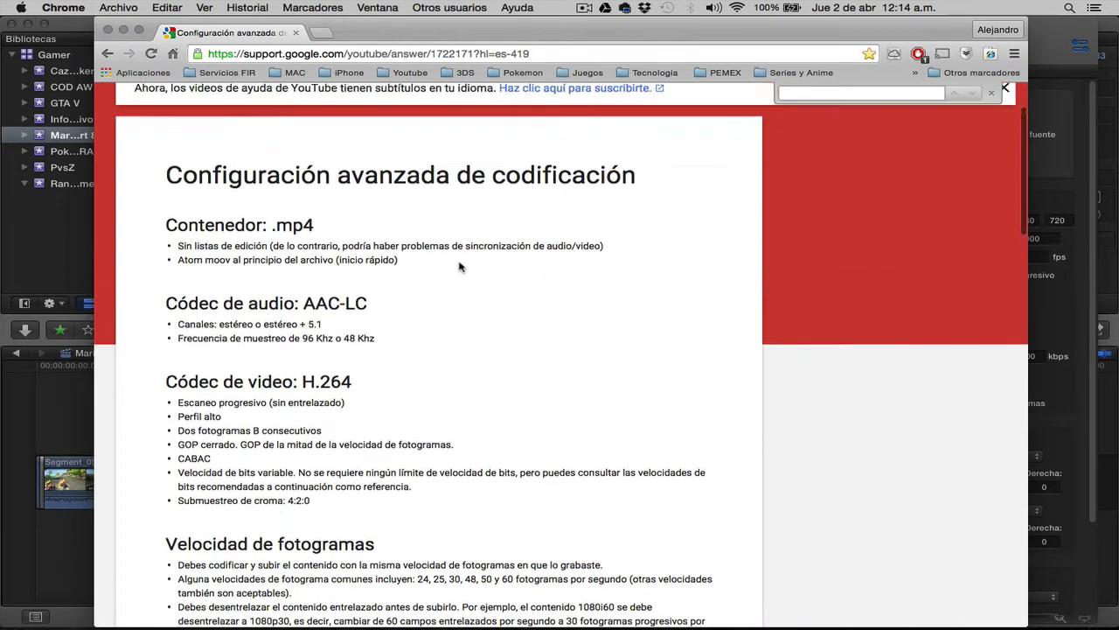
{"action": "scroll", "coordinate": [495, 282], "scroll_direction": "down", "scroll_amount": 3}
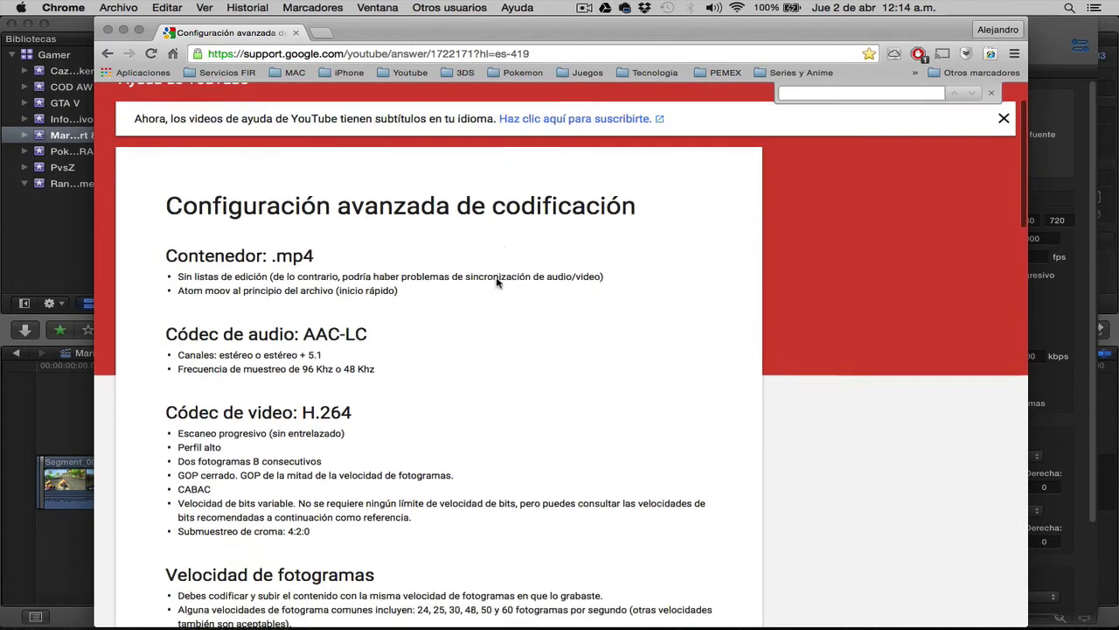
{"action": "scroll", "coordinate": [497, 283], "scroll_direction": "down", "scroll_amount": 1}
{"action": "scroll", "coordinate": [497, 283], "scroll_direction": "down", "scroll_amount": 2}
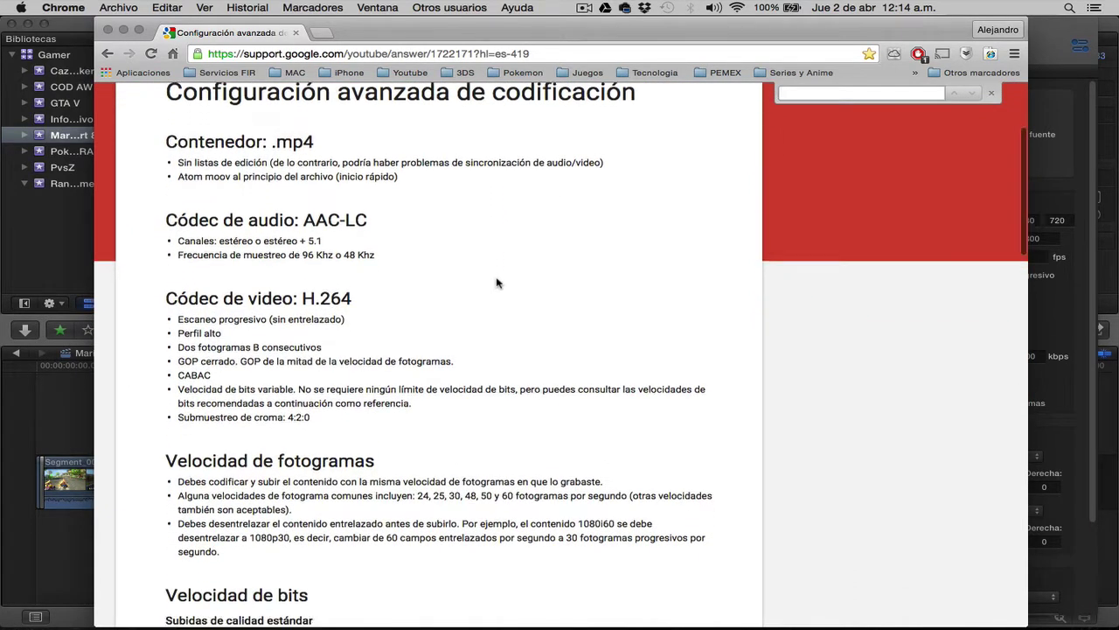
{"action": "scroll", "coordinate": [497, 282], "scroll_direction": "down", "scroll_amount": 3}
{"action": "scroll", "coordinate": [497, 282], "scroll_direction": "up", "scroll_amount": 6}
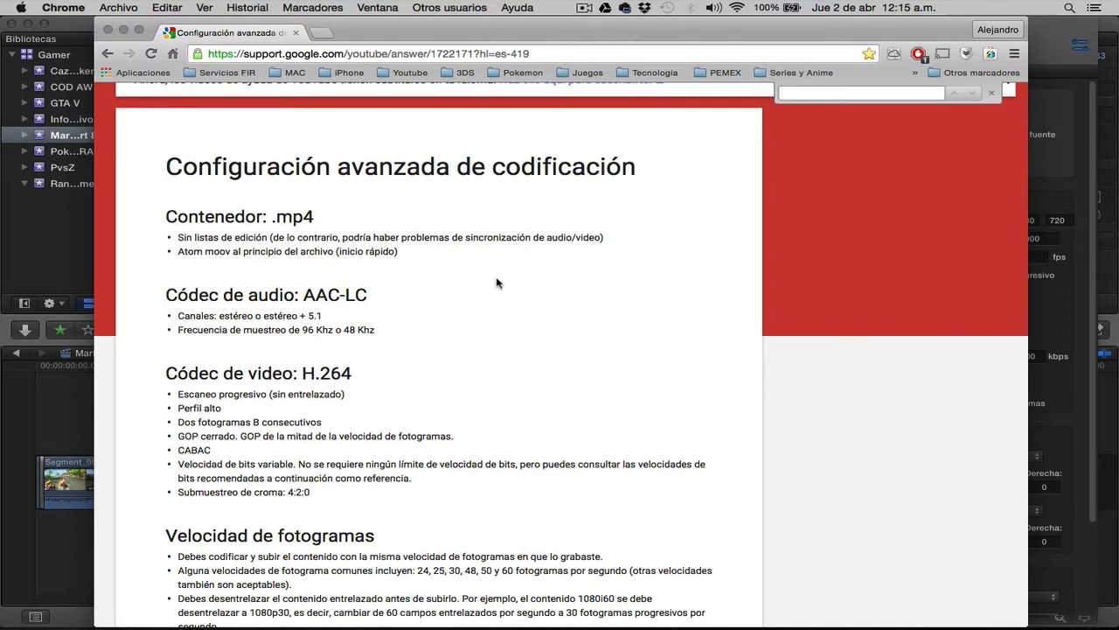
{"action": "scroll", "coordinate": [497, 283], "scroll_direction": "down", "scroll_amount": 2}
{"action": "scroll", "coordinate": [497, 282], "scroll_direction": "down", "scroll_amount": 1}
{"action": "scroll", "coordinate": [497, 282], "scroll_direction": "down", "scroll_amount": 2}
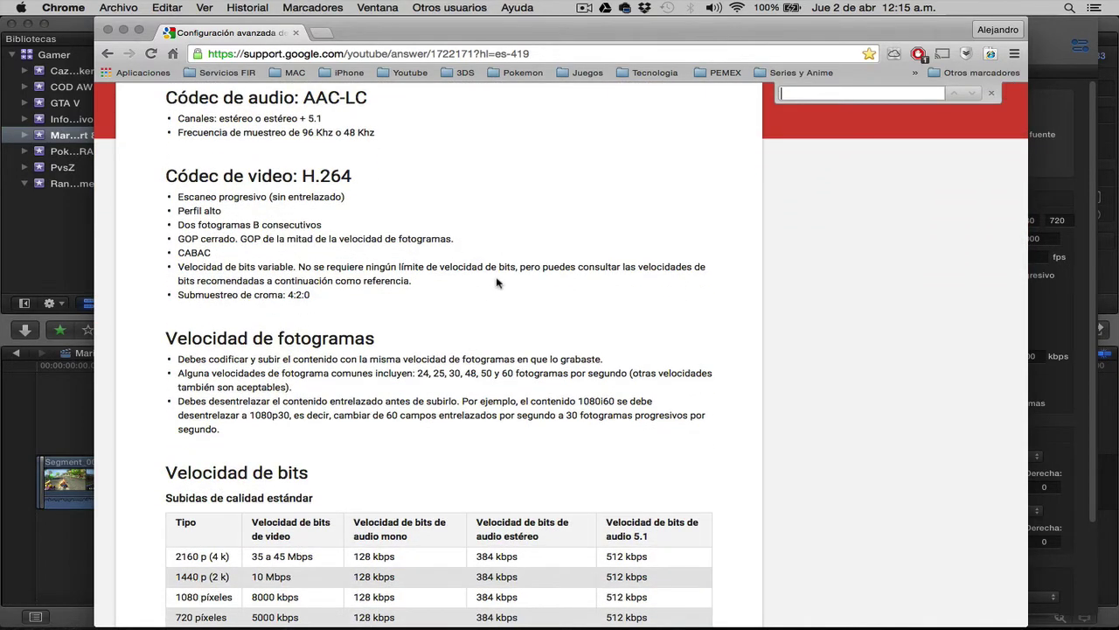
{"action": "scroll", "coordinate": [497, 283], "scroll_direction": "up", "scroll_amount": 6}
{"action": "scroll", "coordinate": [380, 297], "scroll_direction": "down", "scroll_amount": 5}
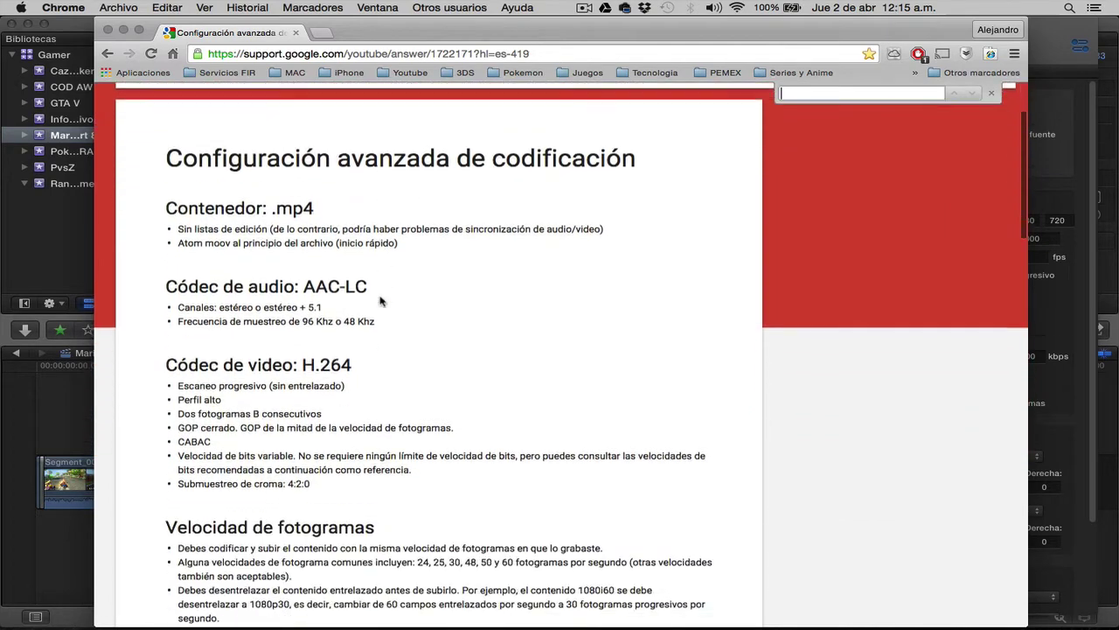
{"action": "scroll", "coordinate": [380, 297], "scroll_direction": "up", "scroll_amount": 4}
{"action": "scroll", "coordinate": [380, 301], "scroll_direction": "down", "scroll_amount": 2}
{"action": "scroll", "coordinate": [379, 301], "scroll_direction": "down", "scroll_amount": 4}
{"action": "scroll", "coordinate": [380, 301], "scroll_direction": "up", "scroll_amount": 4}
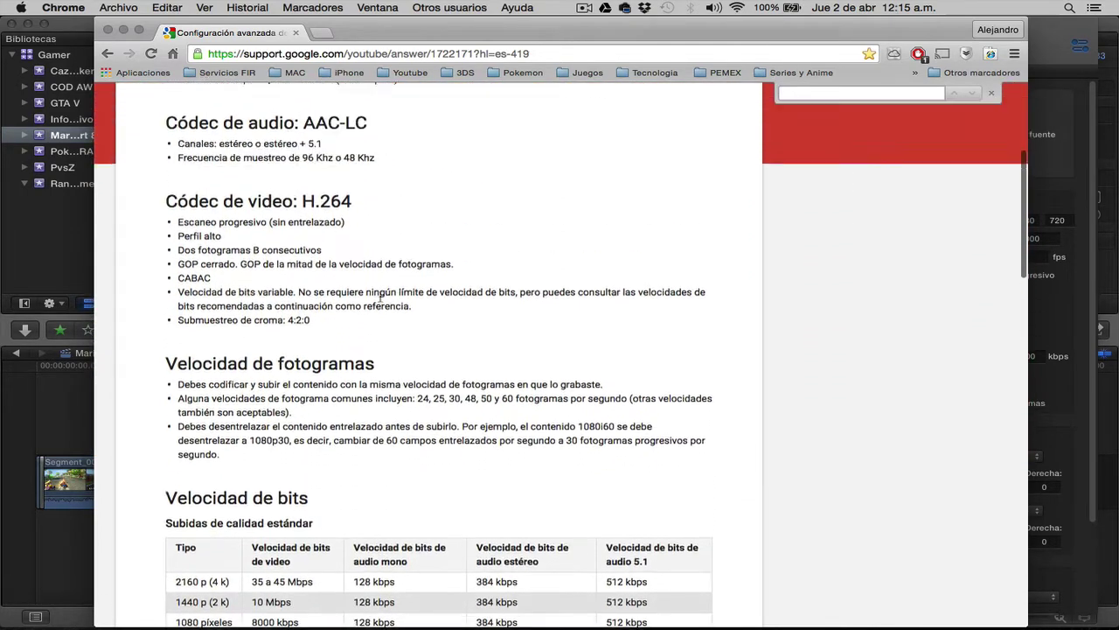
{"action": "scroll", "coordinate": [380, 301], "scroll_direction": "down", "scroll_amount": 1}
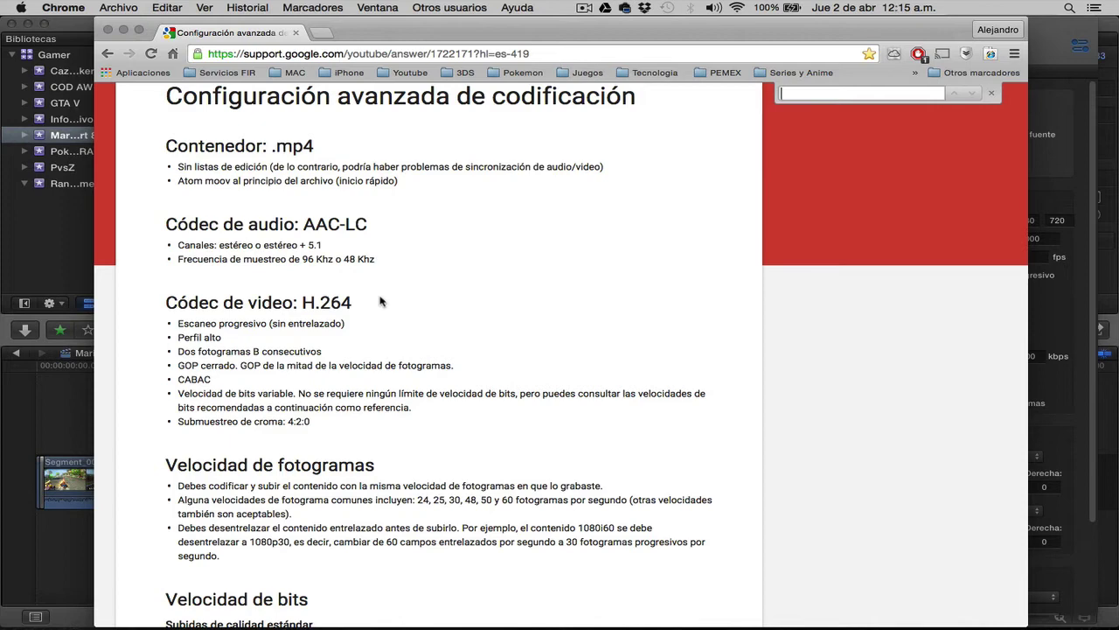
{"action": "key", "text": "super+Tab"}
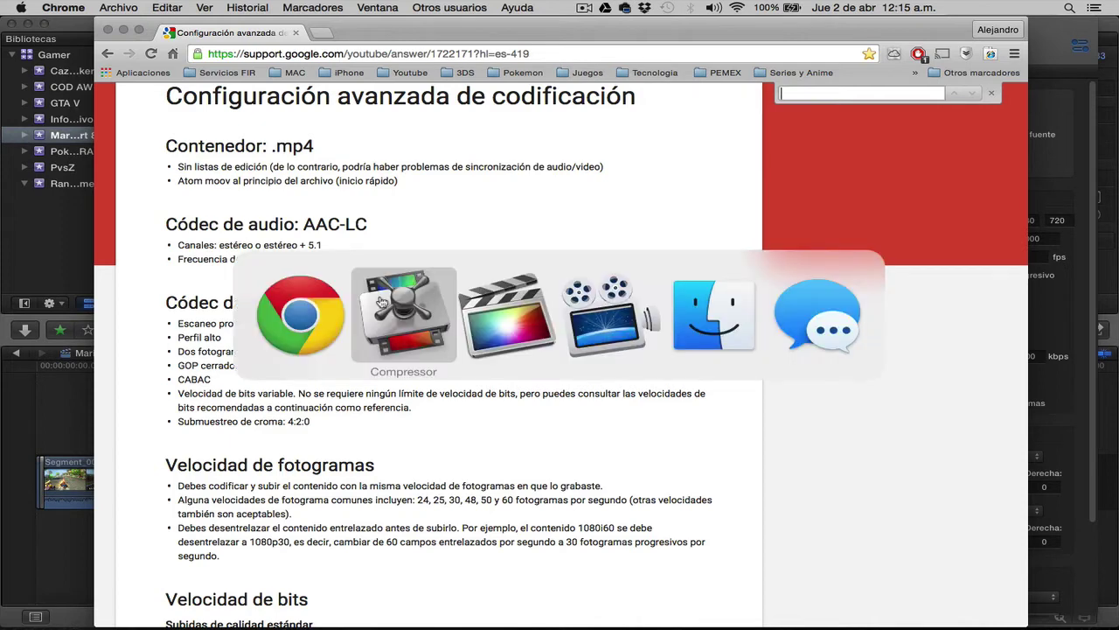
{"action": "left_click", "coordinate": [381, 302]}
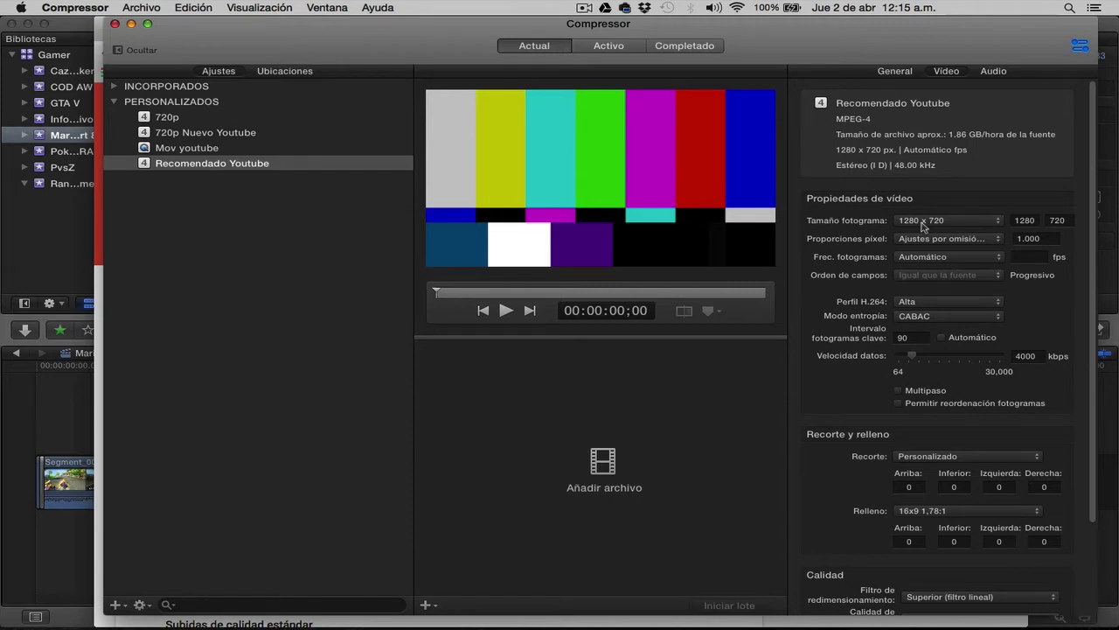
{"action": "key", "text": "super+Tab"}
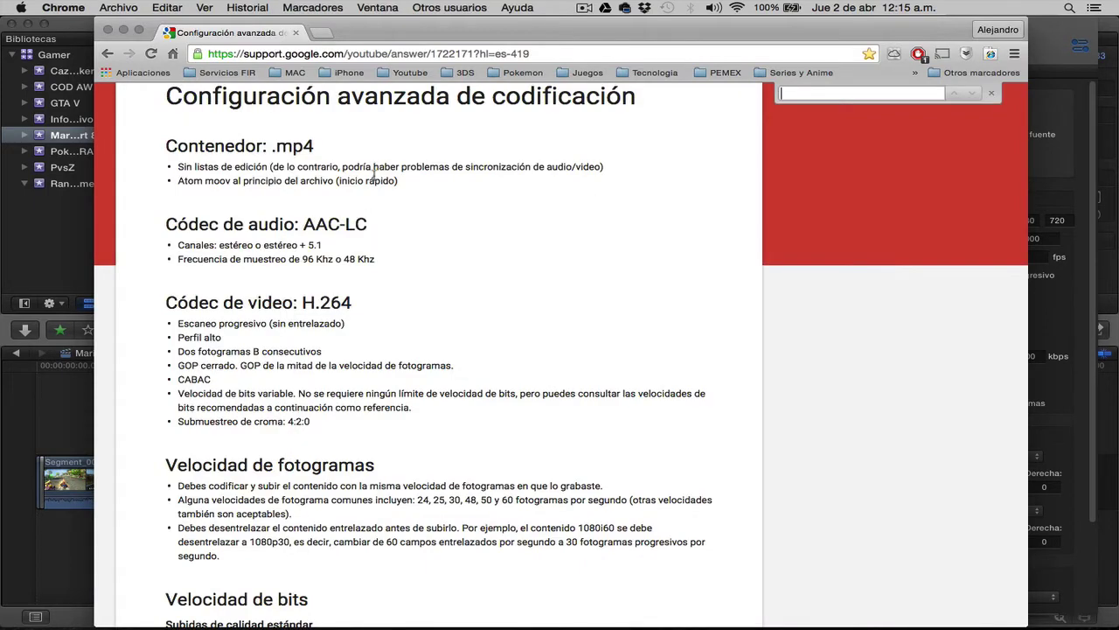
Review the Velocidad de bits tables on the YouTube help page, then return to Compressor
{"action": "scroll", "coordinate": [373, 180], "scroll_direction": "down", "scroll_amount": 2}
{"action": "scroll", "coordinate": [373, 180], "scroll_direction": "up", "scroll_amount": 1}
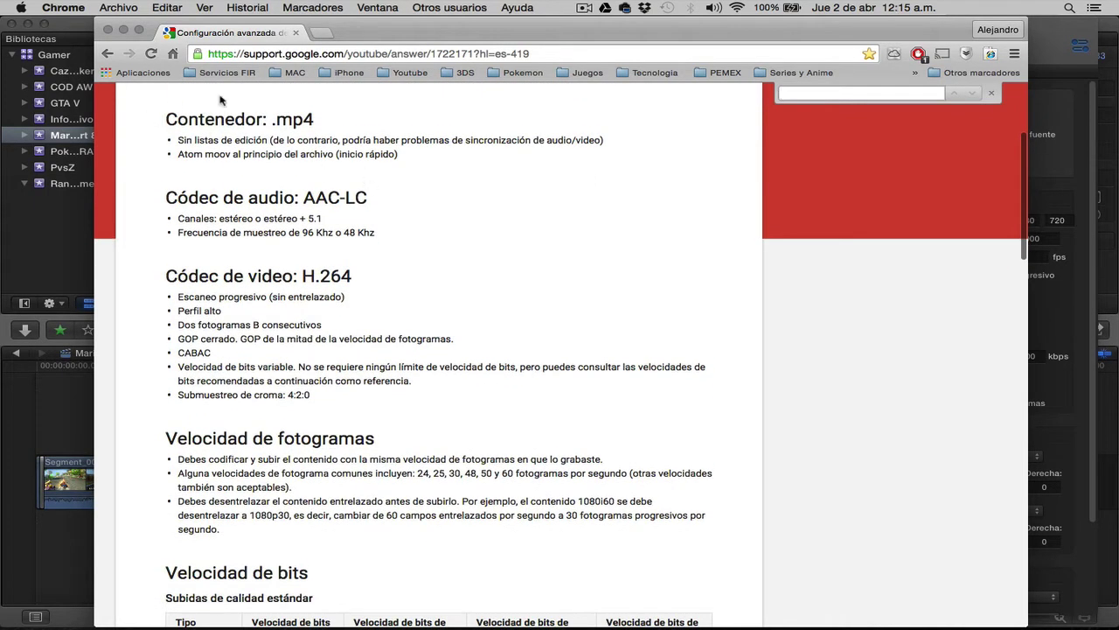
{"action": "scroll", "coordinate": [337, 249], "scroll_direction": "down", "scroll_amount": 2}
{"action": "scroll", "coordinate": [337, 250], "scroll_direction": "down", "scroll_amount": 3}
{"action": "scroll", "coordinate": [339, 249], "scroll_direction": "down", "scroll_amount": 2}
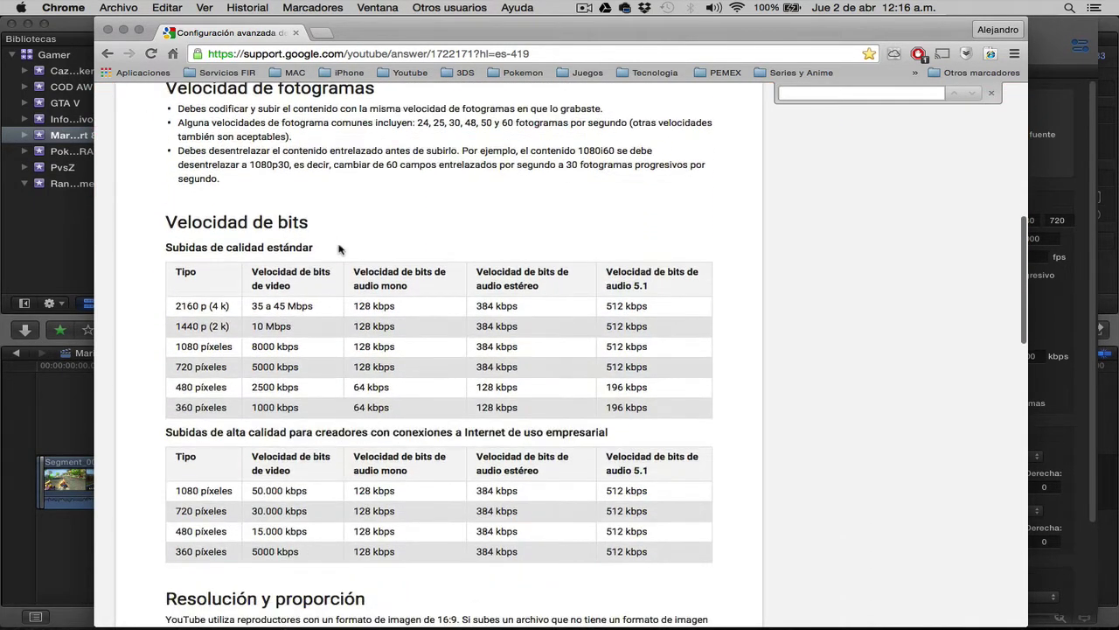
{"action": "scroll", "coordinate": [340, 249], "scroll_direction": "down", "scroll_amount": 6}
{"action": "scroll", "coordinate": [339, 249], "scroll_direction": "up", "scroll_amount": 5}
{"action": "scroll", "coordinate": [340, 249], "scroll_direction": "up", "scroll_amount": 4}
{"action": "scroll", "coordinate": [340, 249], "scroll_direction": "up", "scroll_amount": 4}
{"action": "scroll", "coordinate": [339, 249], "scroll_direction": "down", "scroll_amount": 1}
{"action": "scroll", "coordinate": [339, 251], "scroll_direction": "down", "scroll_amount": 4}
{"action": "scroll", "coordinate": [340, 254], "scroll_direction": "down", "scroll_amount": 6}
{"action": "scroll", "coordinate": [339, 254], "scroll_direction": "down", "scroll_amount": 5}
{"action": "scroll", "coordinate": [339, 253], "scroll_direction": "up", "scroll_amount": 10}
{"action": "scroll", "coordinate": [339, 254], "scroll_direction": "down", "scroll_amount": 1}
{"action": "scroll", "coordinate": [340, 254], "scroll_direction": "down", "scroll_amount": 10}
{"action": "scroll", "coordinate": [341, 254], "scroll_direction": "up", "scroll_amount": 5}
{"action": "scroll", "coordinate": [340, 254], "scroll_direction": "up", "scroll_amount": 5}
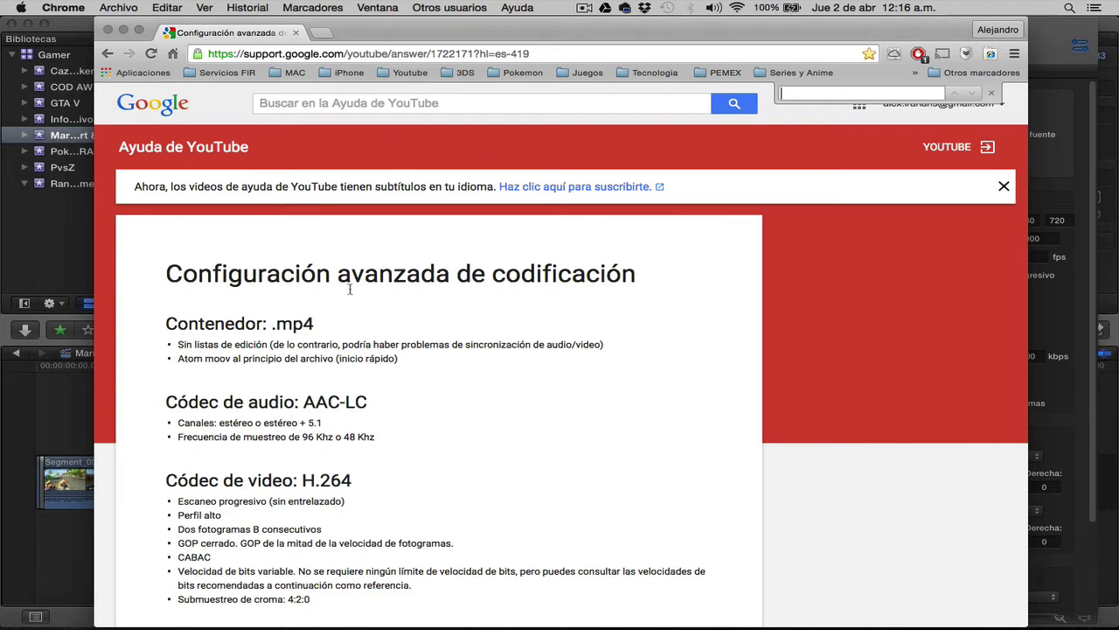
{"action": "scroll", "coordinate": [282, 303], "scroll_direction": "down", "scroll_amount": 4}
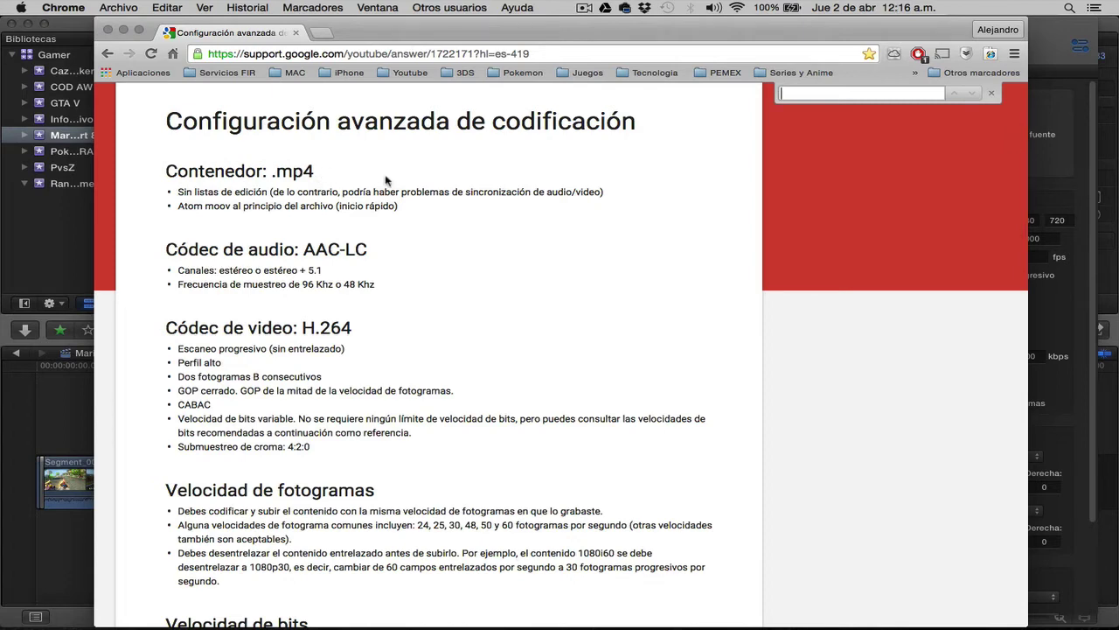
{"action": "key", "text": "super+Tab"}
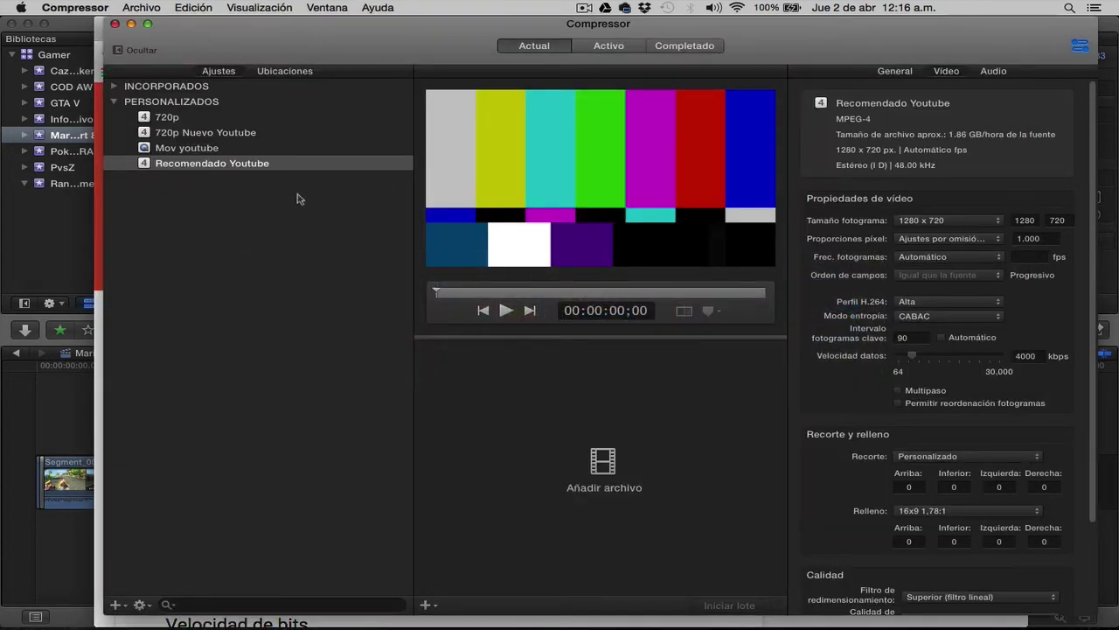
{"action": "left_click", "coordinate": [115, 86]}
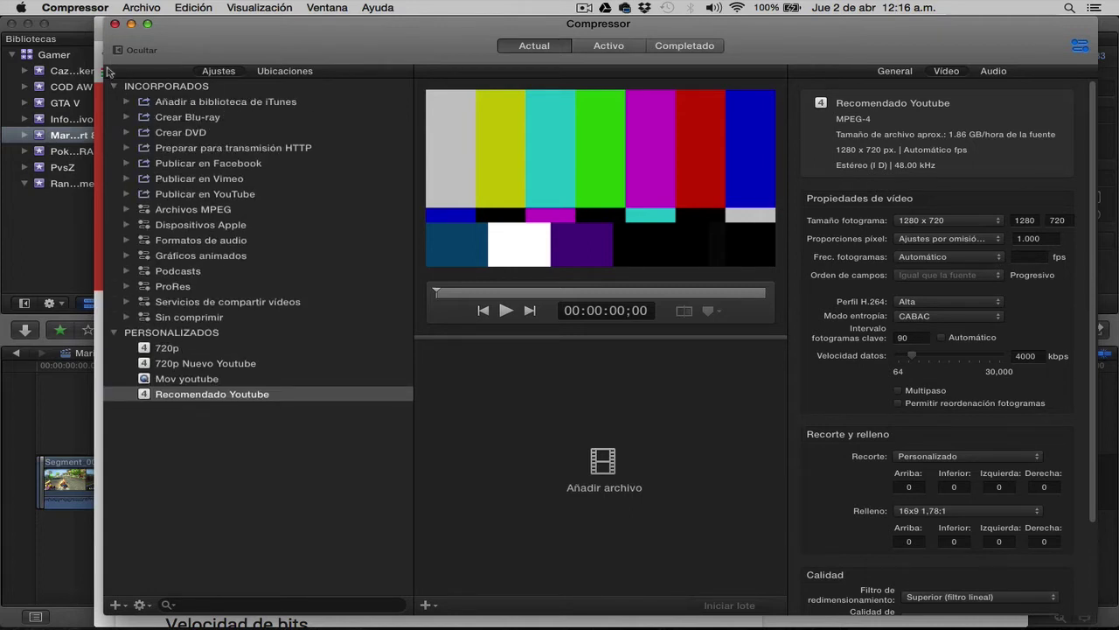
{"action": "left_click", "coordinate": [115, 87]}
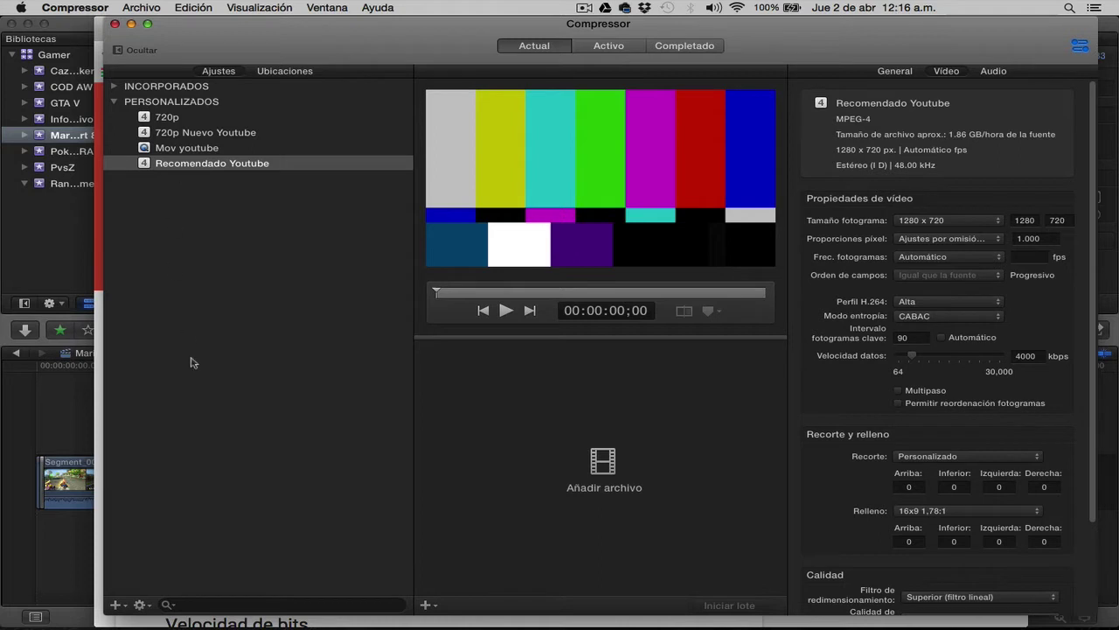
{"action": "left_click", "coordinate": [114, 604]}
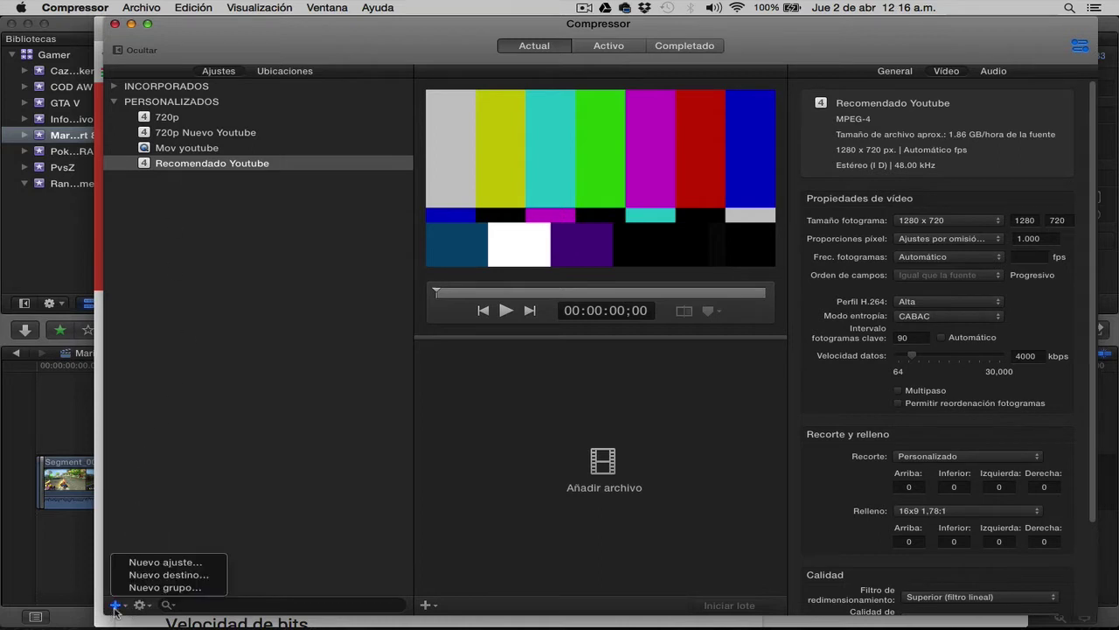
Start a new custom preset using the MPEG-4 format
{"action": "left_click", "coordinate": [179, 564]}
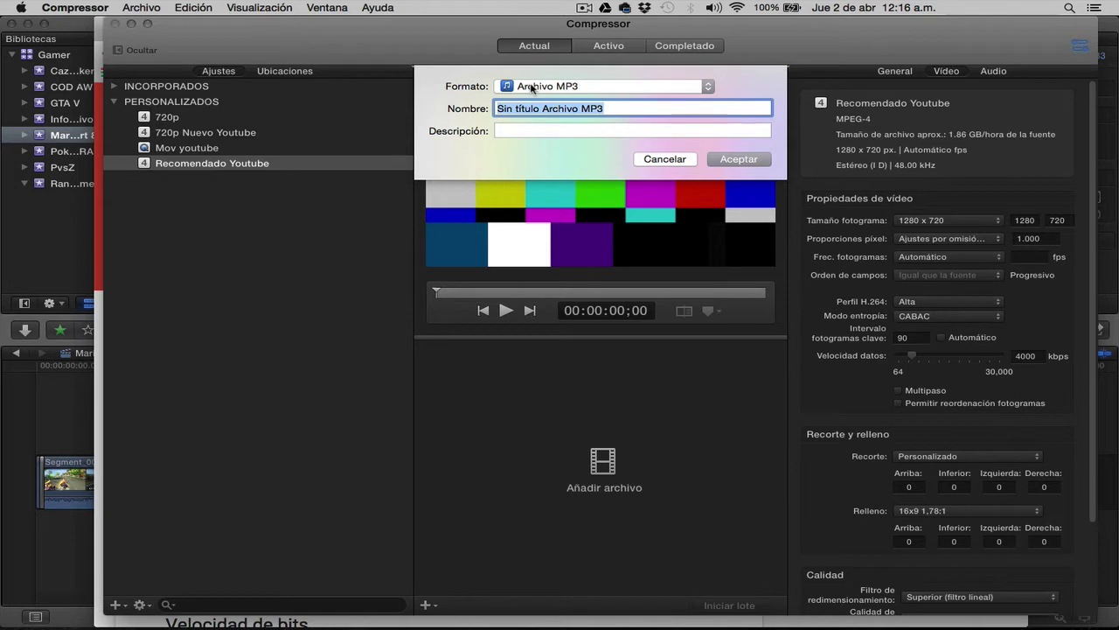
{"action": "left_click", "coordinate": [531, 88]}
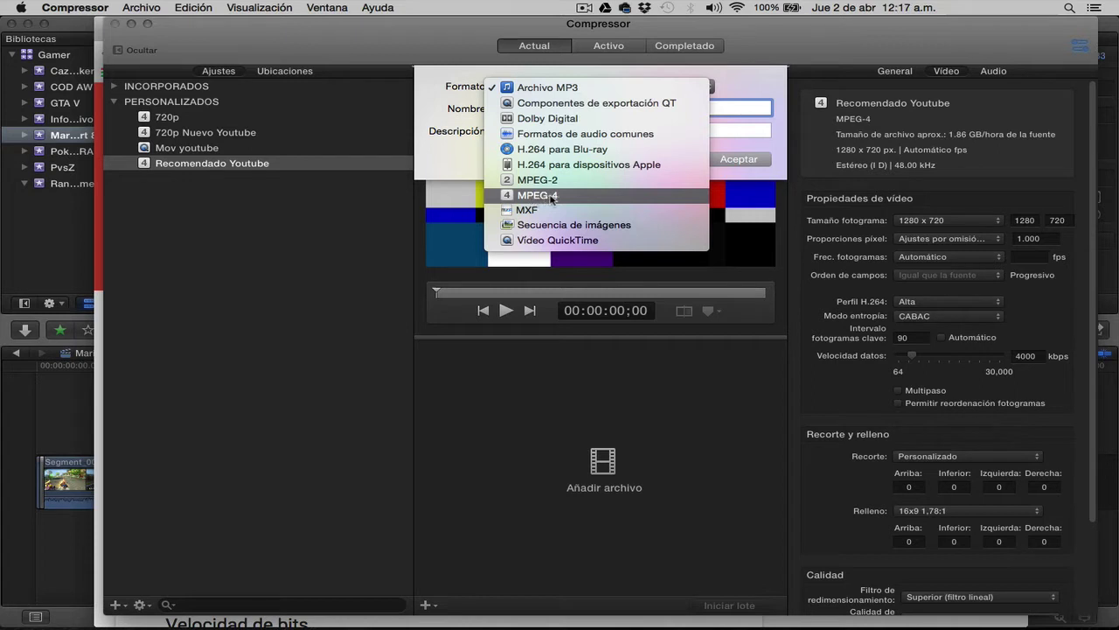
{"action": "left_click", "coordinate": [551, 199]}
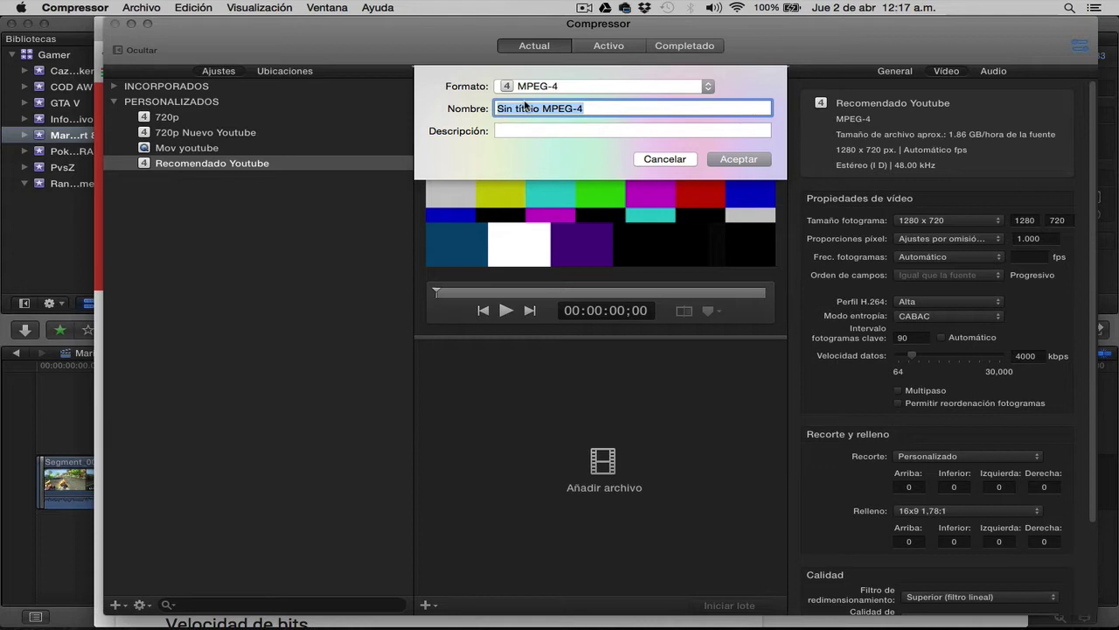
Name the preset PATATA 1 with description 'Config Youtube HD' and save it
{"action": "type", "text": "P"}
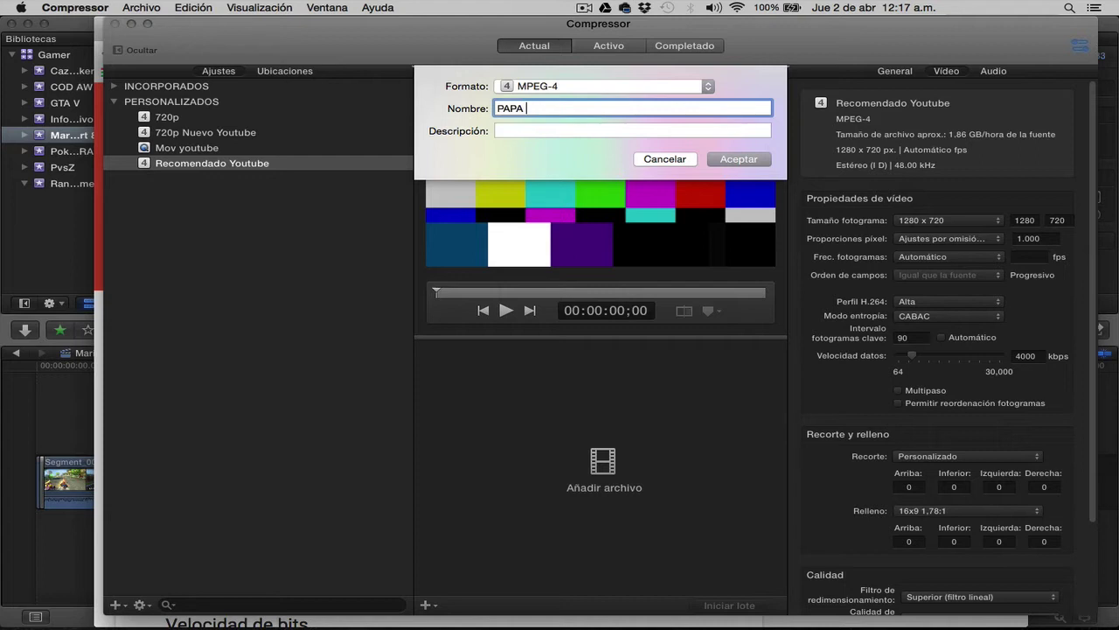
{"action": "type", "text": "ATA 1"}
{"action": "left_click", "coordinate": [512, 128]}
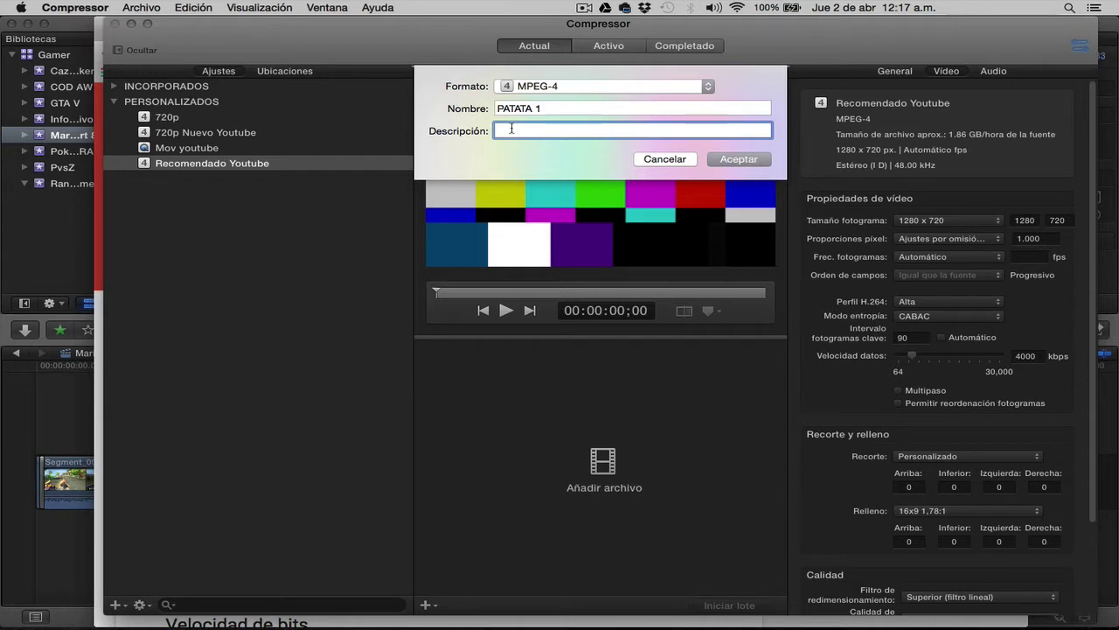
{"action": "type", "text": "CONFIG"}
{"action": "type", "text": " DE"}
{"action": "key", "text": "BackSpace"}
{"action": "key", "text": "BackSpace"}
{"action": "key", "text": "BackSpace"}
{"action": "key", "text": "BackSpace"}
{"action": "key", "text": "BackSpace"}
{"action": "type", "text": "onfig Y"}
{"action": "type", "text": "outub"}
{"action": "left_click", "coordinate": [757, 162]}
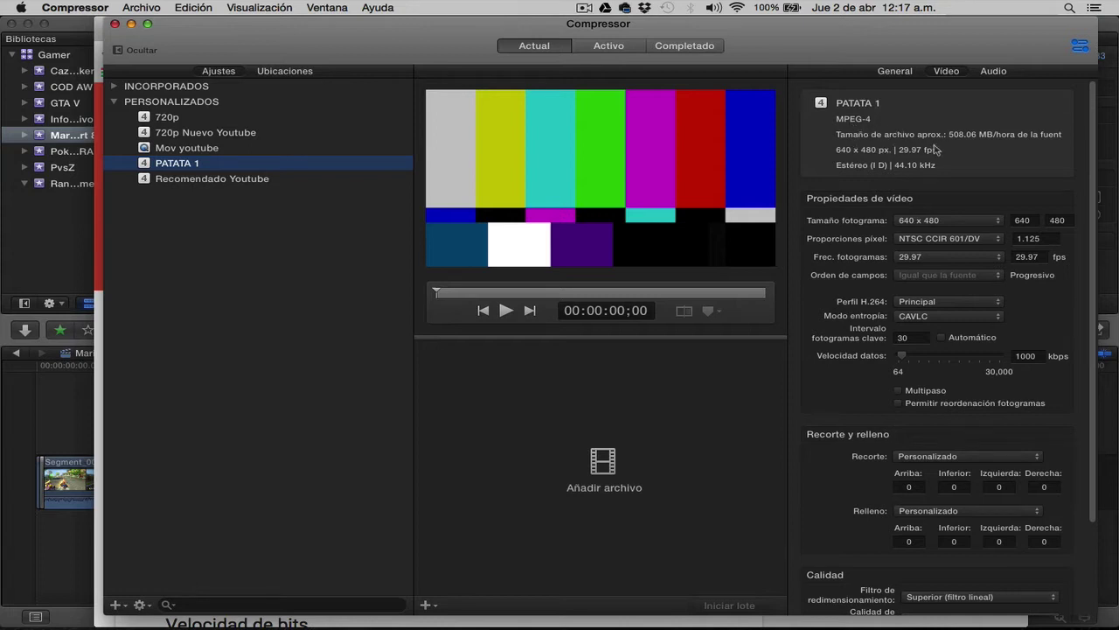
Review PATATA 1's General properties, then switch to the YouTube encoding help page in Chrome
{"action": "left_click", "coordinate": [899, 73]}
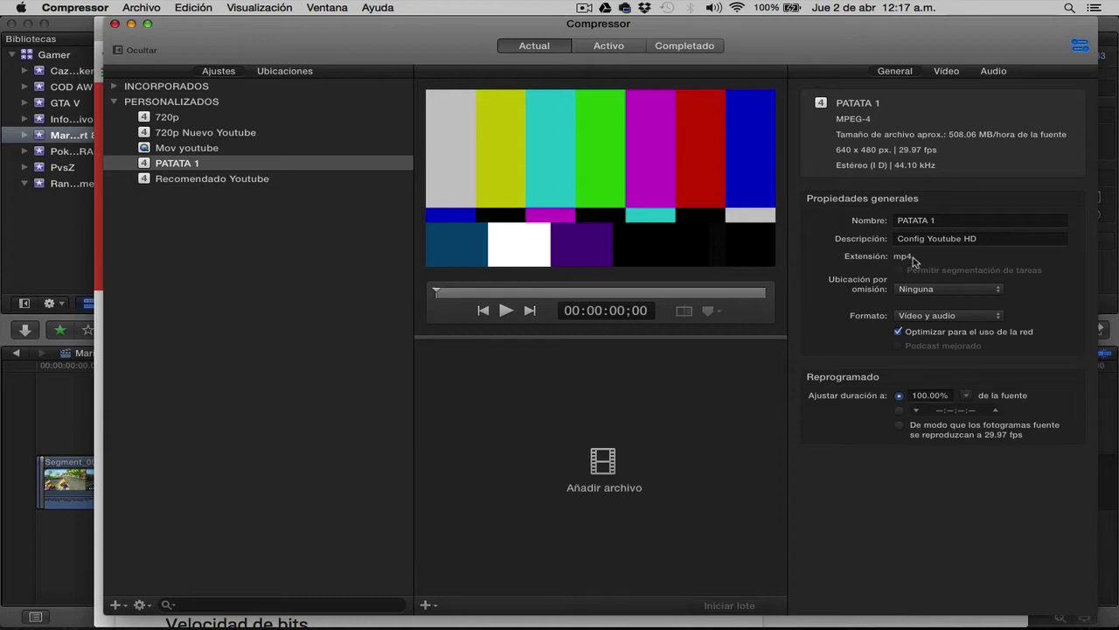
{"action": "key", "text": "super+Tab"}
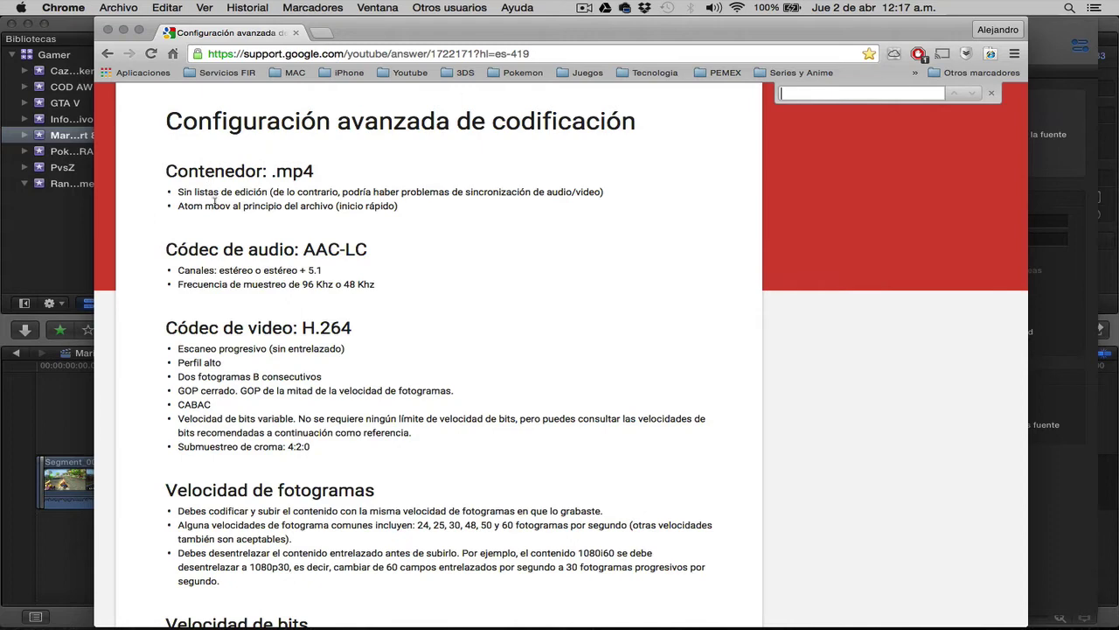
Read the .mp4 container requirements on the help page and return to Compressor
{"action": "scroll", "coordinate": [230, 170], "scroll_direction": "down", "scroll_amount": 2}
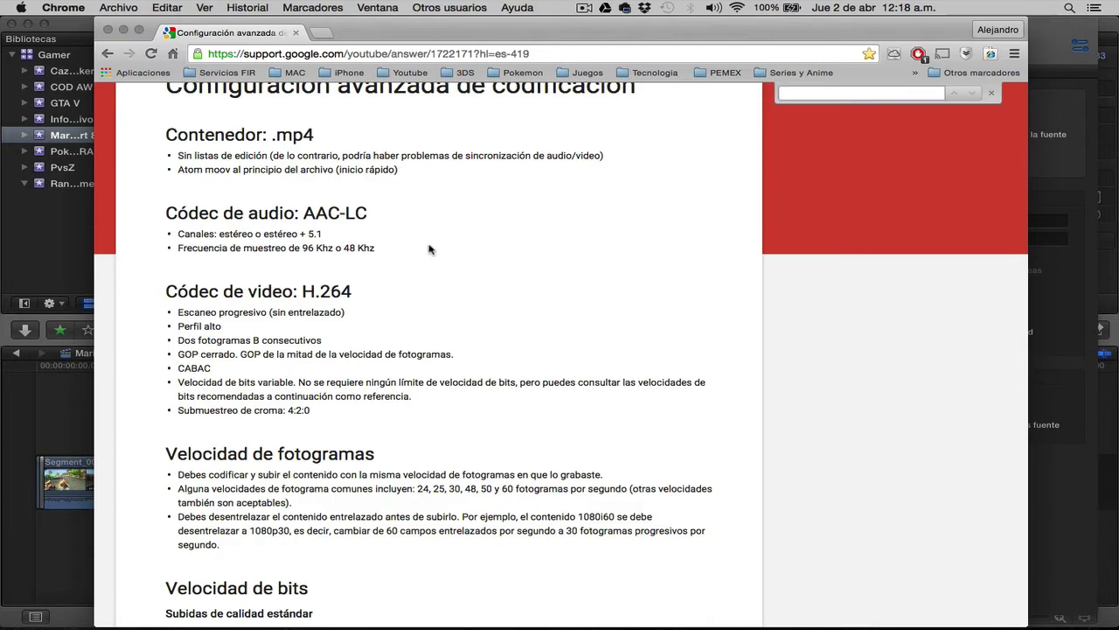
{"action": "key", "text": "super+Tab"}
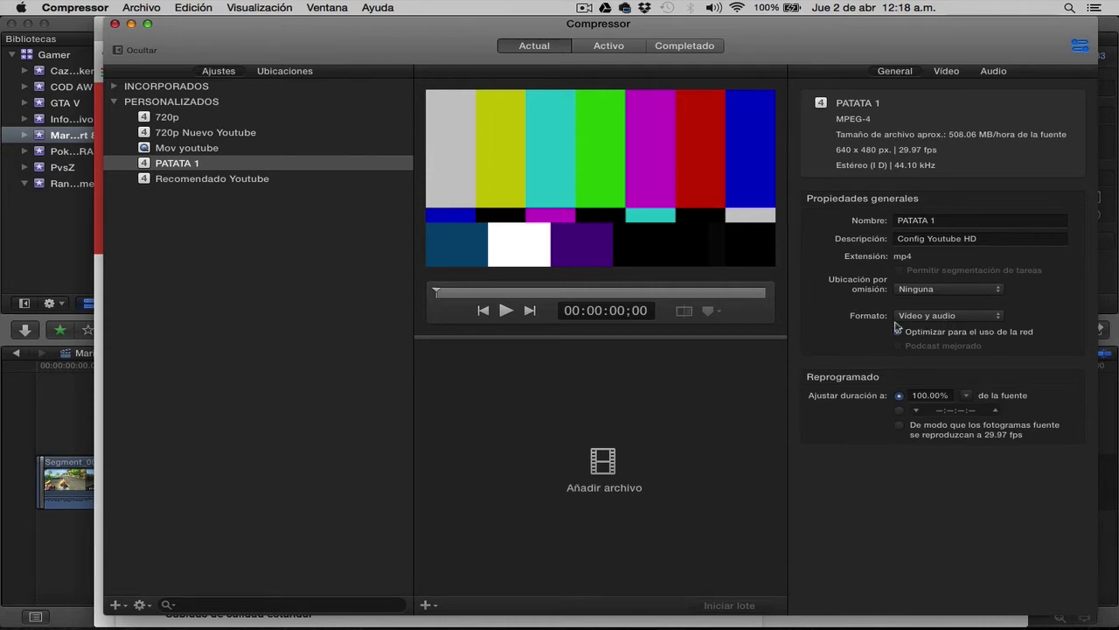
{"action": "left_click", "coordinate": [235, 180]}
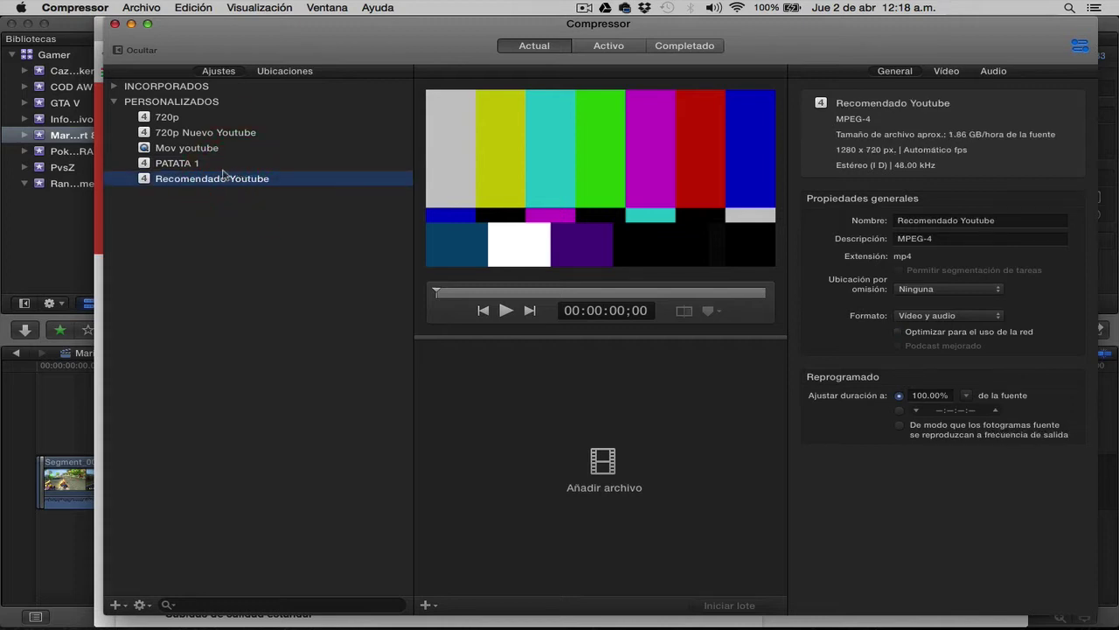
{"action": "left_click", "coordinate": [208, 168]}
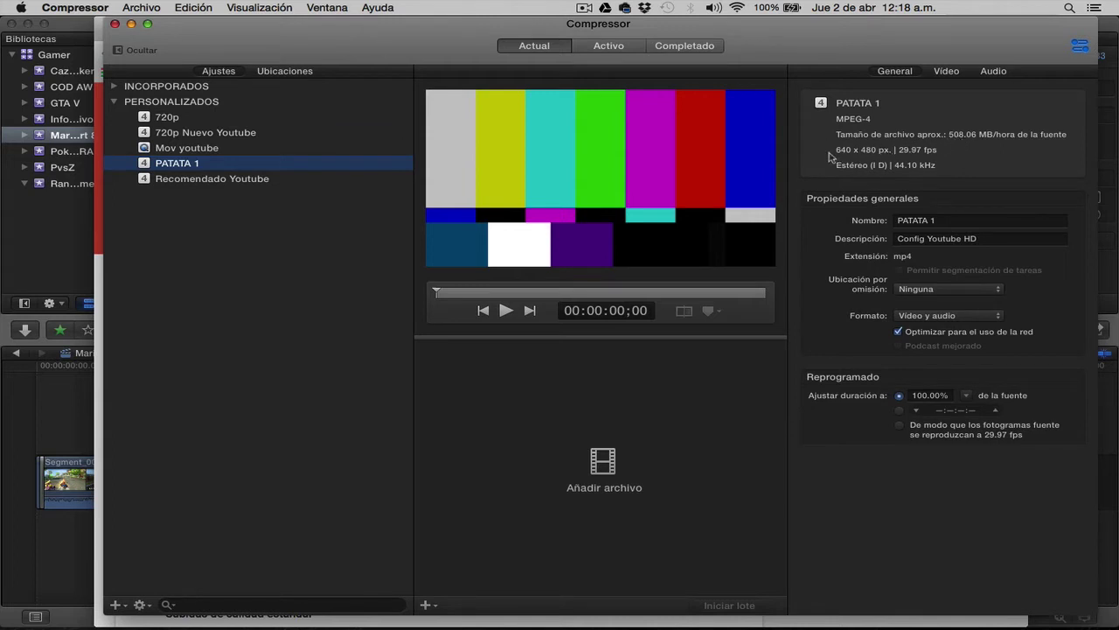
Give PATATA 1 a 1920 x 1080 frame size with Cuadradas (square) pixel aspect ratio
{"action": "left_click", "coordinate": [951, 77]}
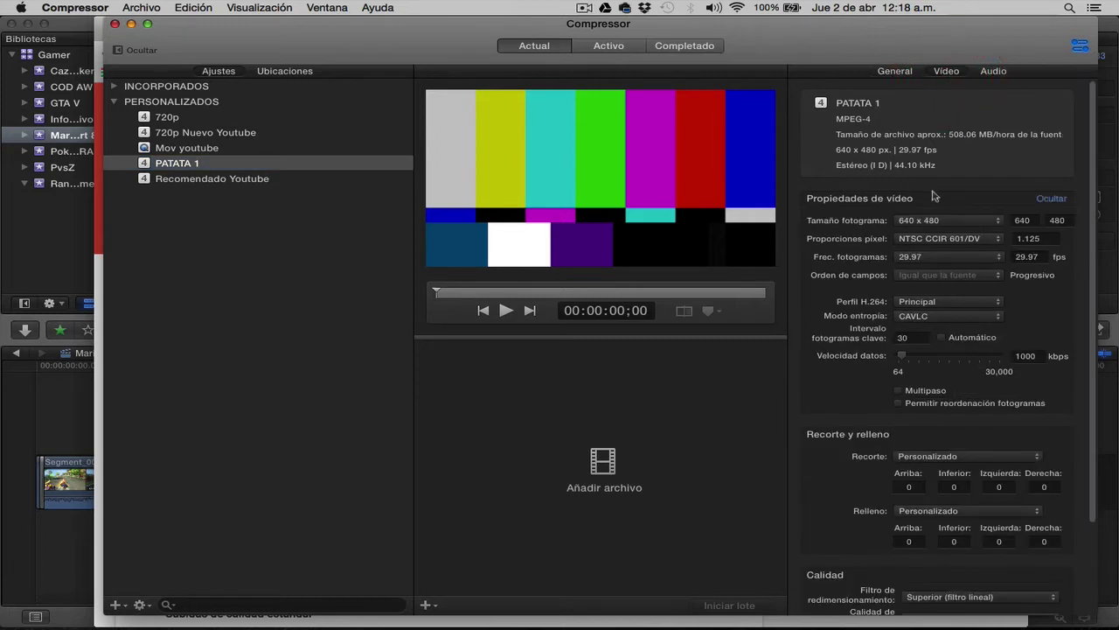
{"action": "left_click", "coordinate": [936, 223]}
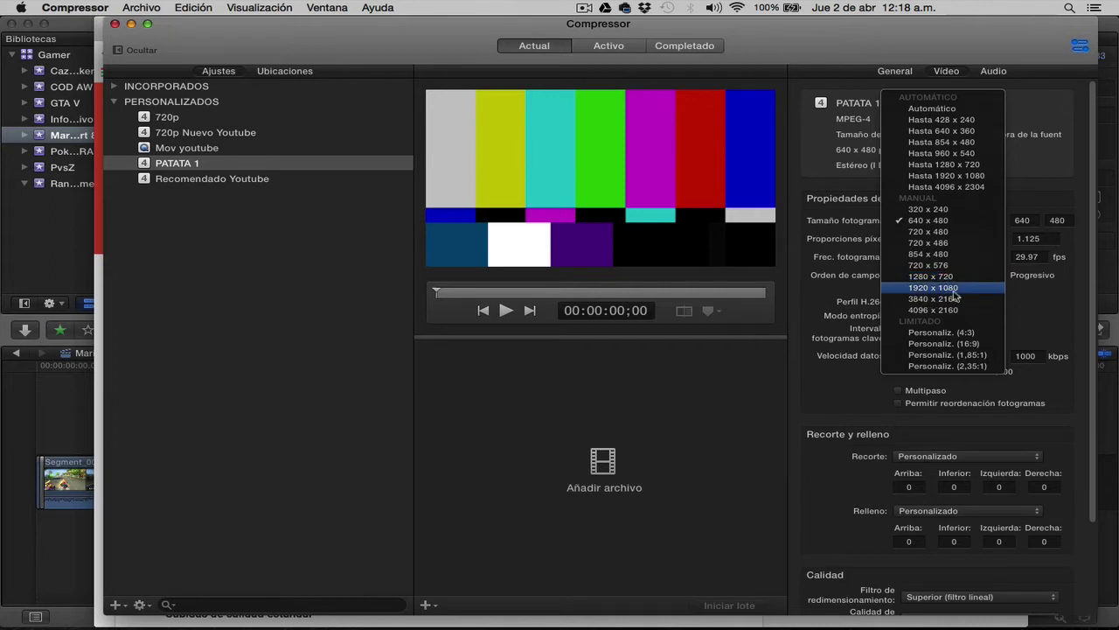
{"action": "left_click", "coordinate": [933, 287]}
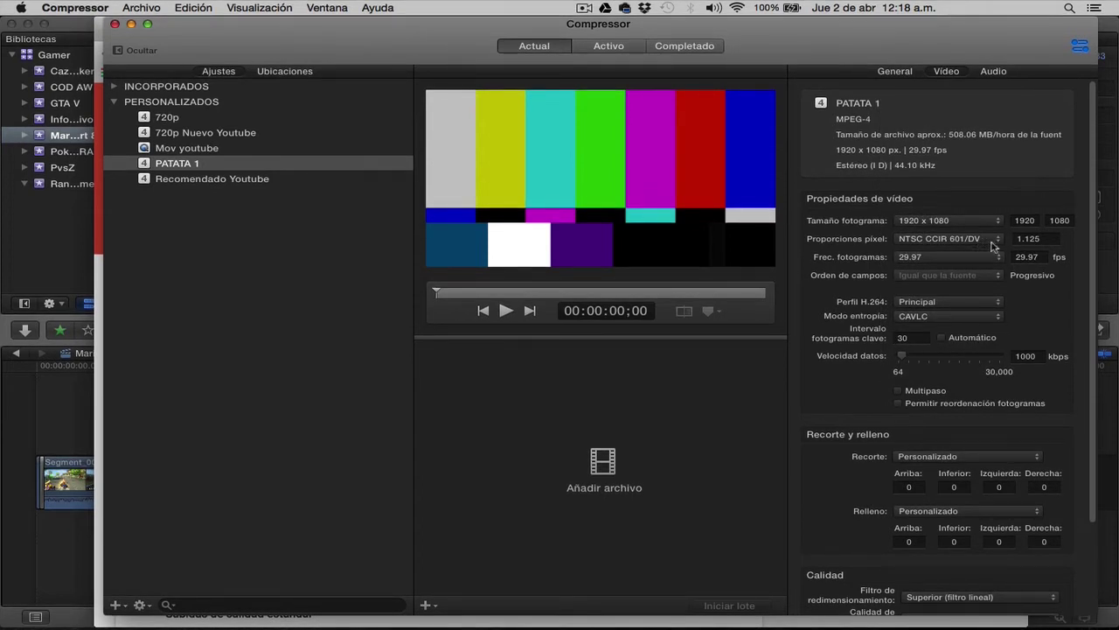
{"action": "left_click", "coordinate": [983, 239]}
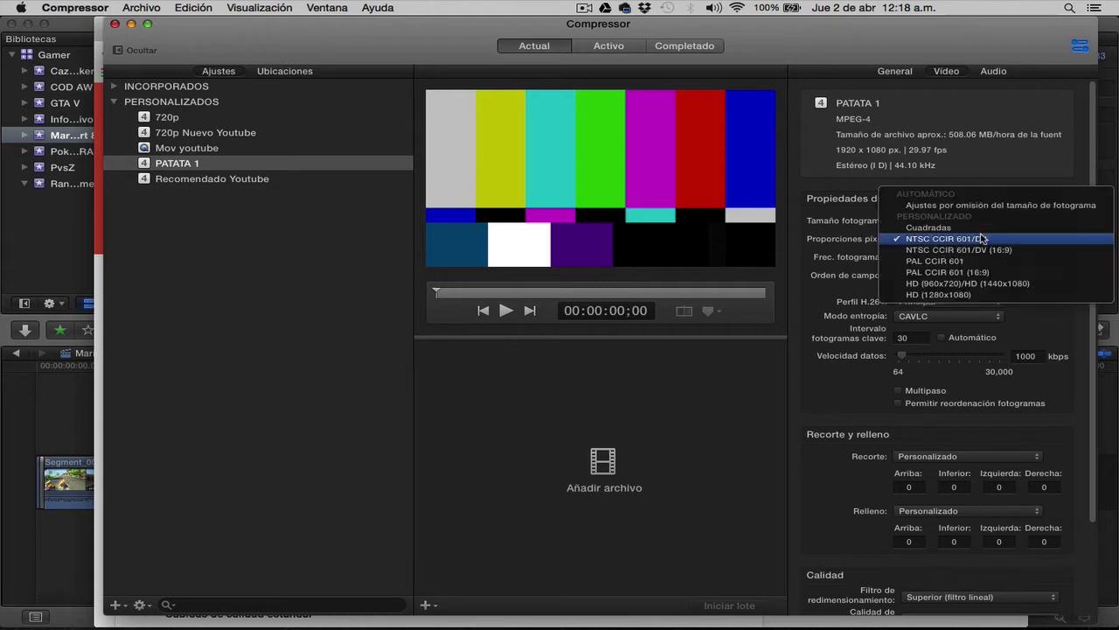
{"action": "left_click", "coordinate": [982, 228]}
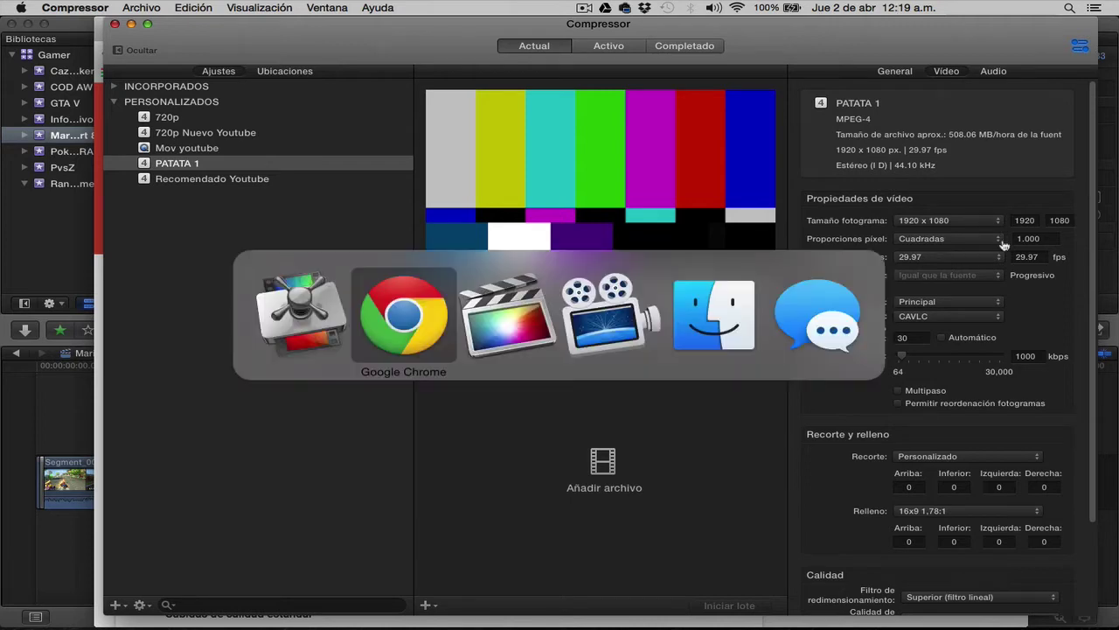
Review YouTube's codec, frame rate and bitrate recommendations, then show PATATA 1's audio properties
{"action": "key", "text": "super+Tab"}
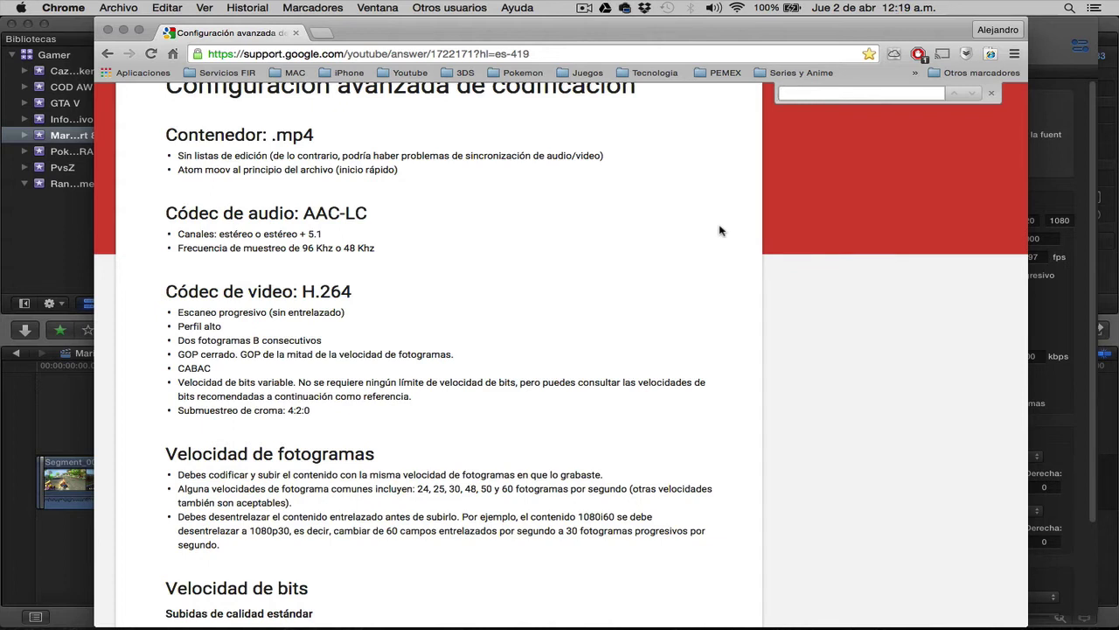
{"action": "scroll", "coordinate": [229, 256], "scroll_direction": "down", "scroll_amount": 3}
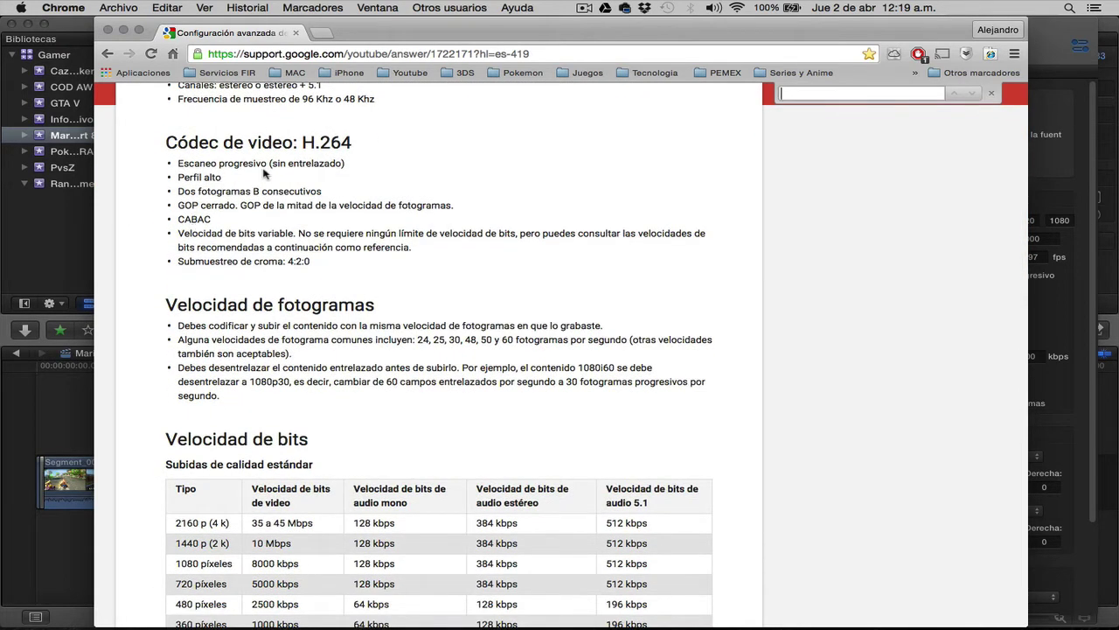
{"action": "scroll", "coordinate": [199, 149], "scroll_direction": "up", "scroll_amount": 3}
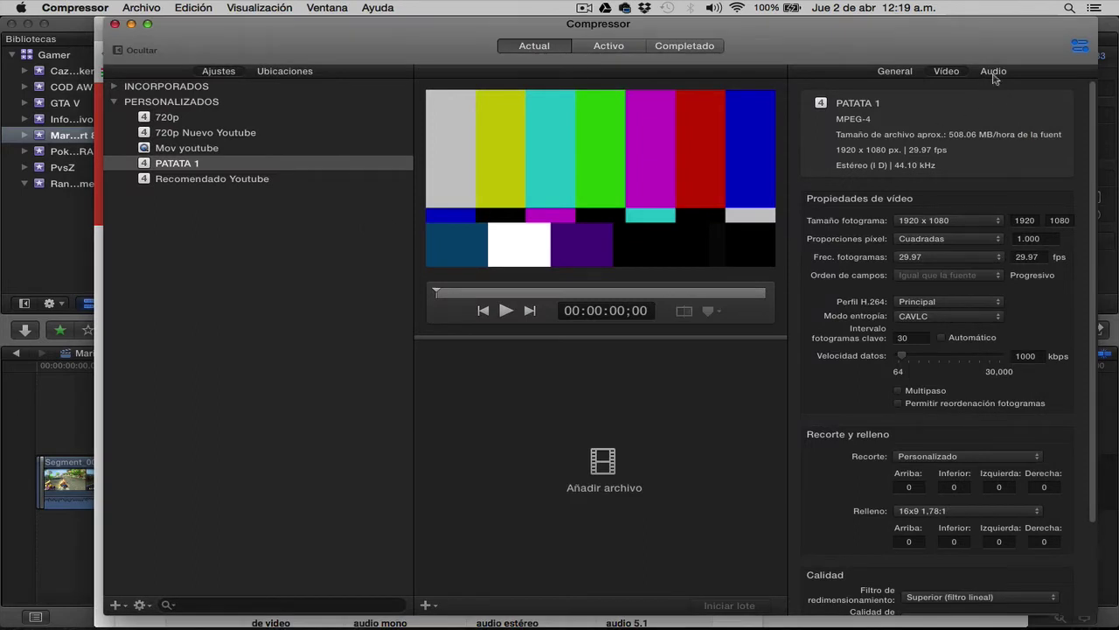
{"action": "left_click", "coordinate": [994, 74]}
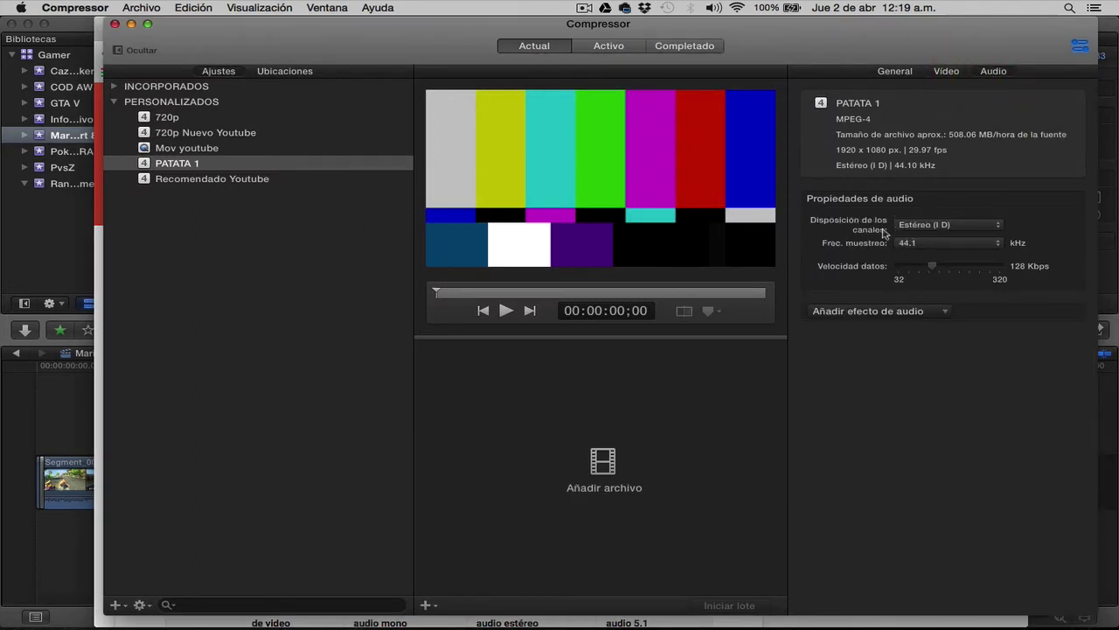
Set PATATA 1's audio sample rate to 48 kHz, comparing against the help page's audio guidance
{"action": "left_click", "coordinate": [918, 228]}
{"action": "left_click", "coordinate": [923, 232]}
{"action": "left_click", "coordinate": [925, 243]}
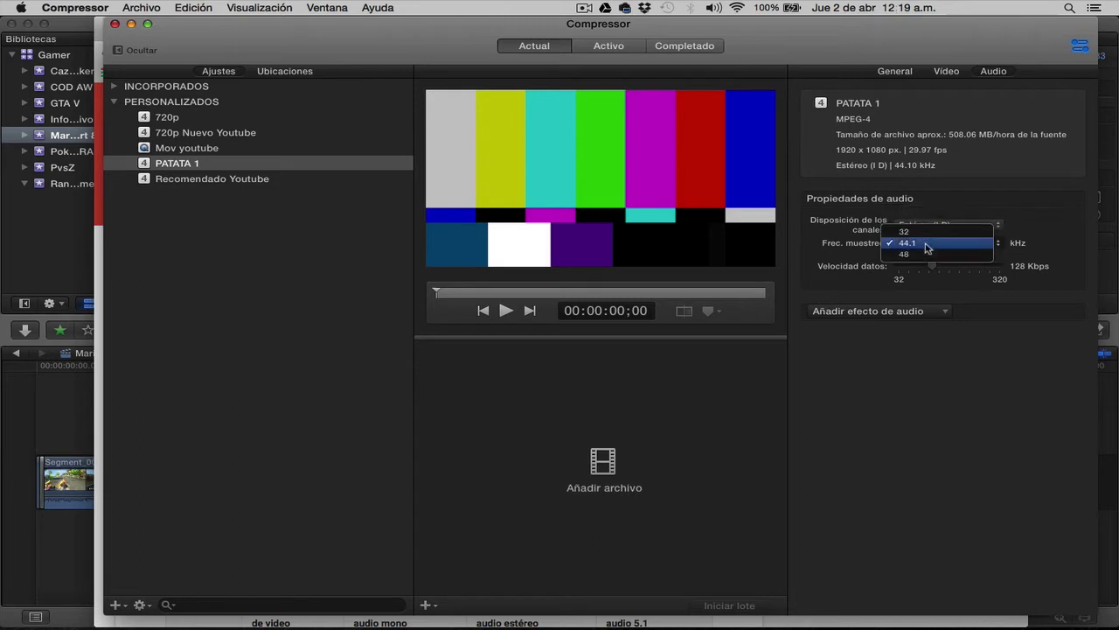
{"action": "left_click", "coordinate": [1052, 247]}
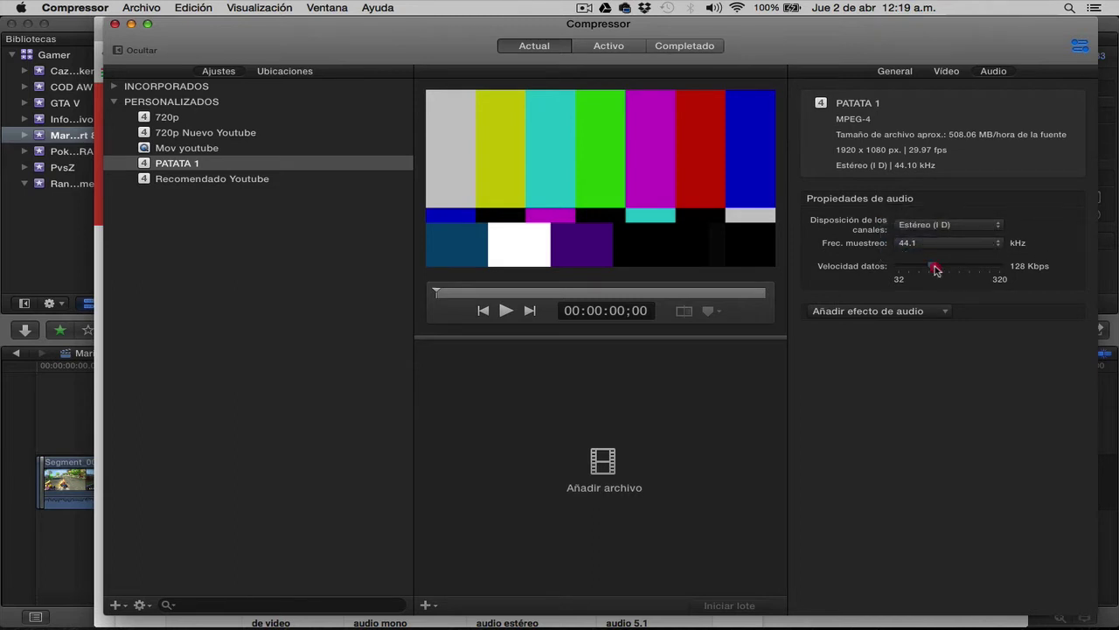
{"action": "left_click_drag", "start_coordinate": [935, 270], "coordinate": [922, 267]}
{"action": "key", "text": "super+Tab"}
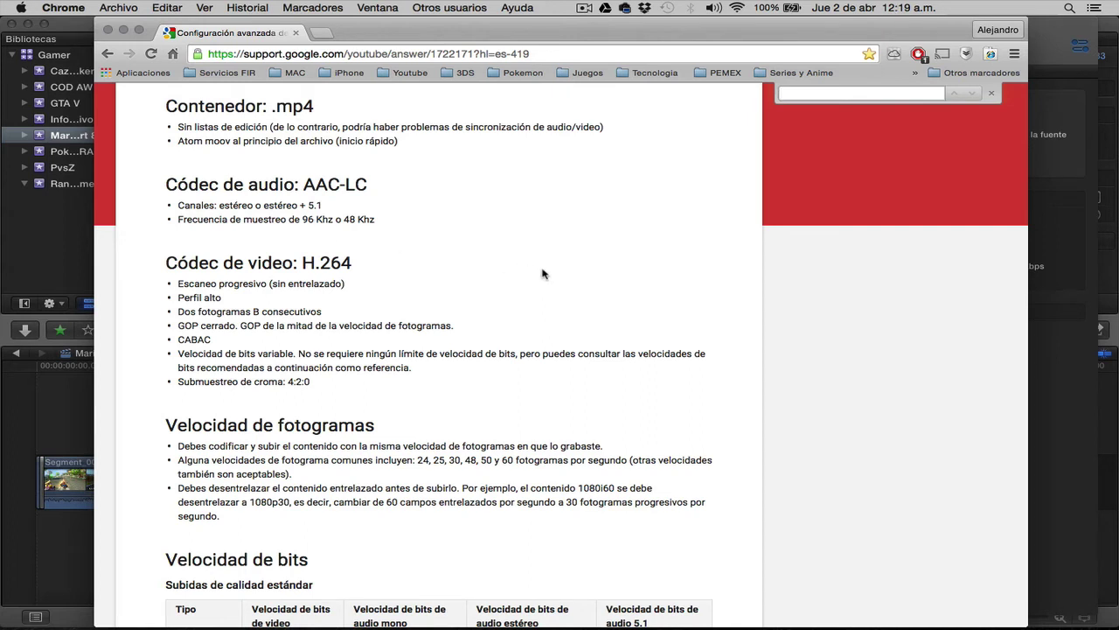
{"action": "key", "text": "super+Tab"}
{"action": "left_click", "coordinate": [953, 246]}
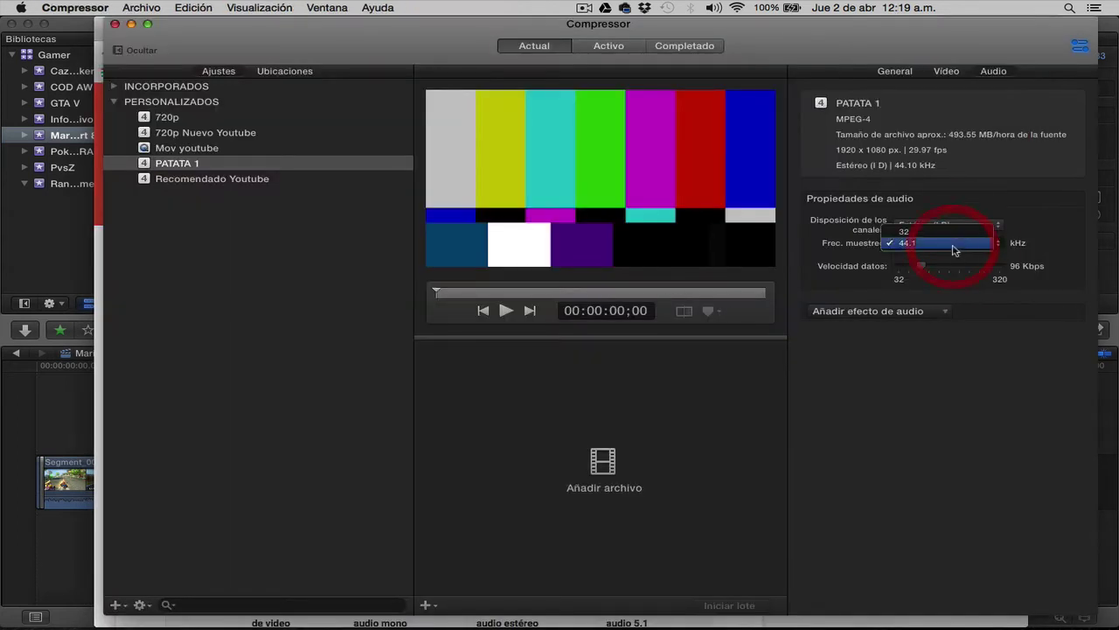
{"action": "left_click", "coordinate": [925, 271]}
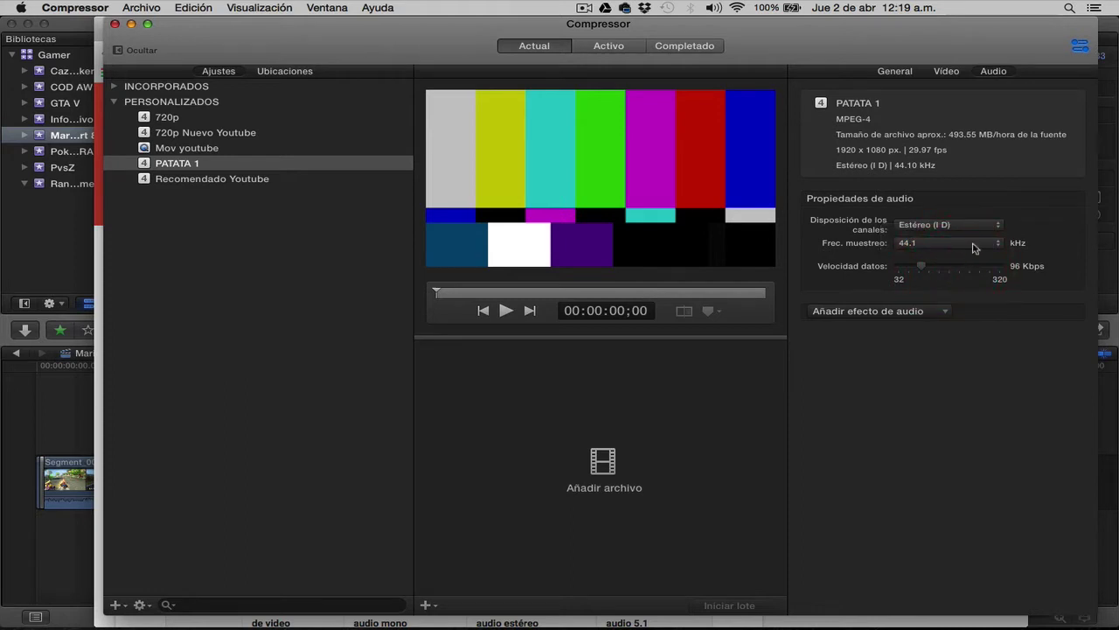
{"action": "left_click", "coordinate": [976, 249]}
{"action": "left_click", "coordinate": [976, 248]}
{"action": "left_click", "coordinate": [943, 251]}
{"action": "left_click", "coordinate": [942, 251]}
{"action": "left_click_drag", "start_coordinate": [923, 270], "coordinate": [954, 269]}
{"action": "left_click", "coordinate": [968, 245]}
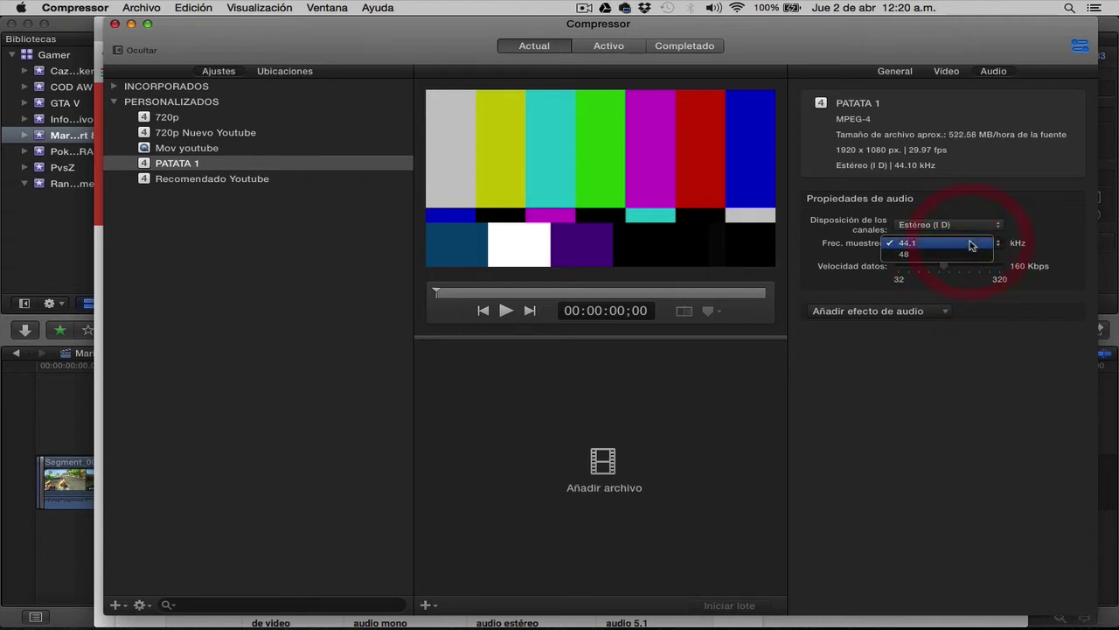
{"action": "left_click", "coordinate": [956, 253]}
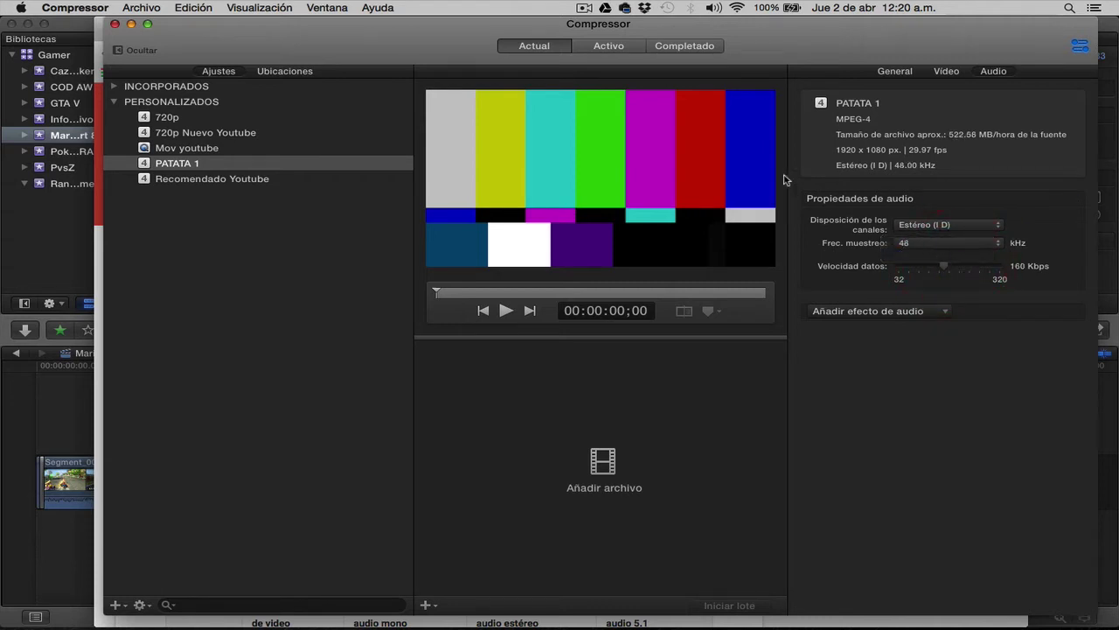
Recheck YouTube's audio recommendations and settle the data rate at 128 Kbps, keeping 48 kHz
{"action": "key", "text": "super+Tab"}
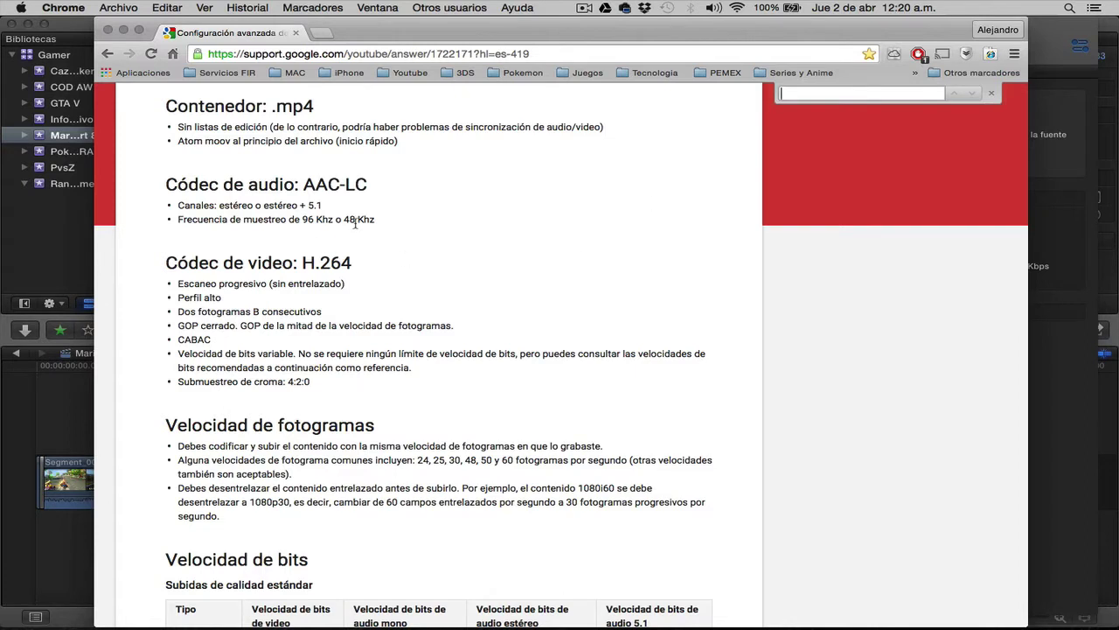
{"action": "key", "text": "super+Tab"}
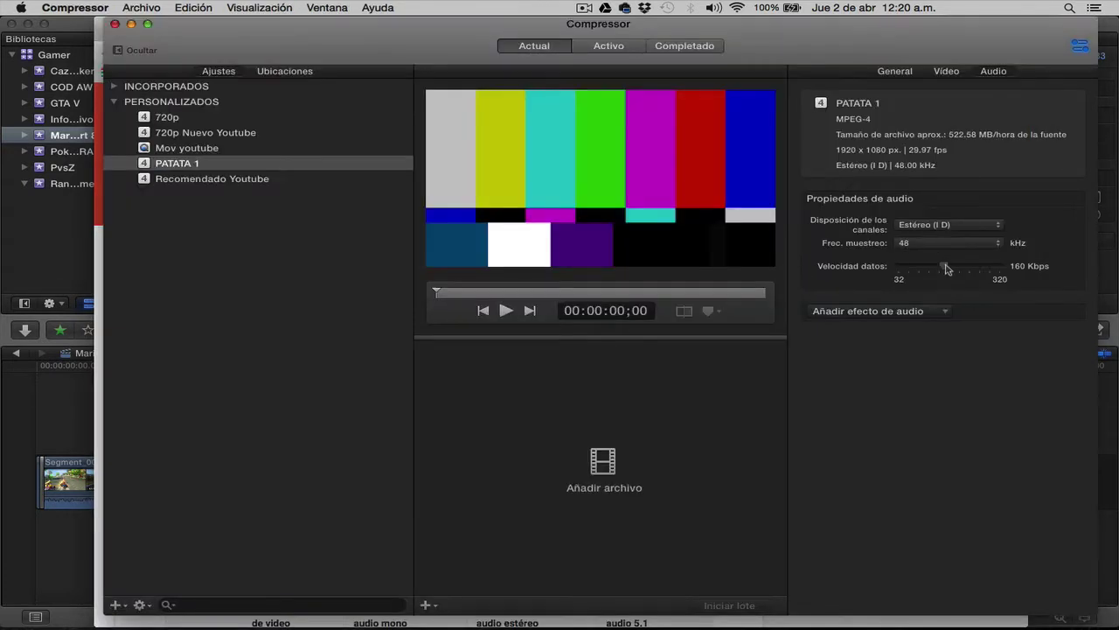
{"action": "mouse_move", "coordinate": [947, 268]}
{"action": "left_mouse_down"}
{"action": "mouse_move", "coordinate": [917, 274]}
{"action": "mouse_move", "coordinate": [935, 272]}
{"action": "left_mouse_up"}
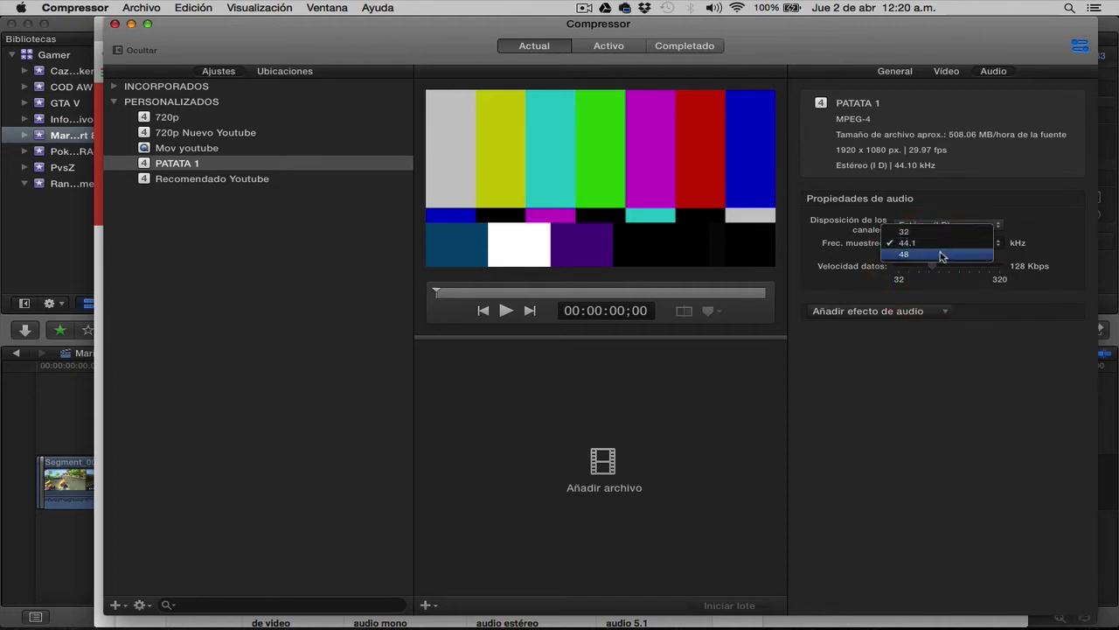
{"action": "left_click", "coordinate": [941, 255]}
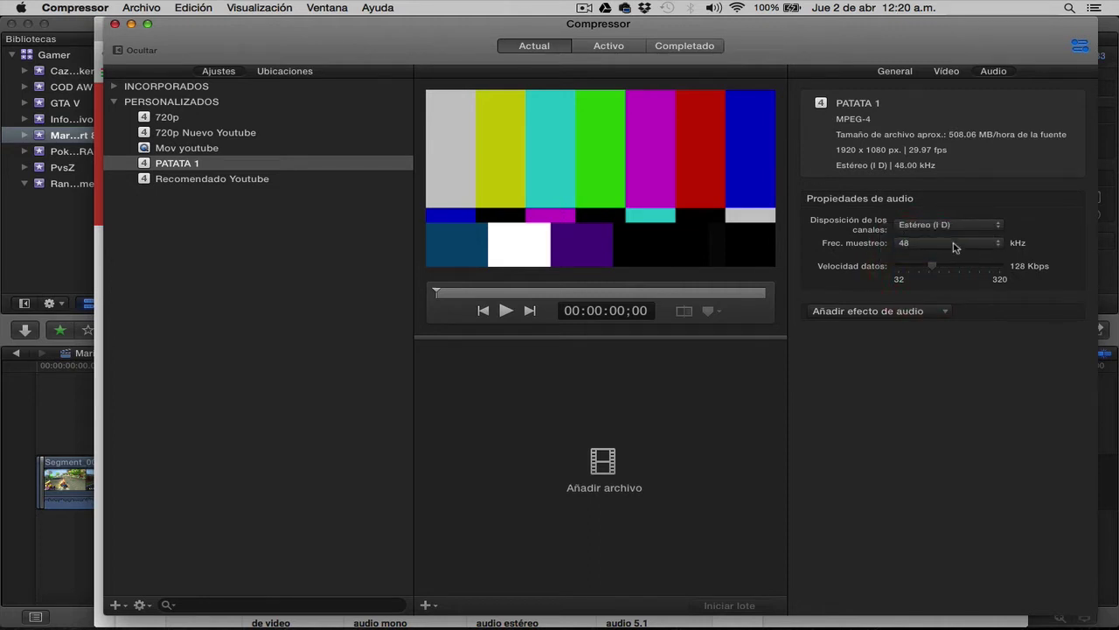
{"action": "left_click", "coordinate": [953, 245]}
{"action": "left_click", "coordinate": [938, 269]}
{"action": "left_click_drag", "start_coordinate": [936, 267], "coordinate": [939, 273]}
{"action": "left_click", "coordinate": [940, 73]}
{"action": "key", "text": "super+Tab"}
{"action": "scroll", "coordinate": [298, 211], "scroll_direction": "down", "scroll_amount": 3}
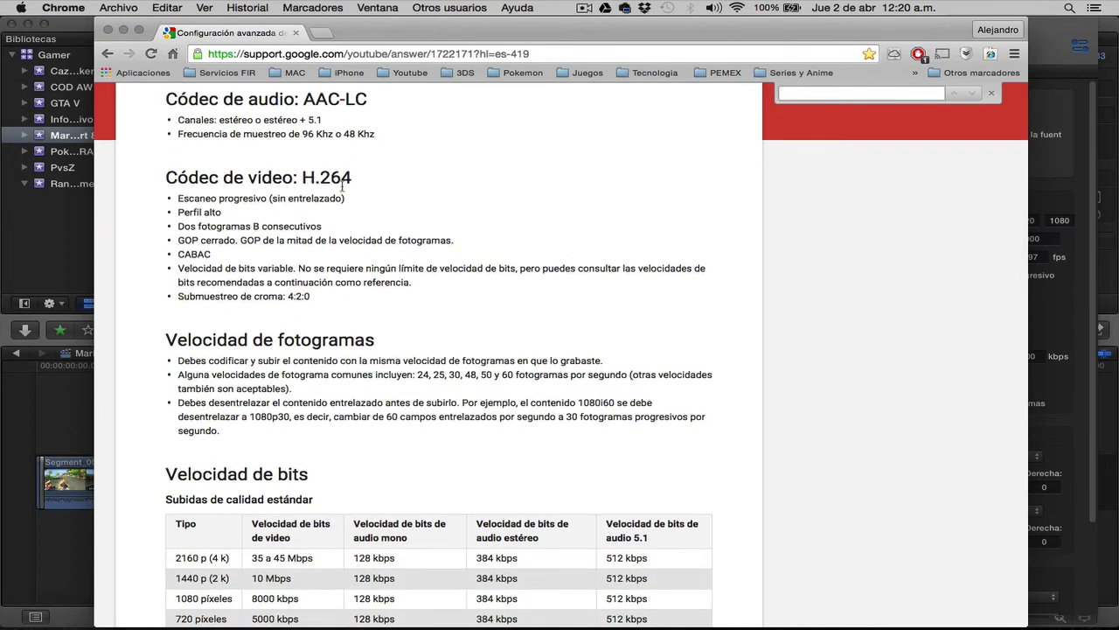
{"action": "key", "text": "super+Tab"}
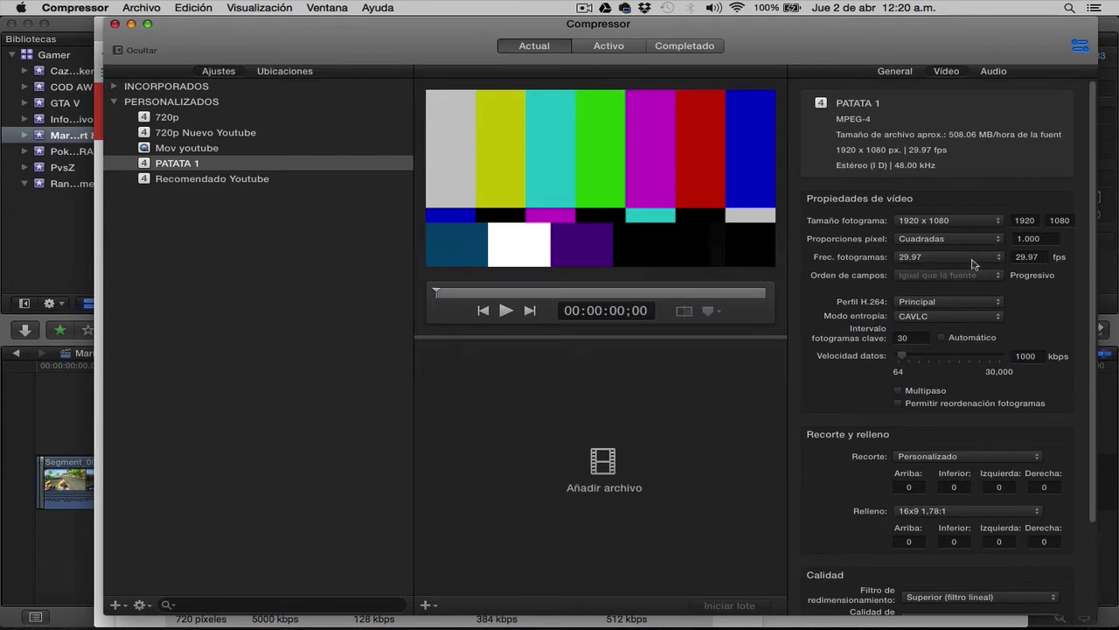
{"action": "scroll", "coordinate": [965, 385], "scroll_direction": "down", "scroll_amount": 2}
{"action": "scroll", "coordinate": [965, 385], "scroll_direction": "down", "scroll_amount": 3}
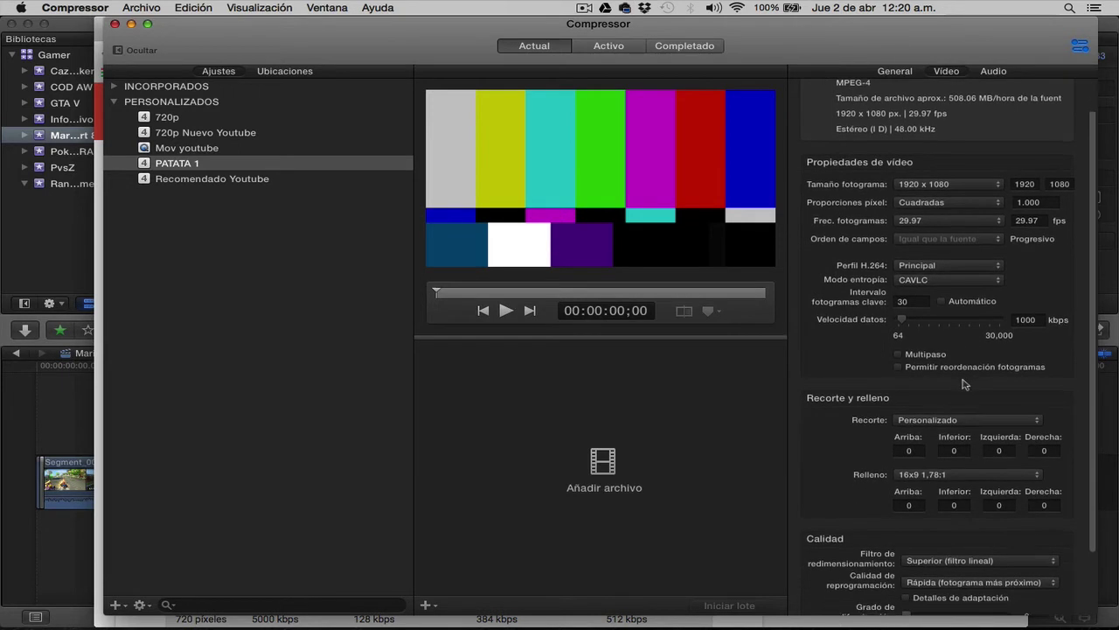
{"action": "scroll", "coordinate": [965, 385], "scroll_direction": "down", "scroll_amount": 2}
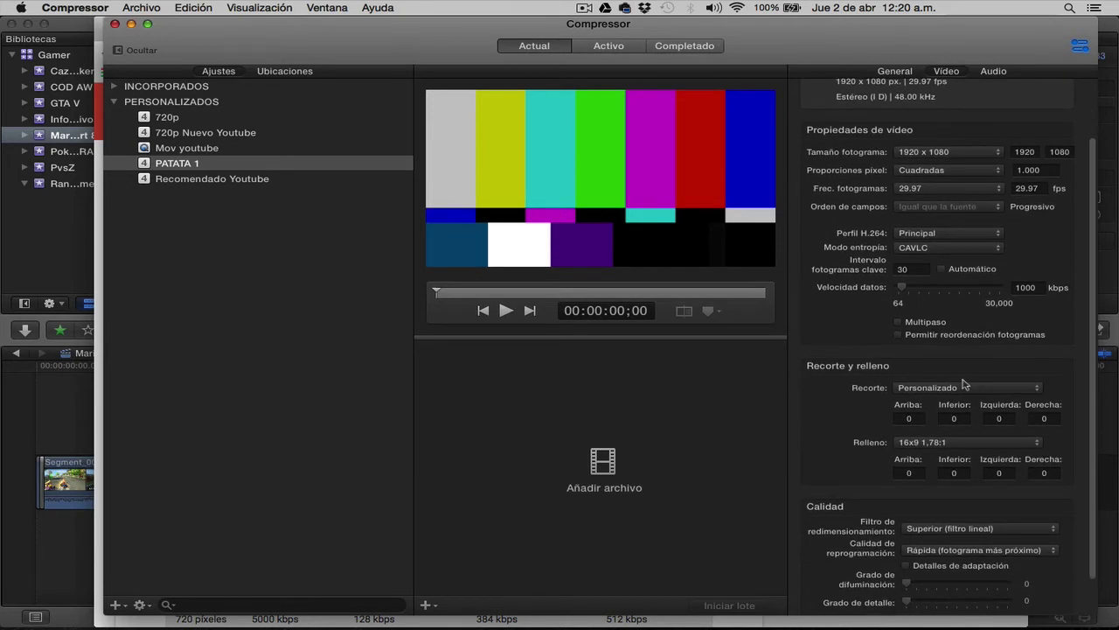
{"action": "key", "text": "super+Tab"}
{"action": "key", "text": "super+Tab"}
{"action": "key", "text": "super+Tab"}
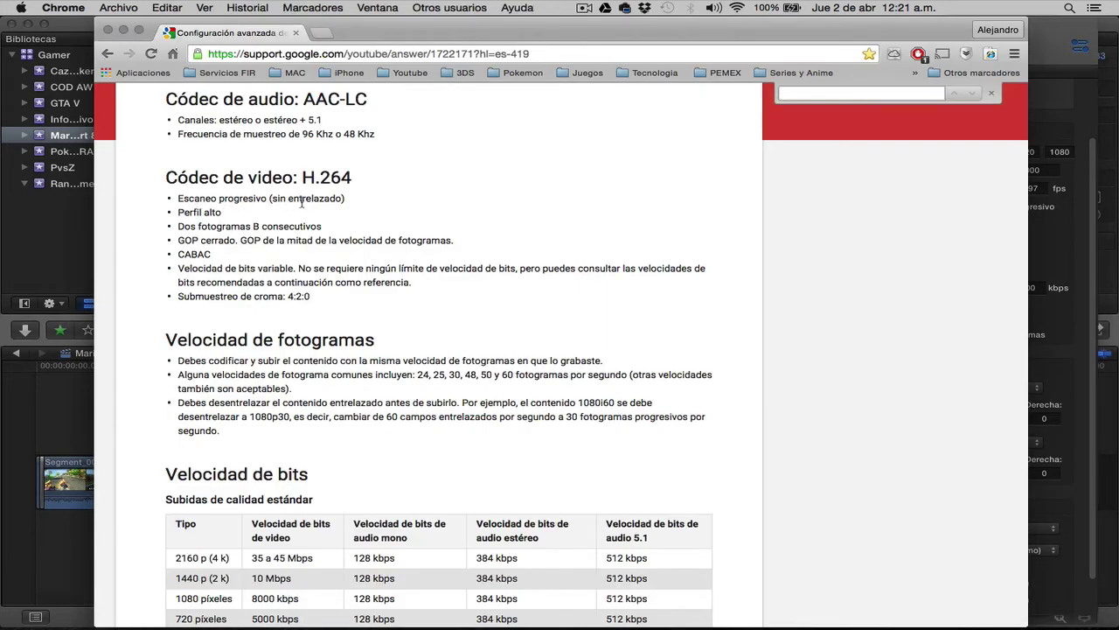
{"action": "key", "text": "super+Tab"}
{"action": "scroll", "coordinate": [958, 303], "scroll_direction": "up", "scroll_amount": 2}
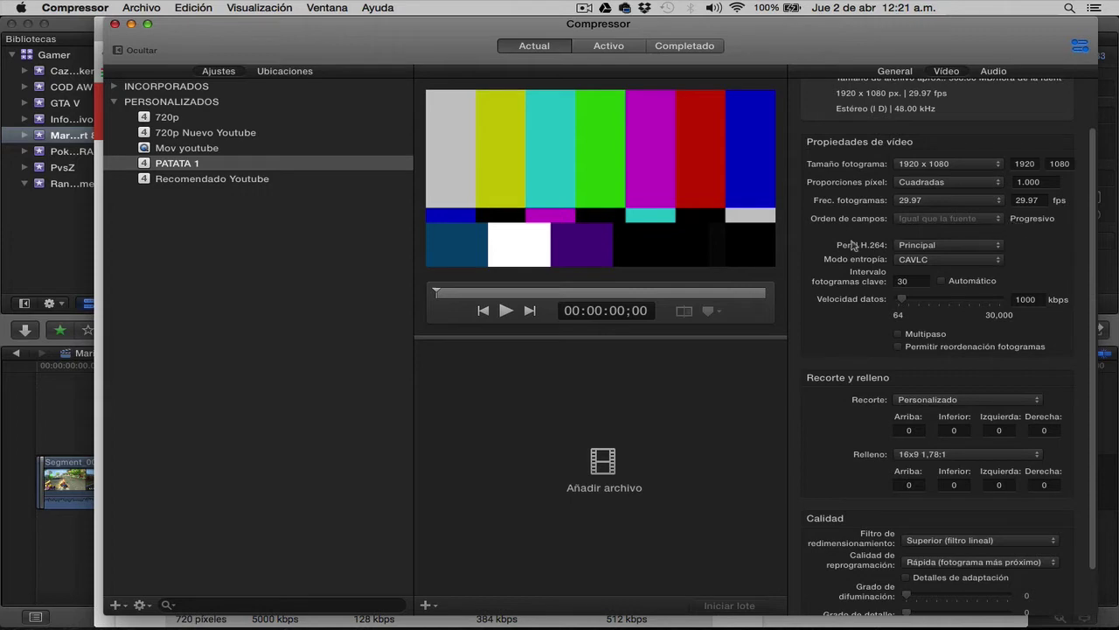
{"action": "key", "text": "super+Tab"}
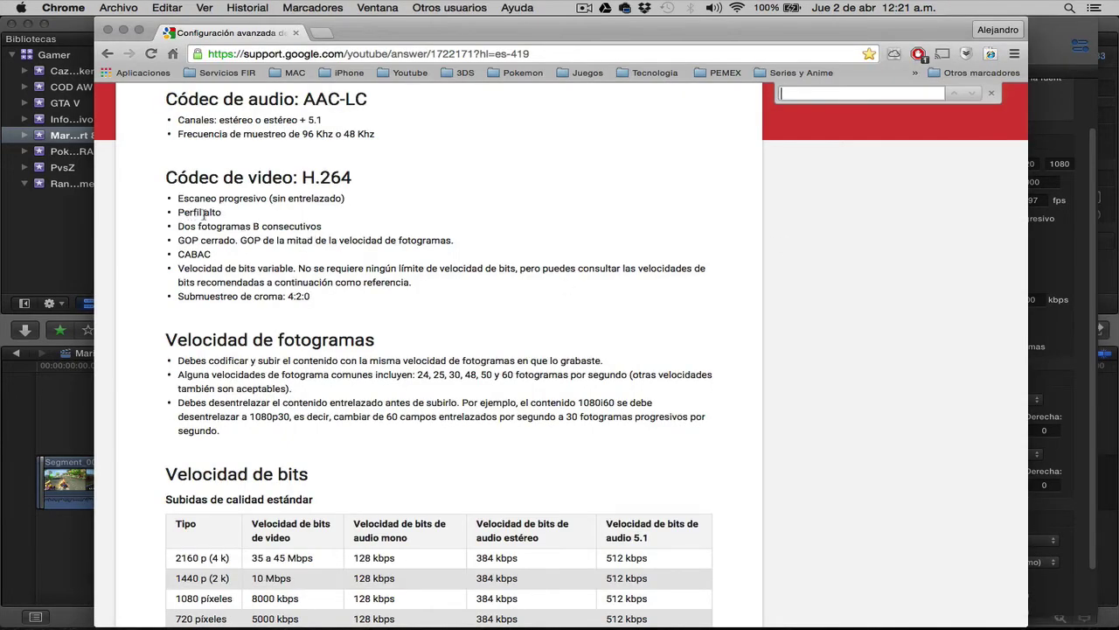
{"action": "key", "text": "super+Tab"}
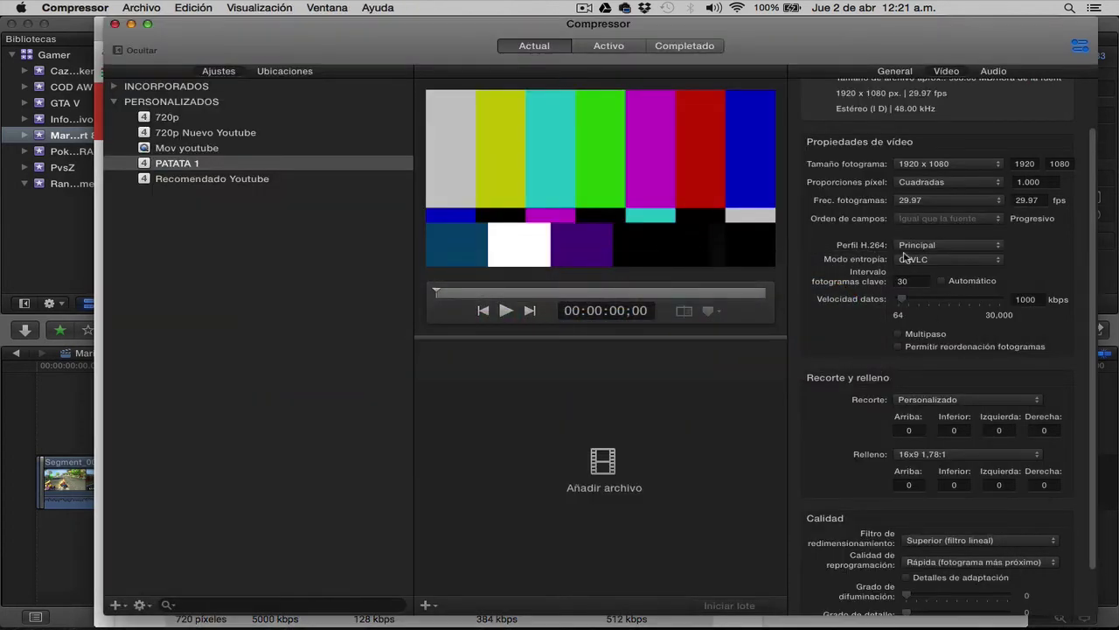
{"action": "left_click", "coordinate": [933, 248]}
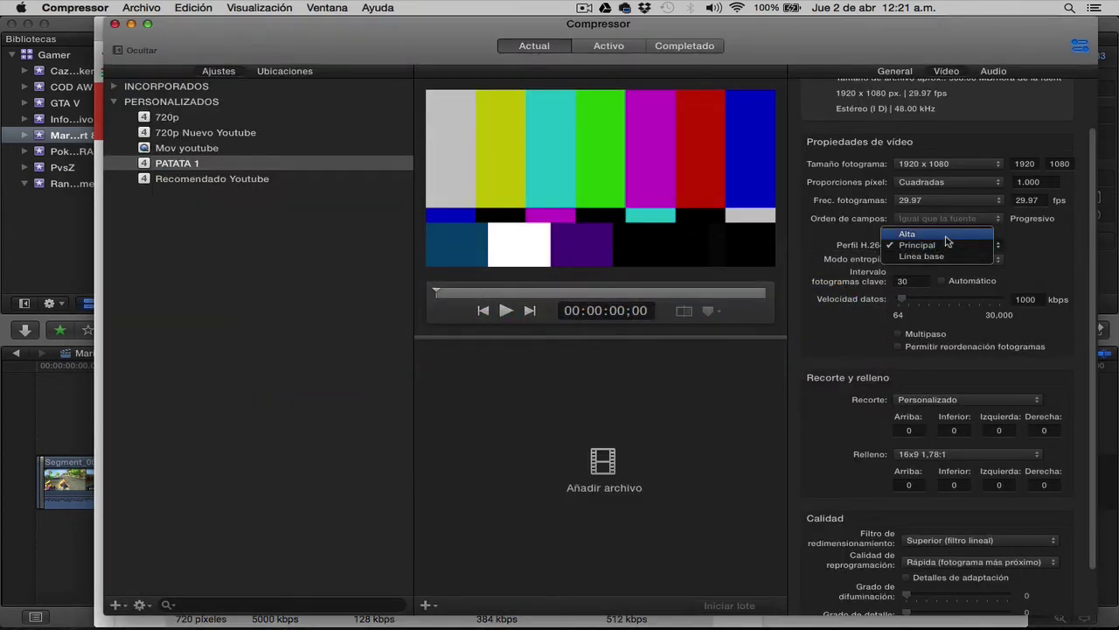
Set PATATA 1's H.264 profile to Alta and entropy mode to CABAC, checking YouTube's recommendations
{"action": "left_click", "coordinate": [948, 234]}
{"action": "key", "text": "super+Tab"}
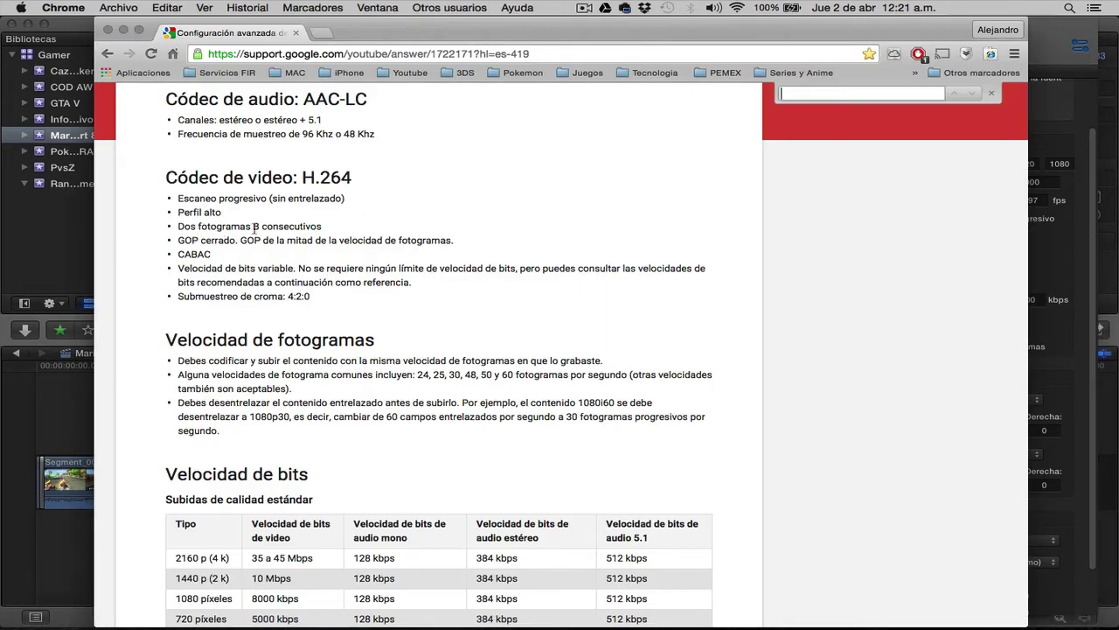
{"action": "key", "text": "super+Tab"}
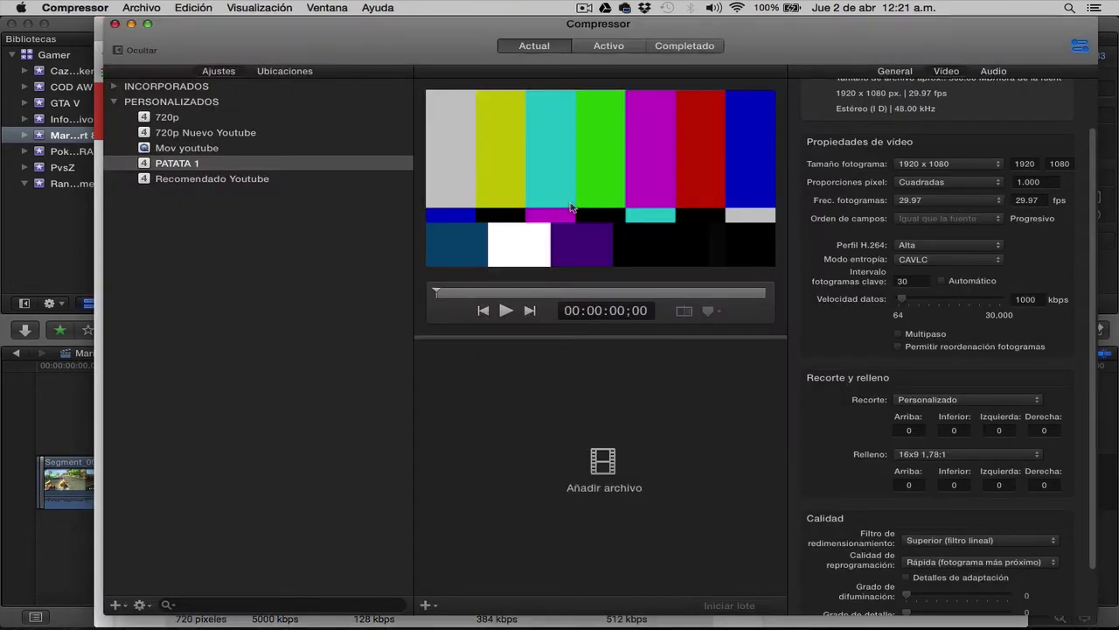
{"action": "key", "text": "super+Tab"}
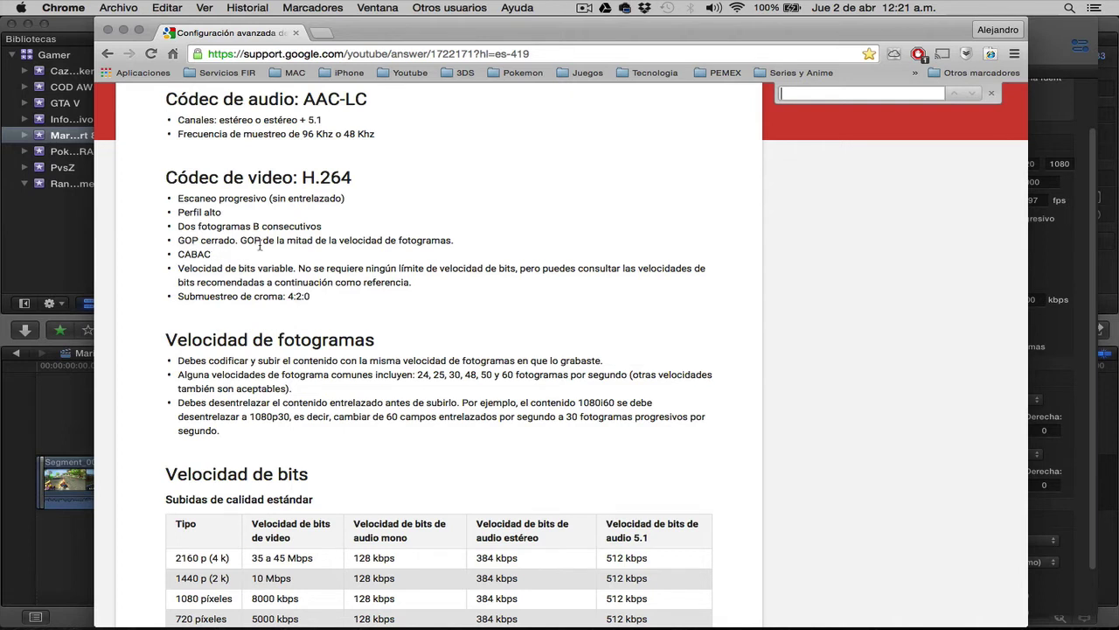
{"action": "triple_click", "coordinate": [181, 254]}
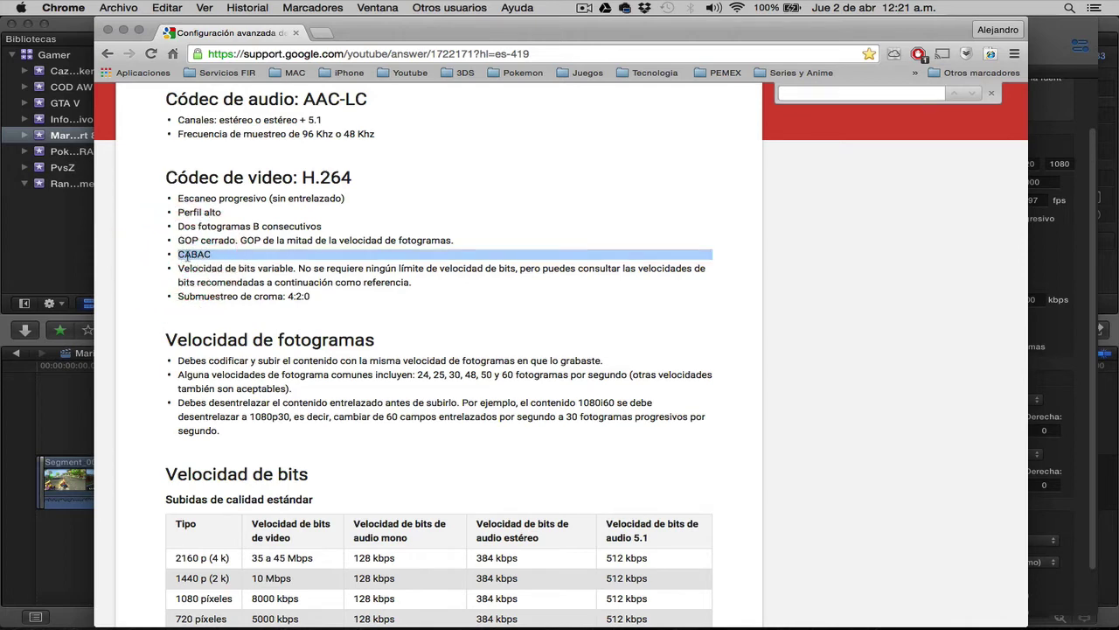
{"action": "key", "text": "super+Tab"}
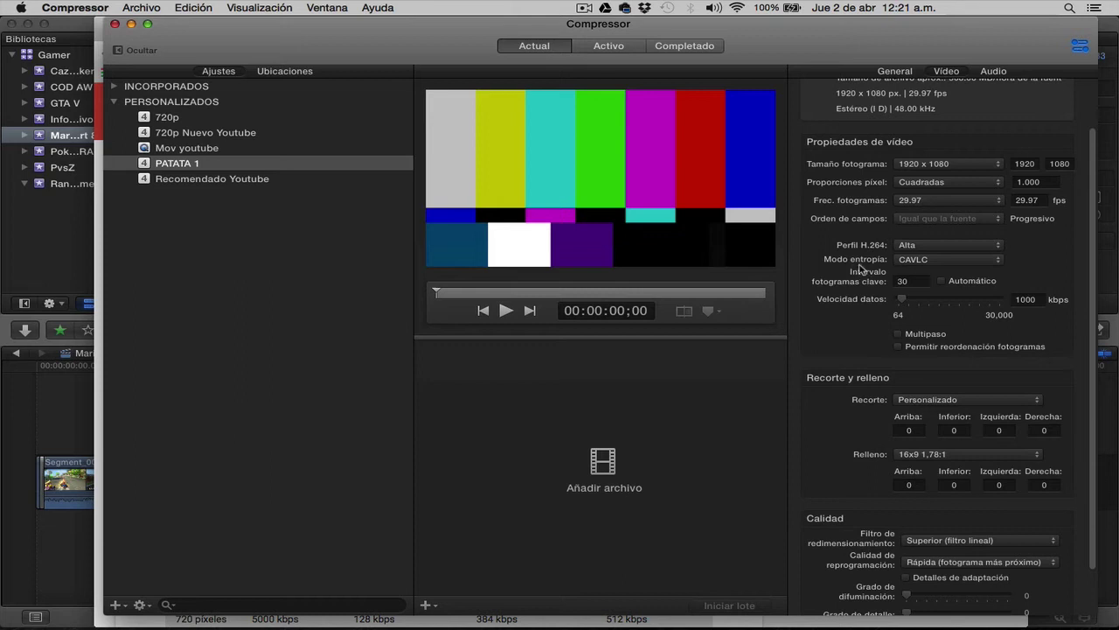
{"action": "left_click", "coordinate": [922, 260]}
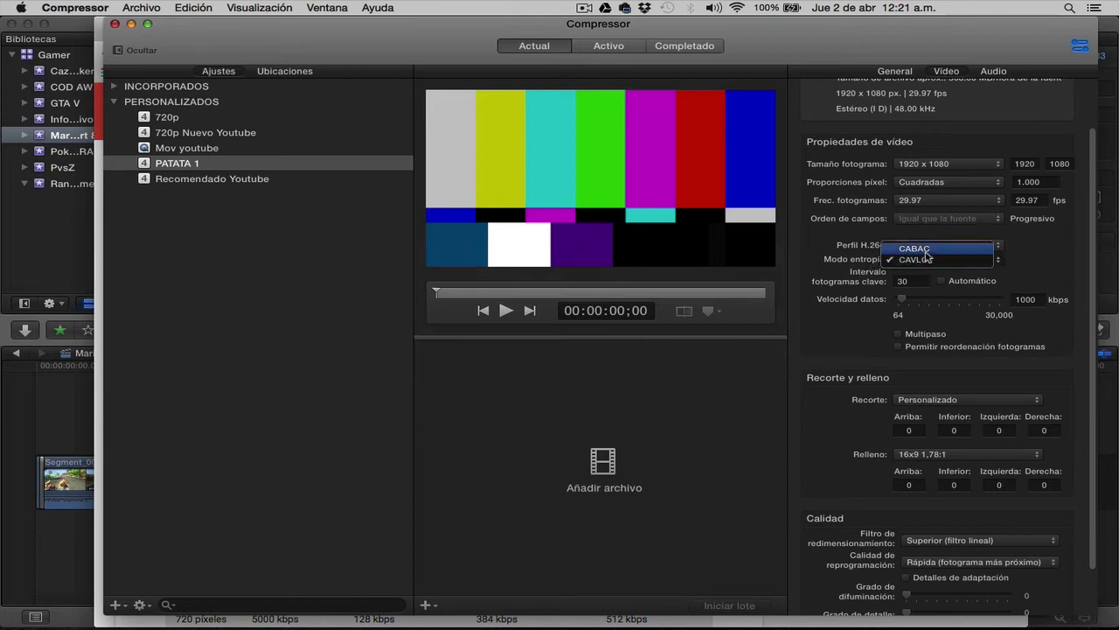
{"action": "left_click", "coordinate": [927, 253]}
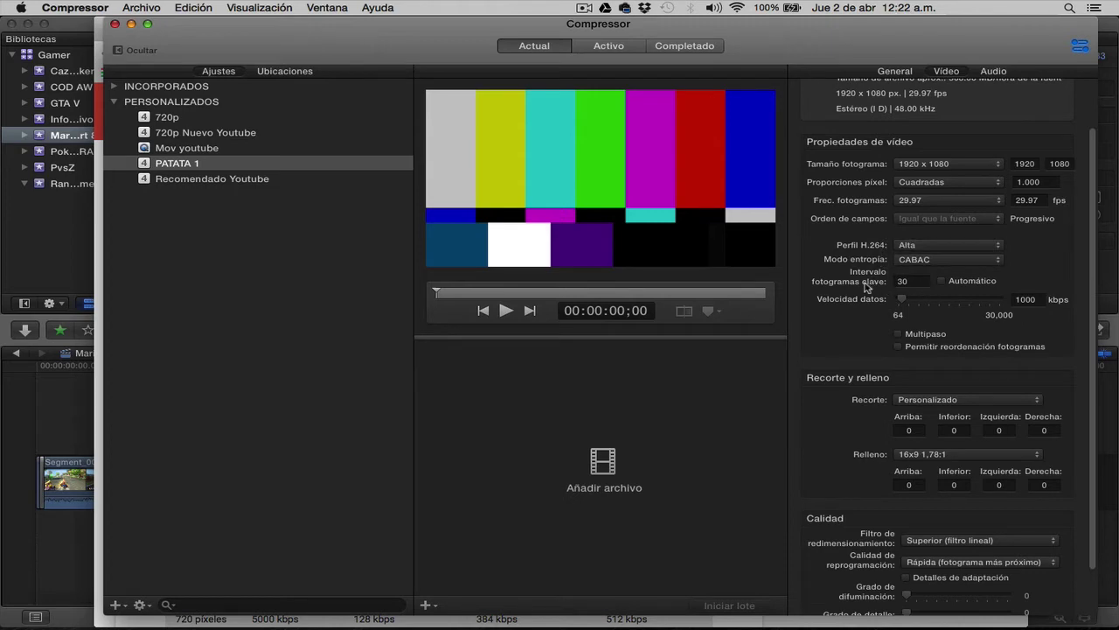
{"action": "key", "text": "super+Tab"}
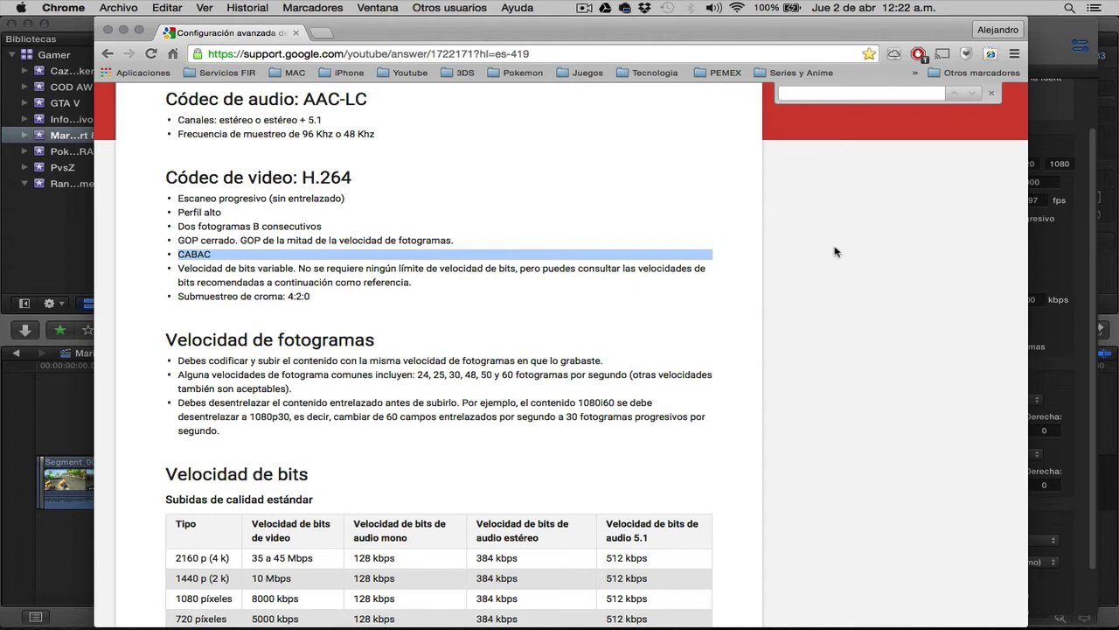
{"action": "key", "text": "super+Tab"}
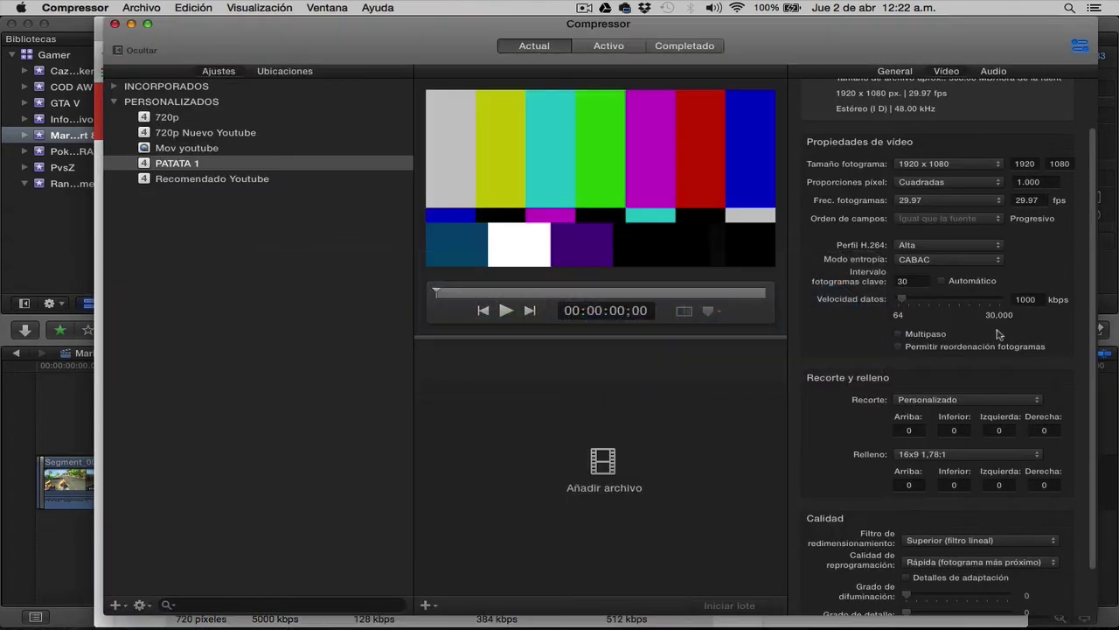
Enter 90 as PATATA 1's keyframe interval and 4000 kbps as its data rate
{"action": "double_click", "coordinate": [915, 280]}
{"action": "type", "text": "90"}
{"action": "left_click", "coordinate": [862, 308]}
{"action": "double_click", "coordinate": [1025, 299]}
{"action": "key", "text": "Tab"}
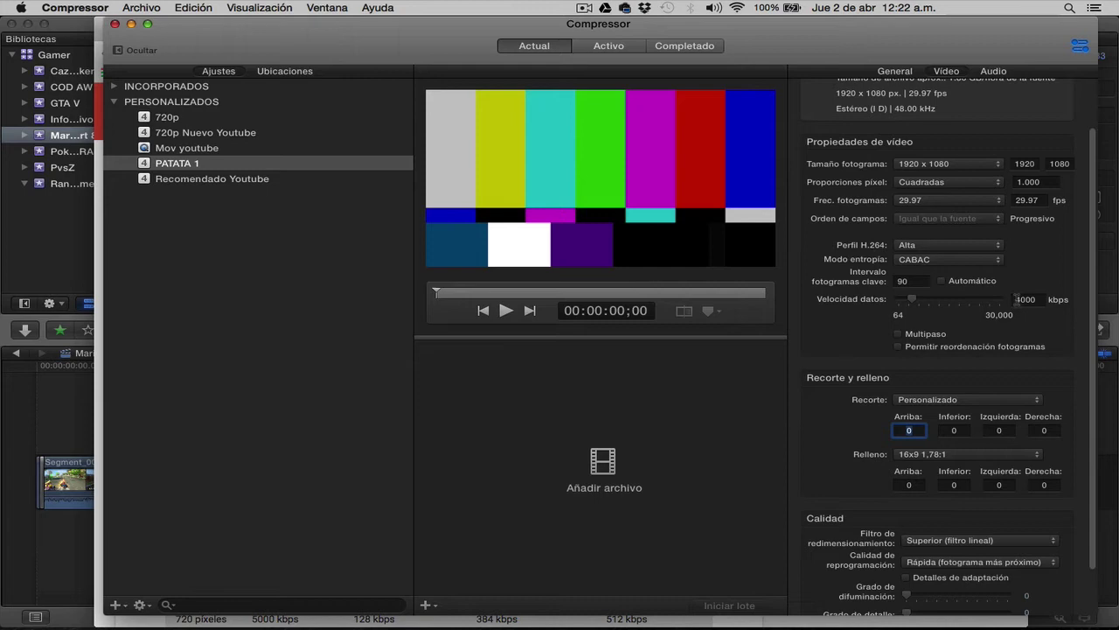
{"action": "key", "text": "super+Tab"}
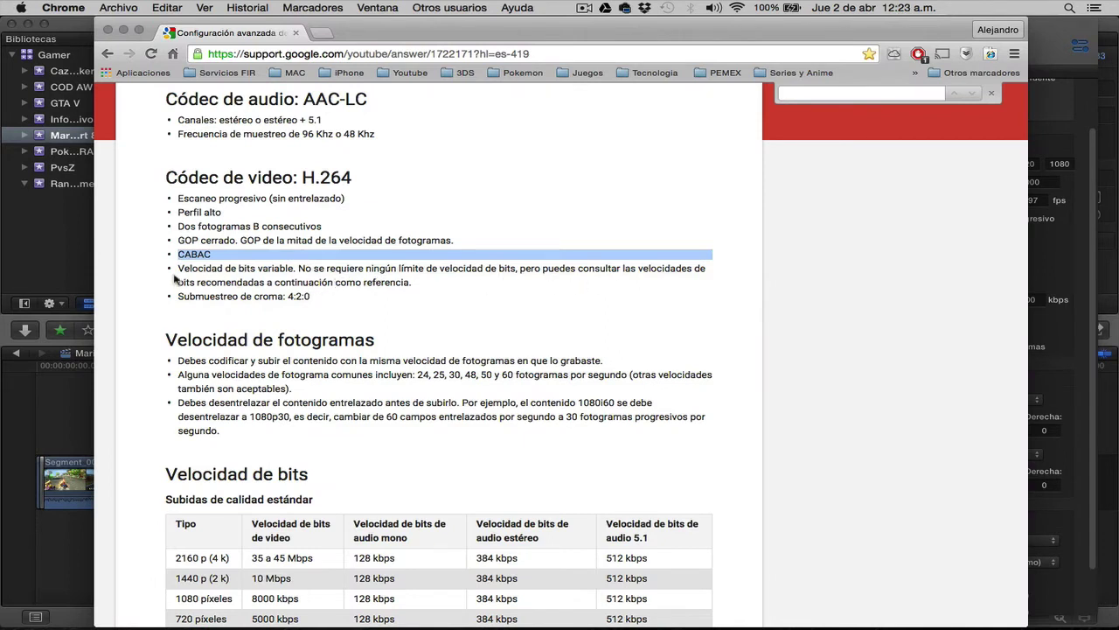
Scroll YouTube's help page to the bitrate table and mark the 384 kbps 1080p stereo audio rate
{"action": "scroll", "coordinate": [365, 303], "scroll_direction": "down", "scroll_amount": 3}
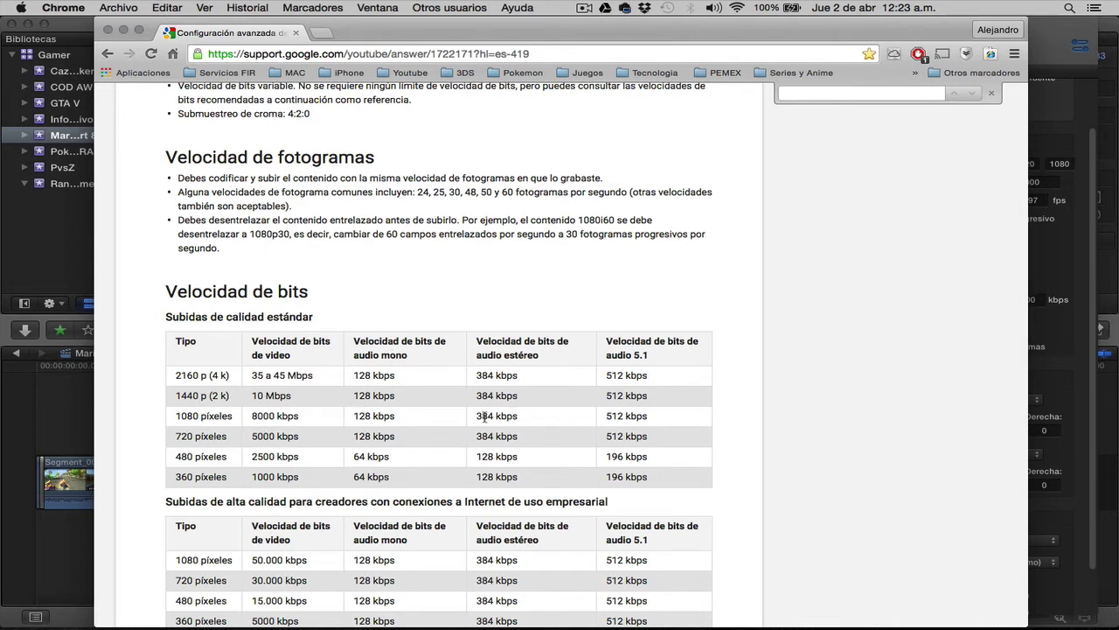
{"action": "left_click", "coordinate": [479, 416]}
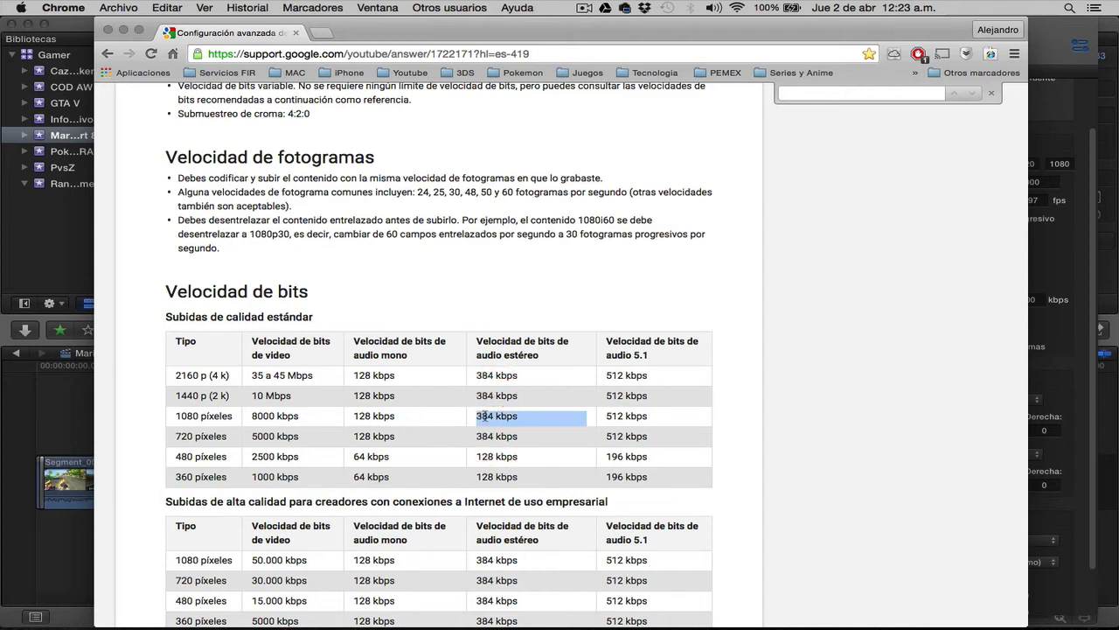
{"action": "left_click_drag", "start_coordinate": [480, 416], "coordinate": [488, 416]}
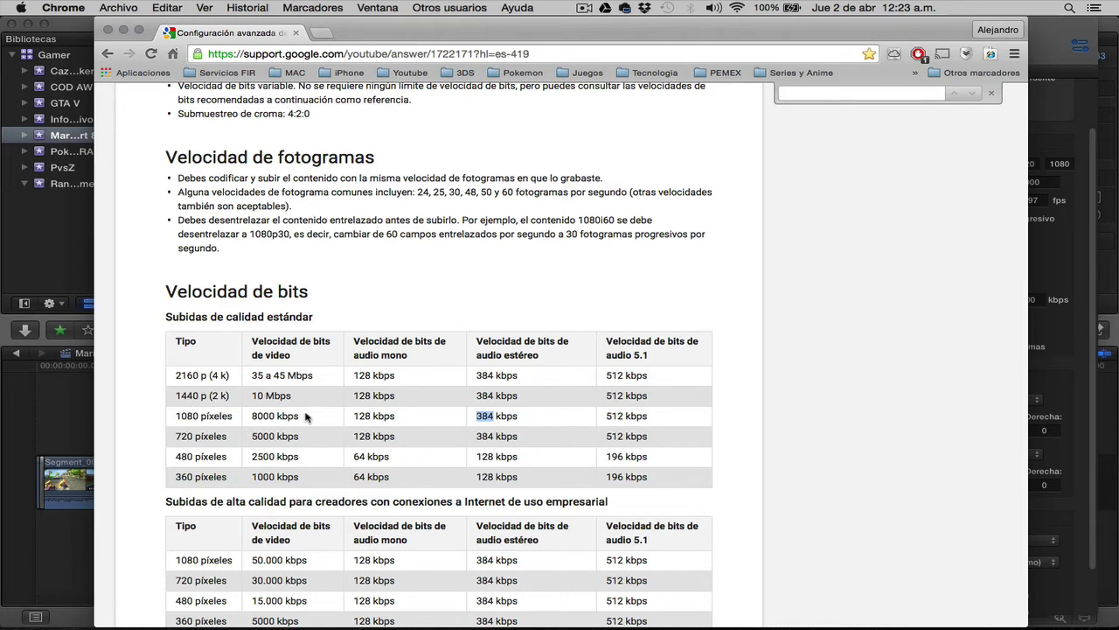
{"action": "key", "text": "super+Tab"}
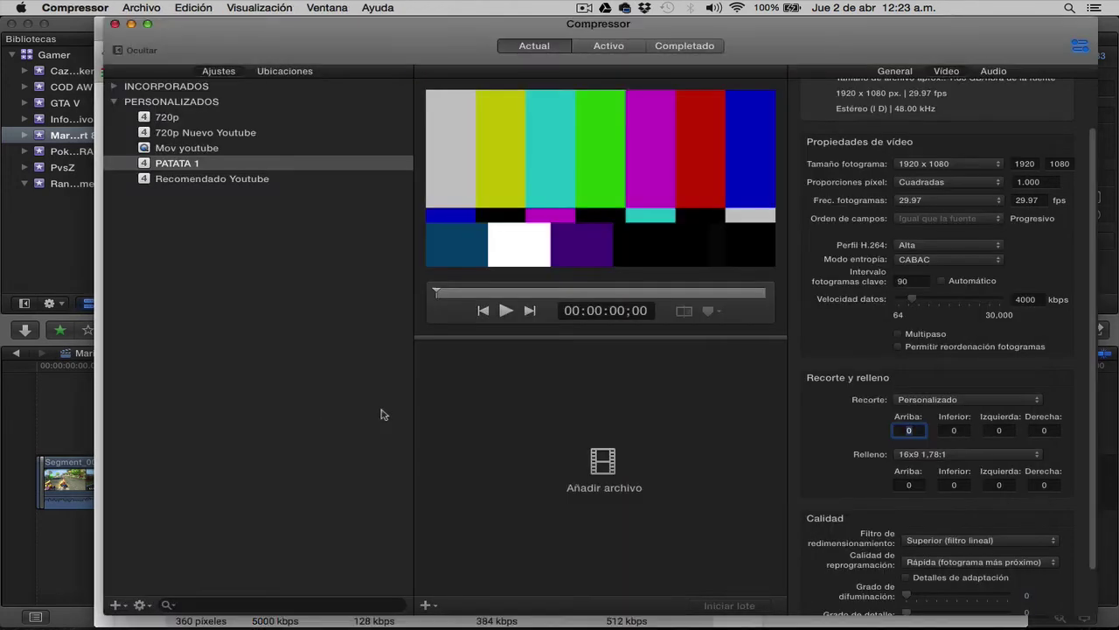
Change PATATA 1's Velocidad datos value to 5000 kbps
{"action": "left_click", "coordinate": [1024, 300]}
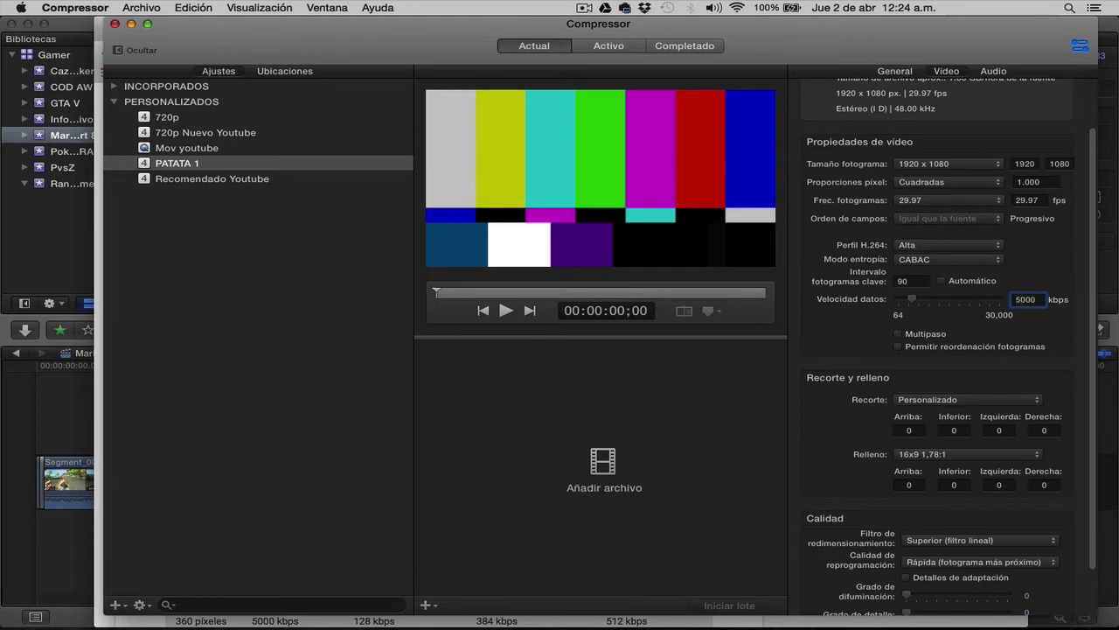
{"action": "key", "text": "Tab"}
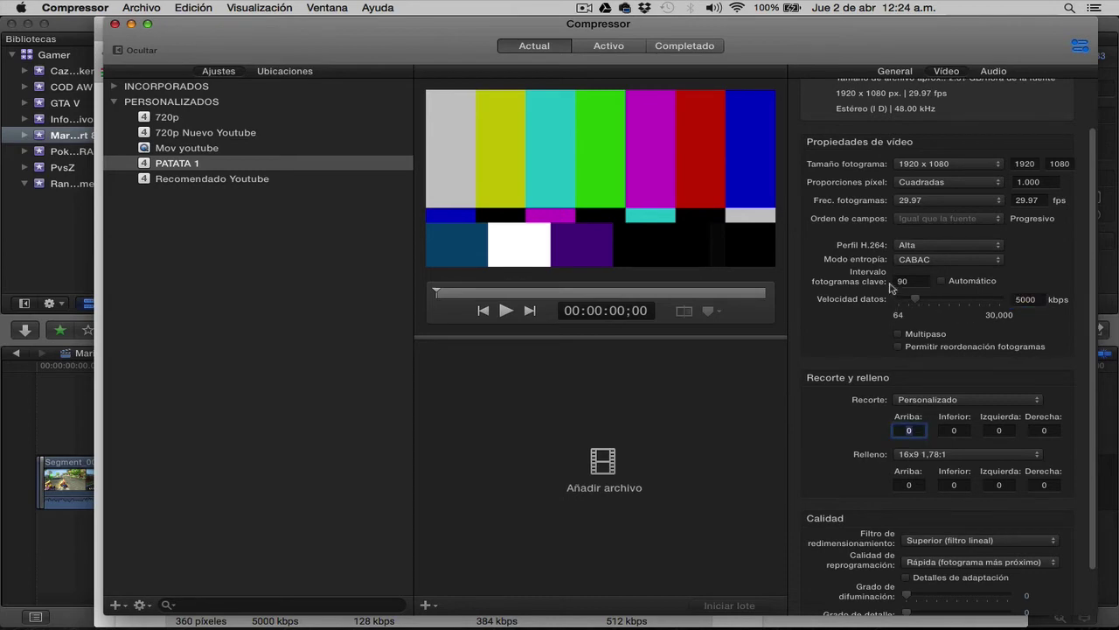
{"action": "scroll", "coordinate": [892, 289], "scroll_direction": "down", "scroll_amount": 1}
{"action": "scroll", "coordinate": [892, 288], "scroll_direction": "down", "scroll_amount": 2}
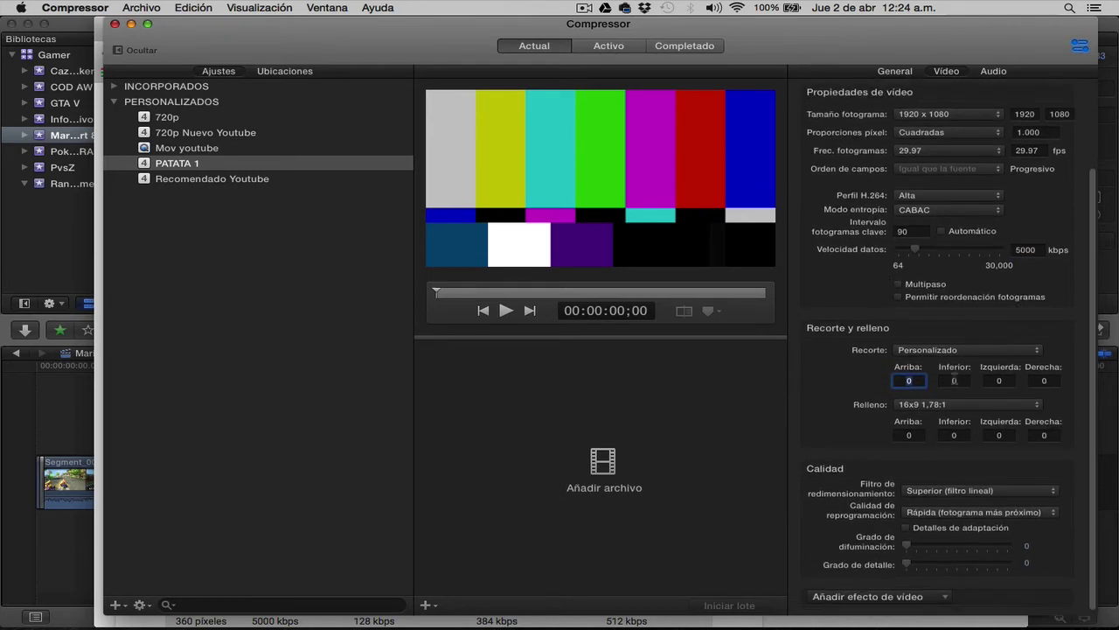
{"action": "key", "text": "super+Tab"}
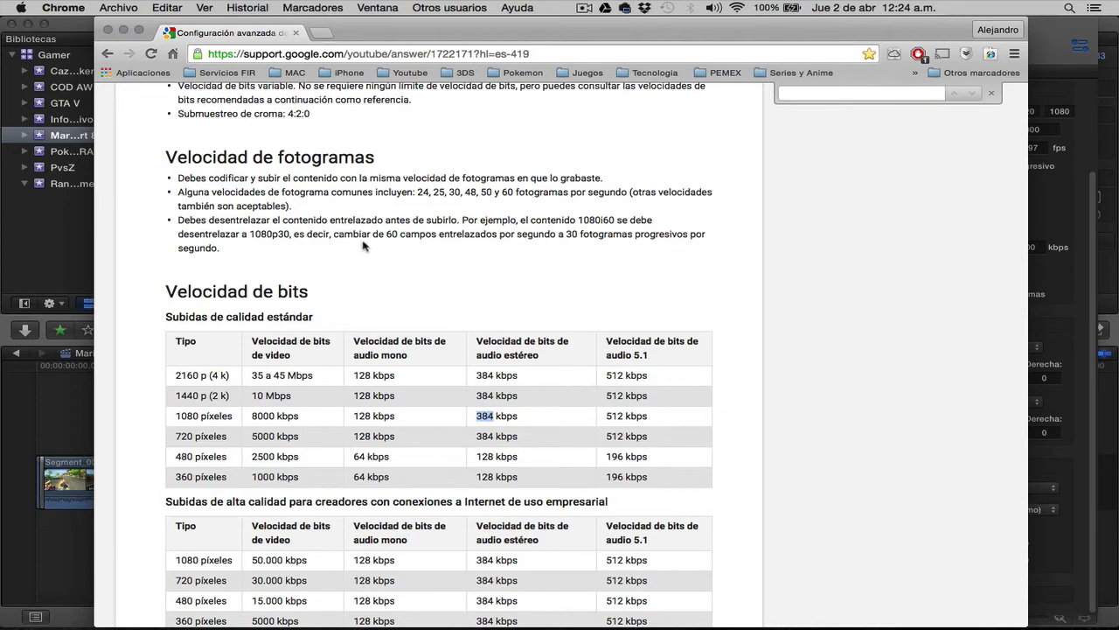
Reread YouTube's H.264 and bitrate guidance, then return to the Compressor window via Mission Control
{"action": "scroll", "coordinate": [366, 245], "scroll_direction": "up", "scroll_amount": 3}
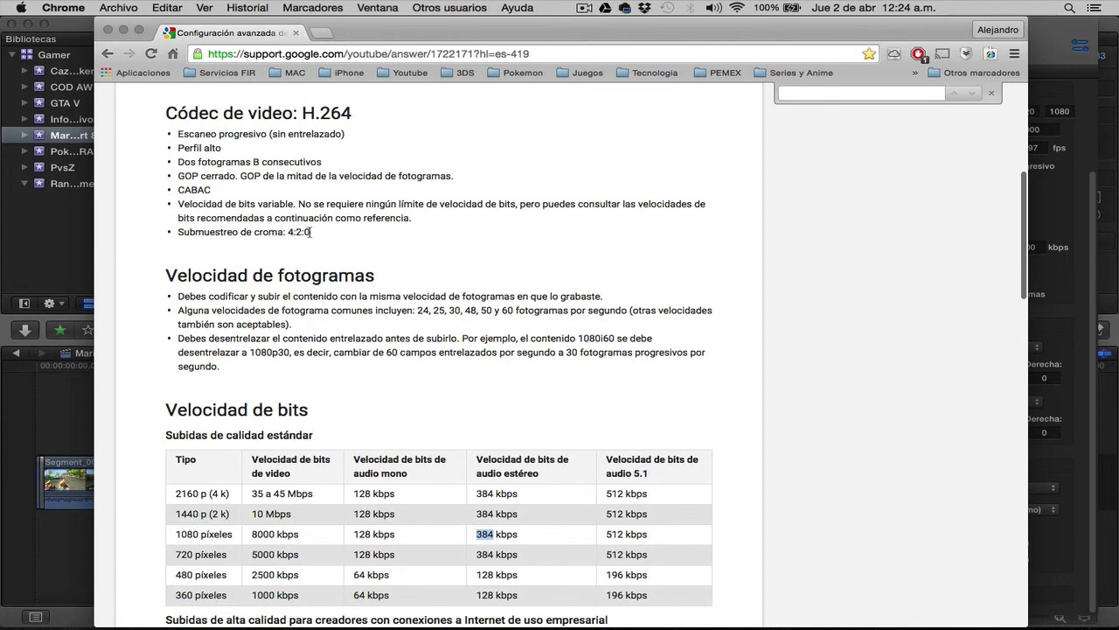
{"action": "scroll", "coordinate": [364, 192], "scroll_direction": "down", "scroll_amount": 2}
{"action": "scroll", "coordinate": [364, 192], "scroll_direction": "down", "scroll_amount": 1}
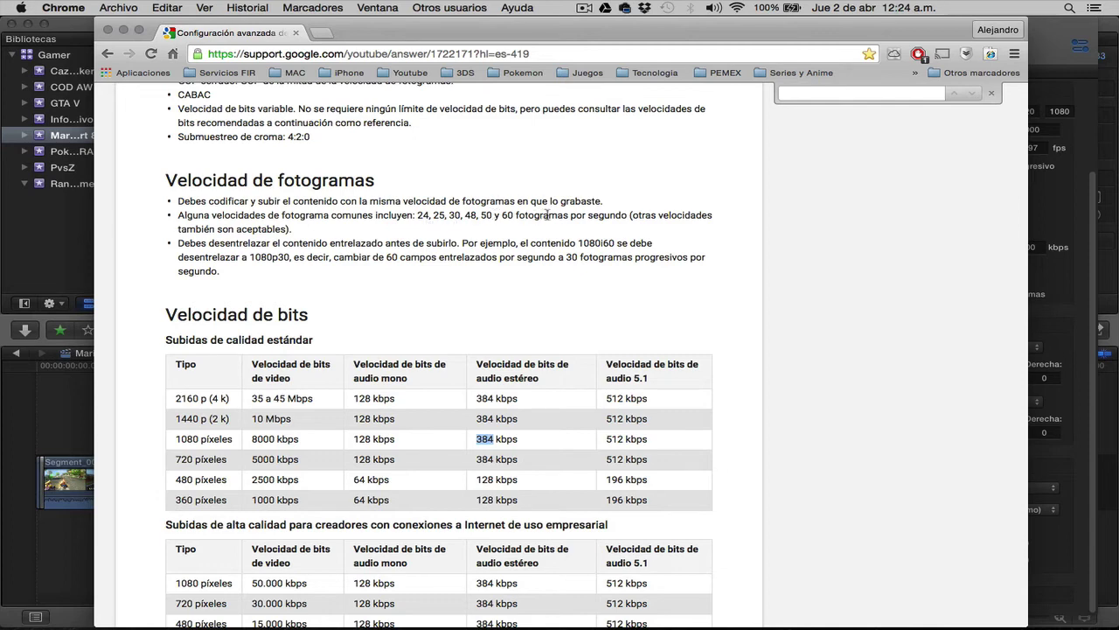
{"action": "key", "text": "F3"}
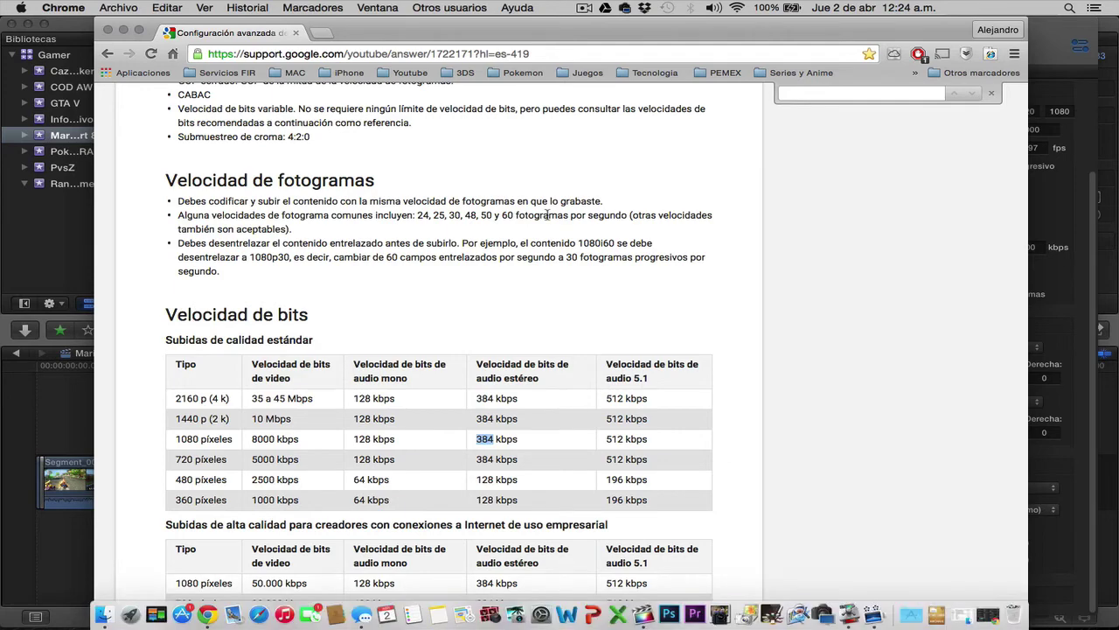
{"action": "left_click", "coordinate": [1028, 474]}
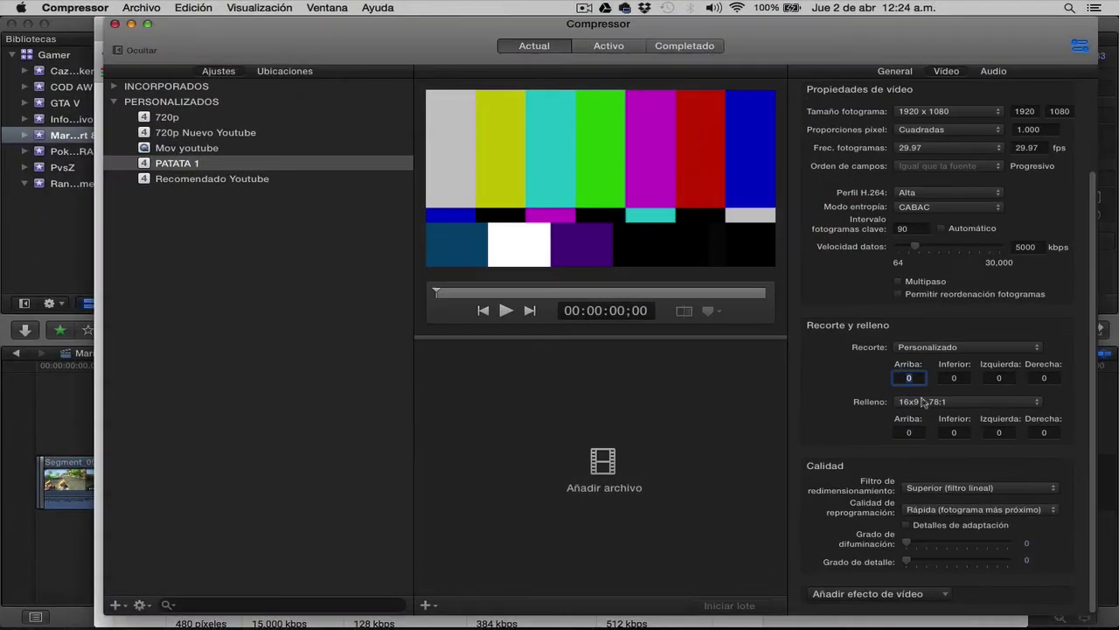
Try 59.94 fps for PATATA 1, settle on 29.97 fps, then view the Recomendado Youtube preset
{"action": "scroll", "coordinate": [965, 284], "scroll_direction": "up", "scroll_amount": 2}
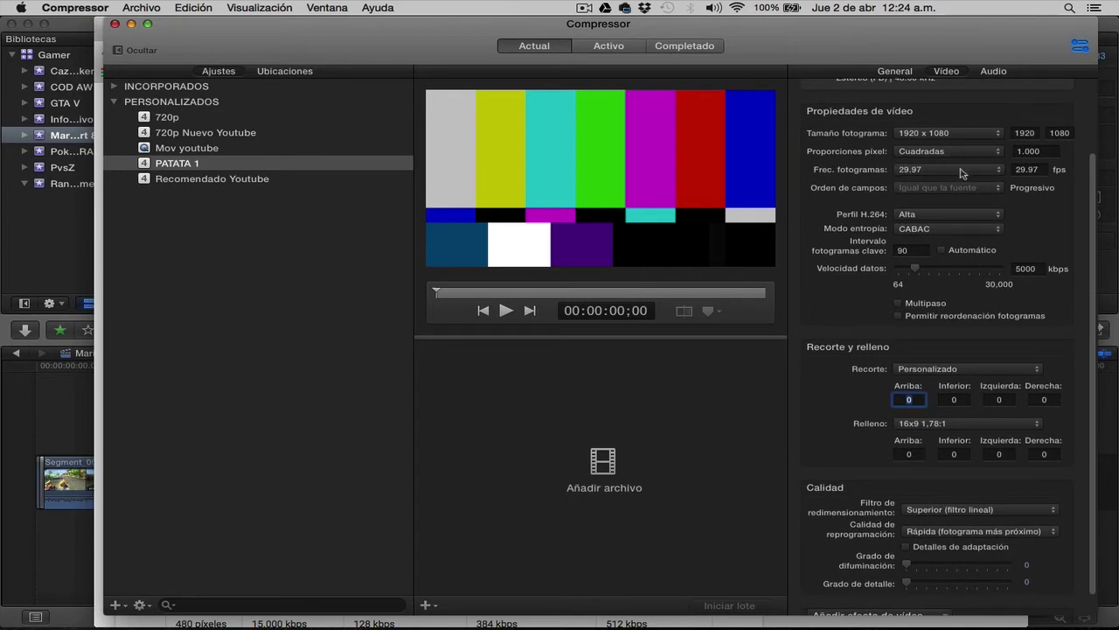
{"action": "left_click", "coordinate": [1002, 172]}
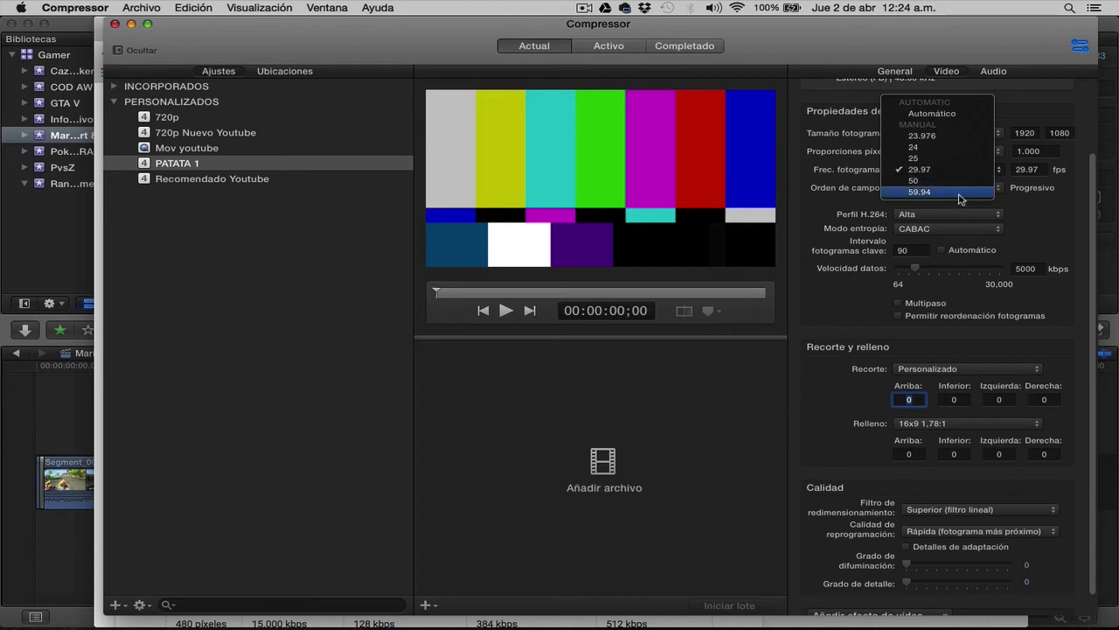
{"action": "left_click", "coordinate": [960, 192]}
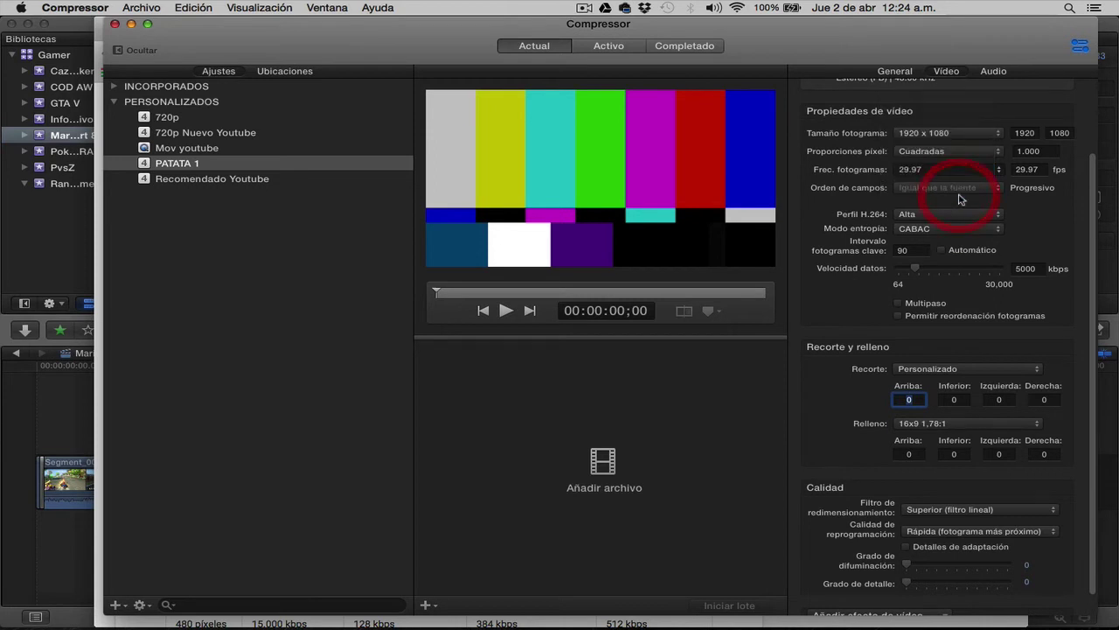
{"action": "scroll", "coordinate": [1014, 245], "scroll_direction": "up", "scroll_amount": 3}
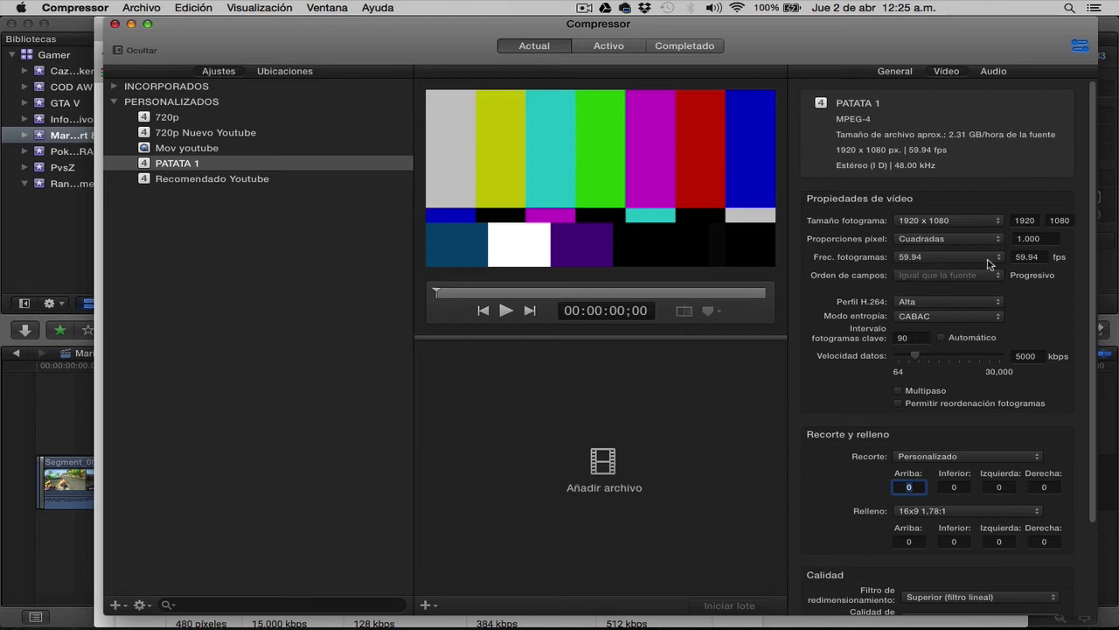
{"action": "left_click", "coordinate": [989, 263]}
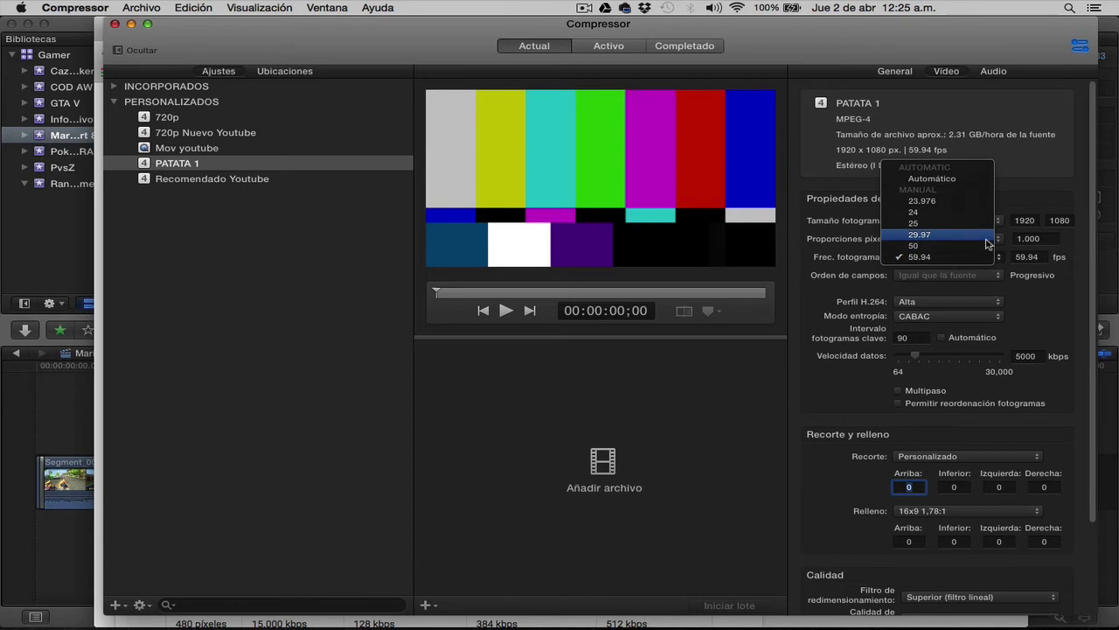
{"action": "left_click", "coordinate": [989, 243]}
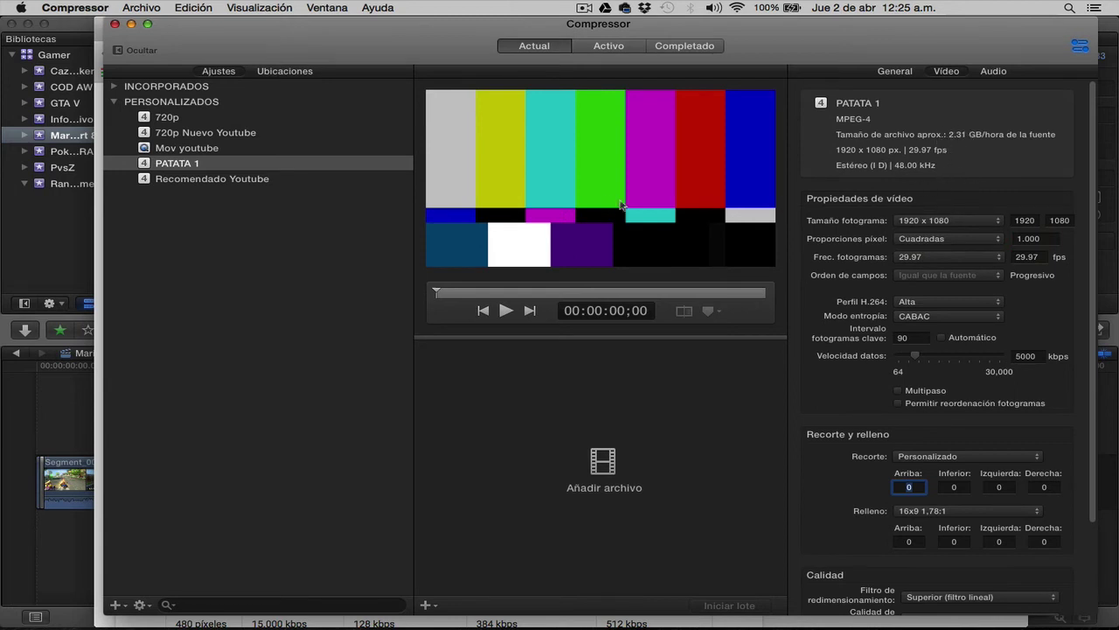
{"action": "left_click", "coordinate": [227, 180]}
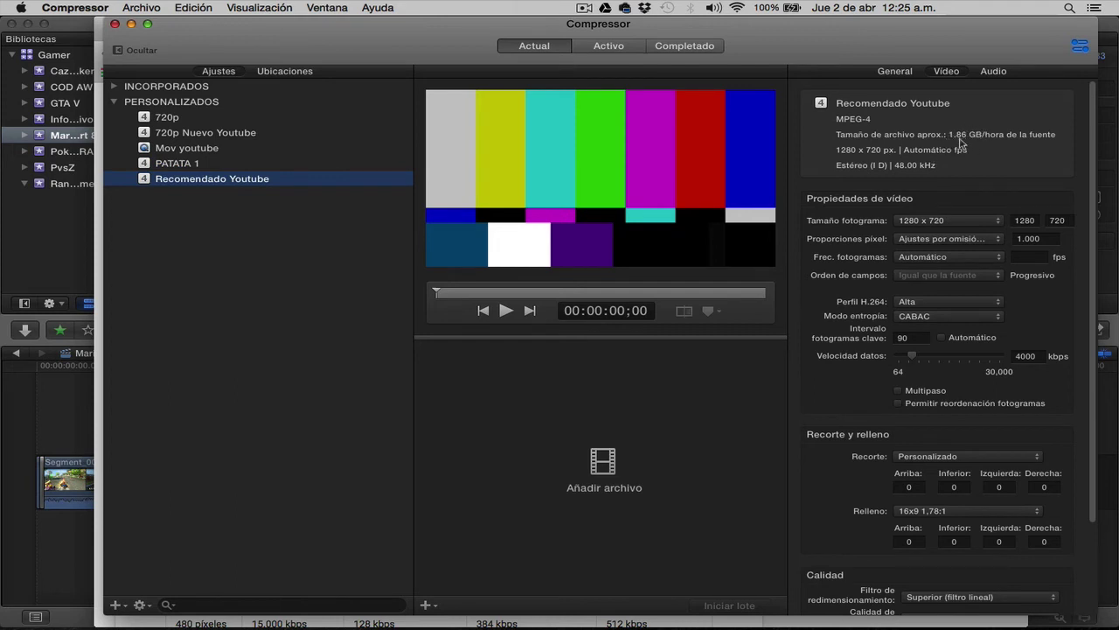
{"action": "left_click", "coordinate": [242, 167]}
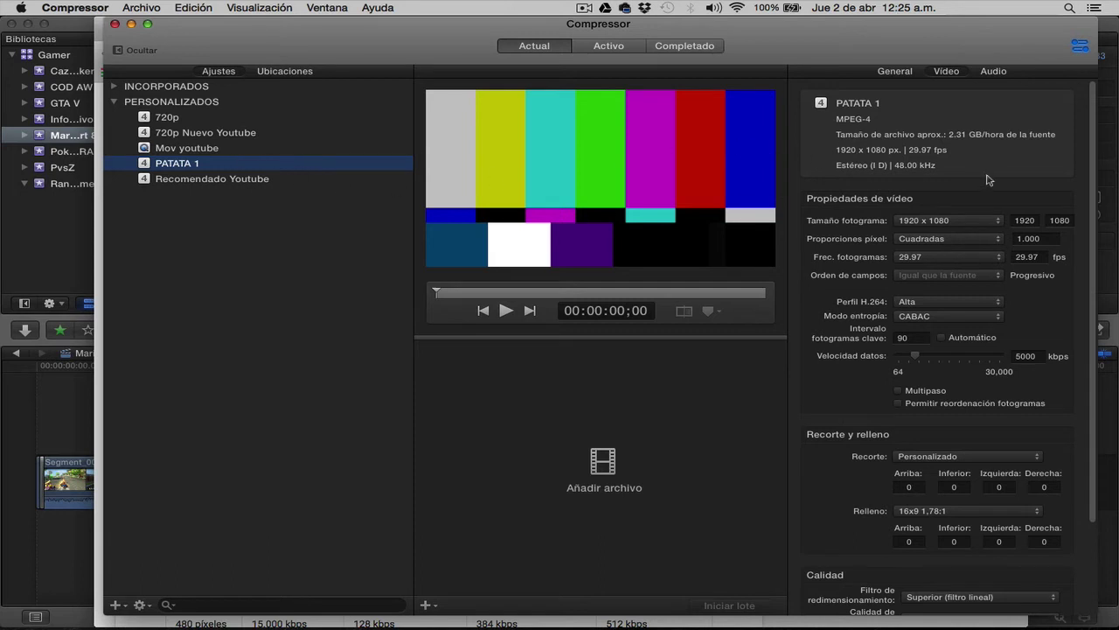
{"action": "left_click", "coordinate": [970, 260]}
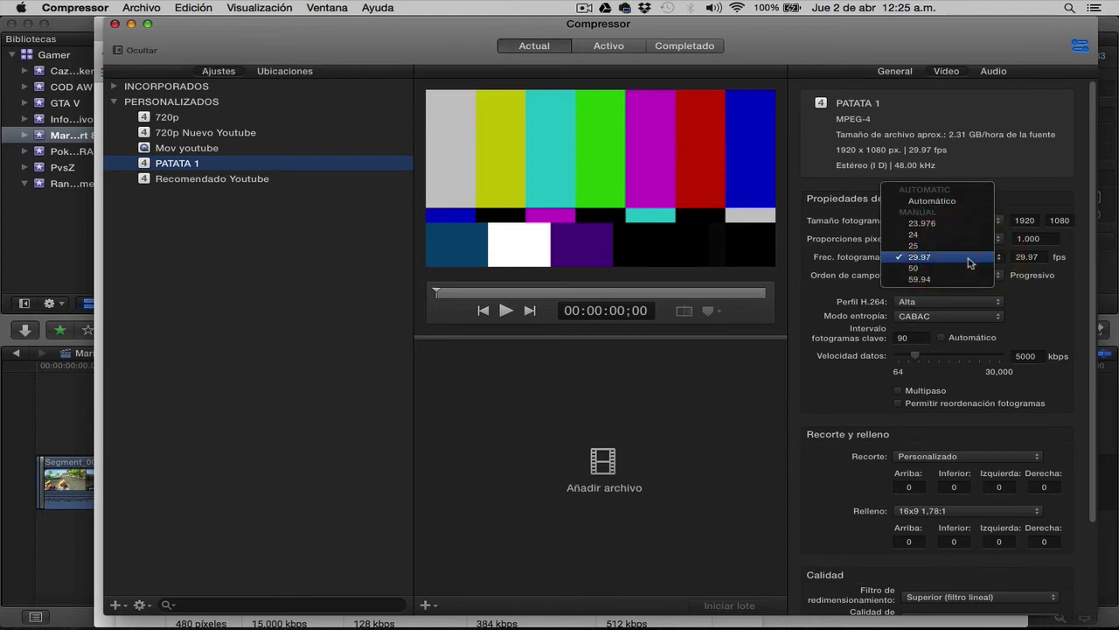
{"action": "left_click", "coordinate": [971, 213]}
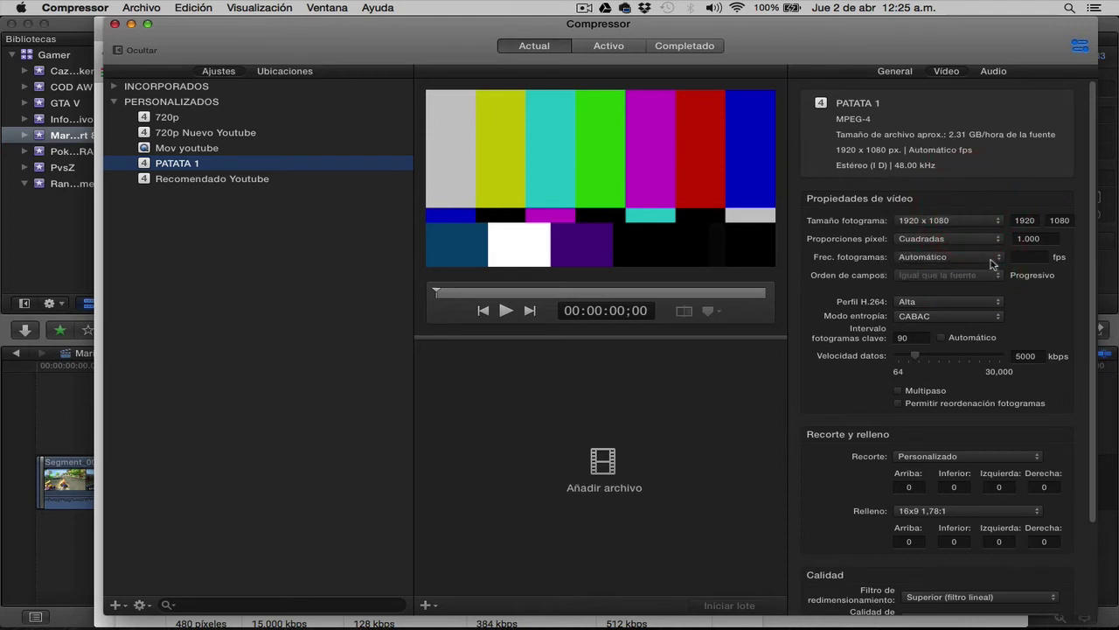
{"action": "left_click", "coordinate": [969, 264]}
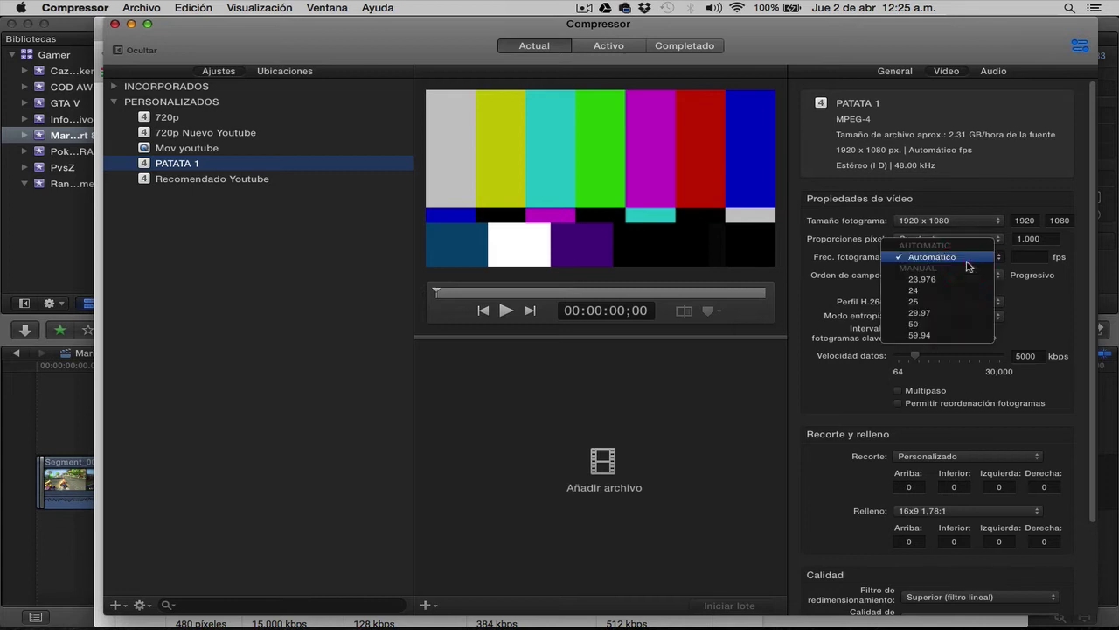
{"action": "left_click", "coordinate": [936, 313]}
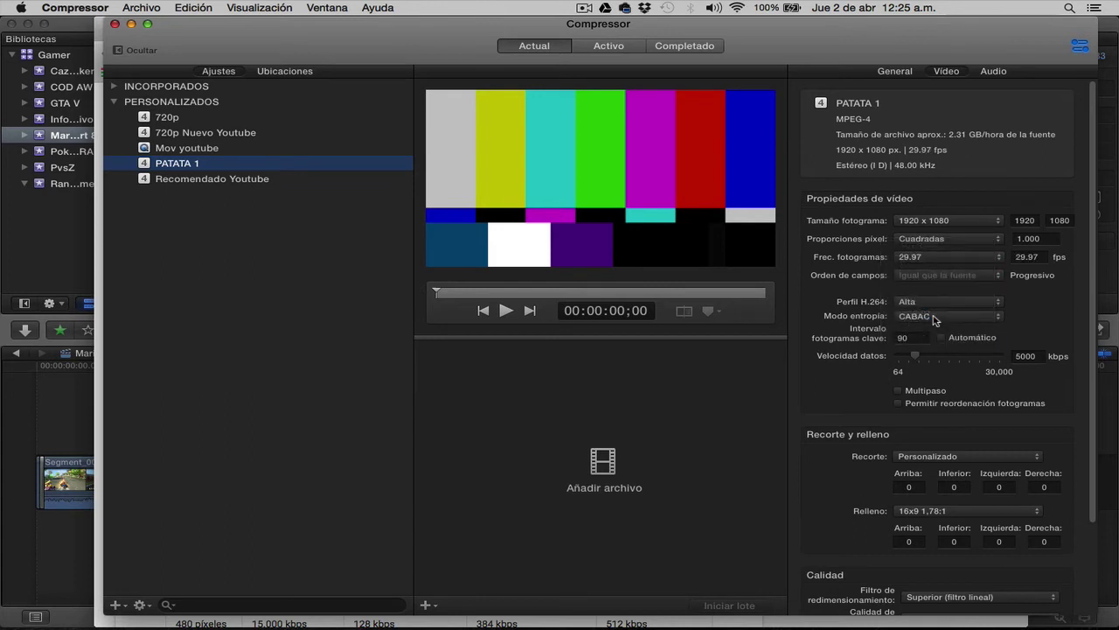
{"action": "scroll", "coordinate": [981, 304], "scroll_direction": "down", "scroll_amount": 3}
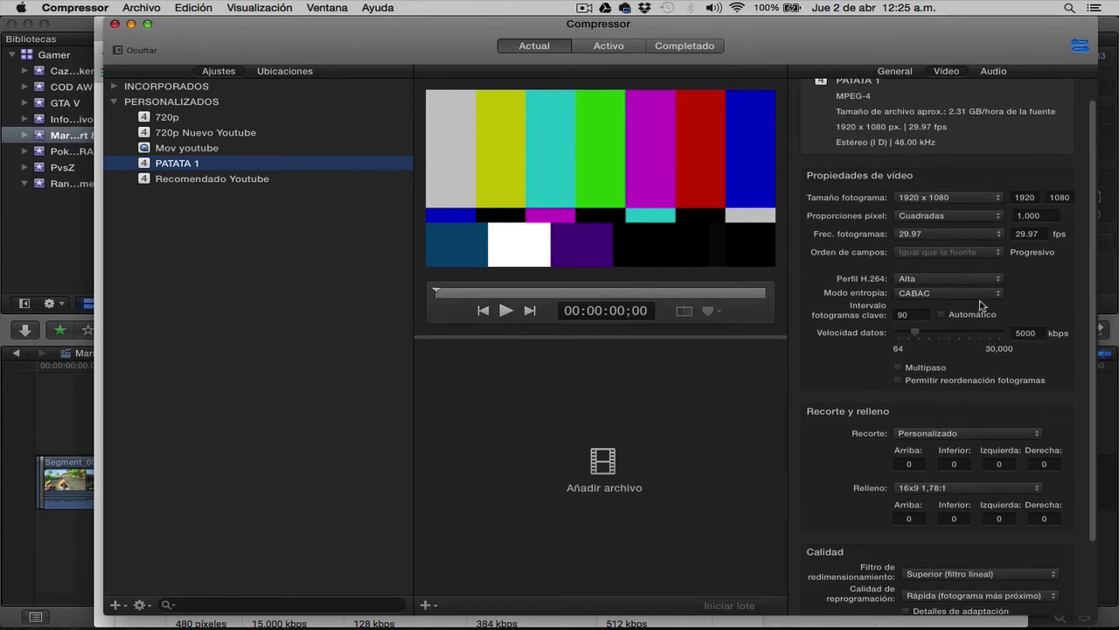
{"action": "scroll", "coordinate": [981, 304], "scroll_direction": "down", "scroll_amount": 1}
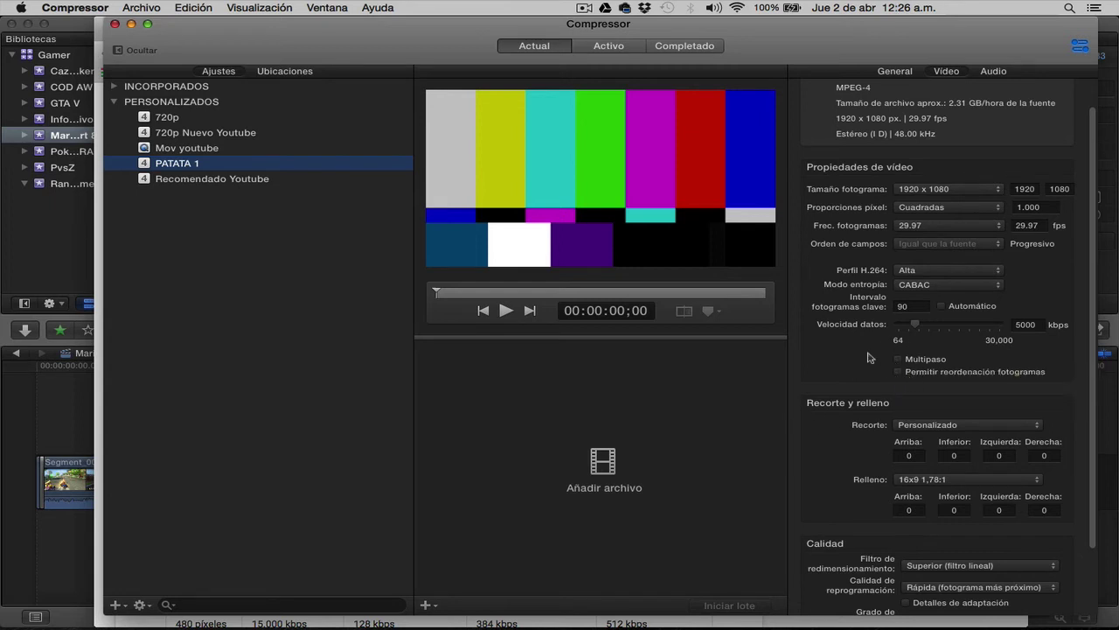
Review PATATA 1's video and audio settings, then switch to the Mario Kart 3 project in Final Cut Pro
{"action": "scroll", "coordinate": [870, 357], "scroll_direction": "down", "scroll_amount": 1}
{"action": "scroll", "coordinate": [870, 357], "scroll_direction": "down", "scroll_amount": 3}
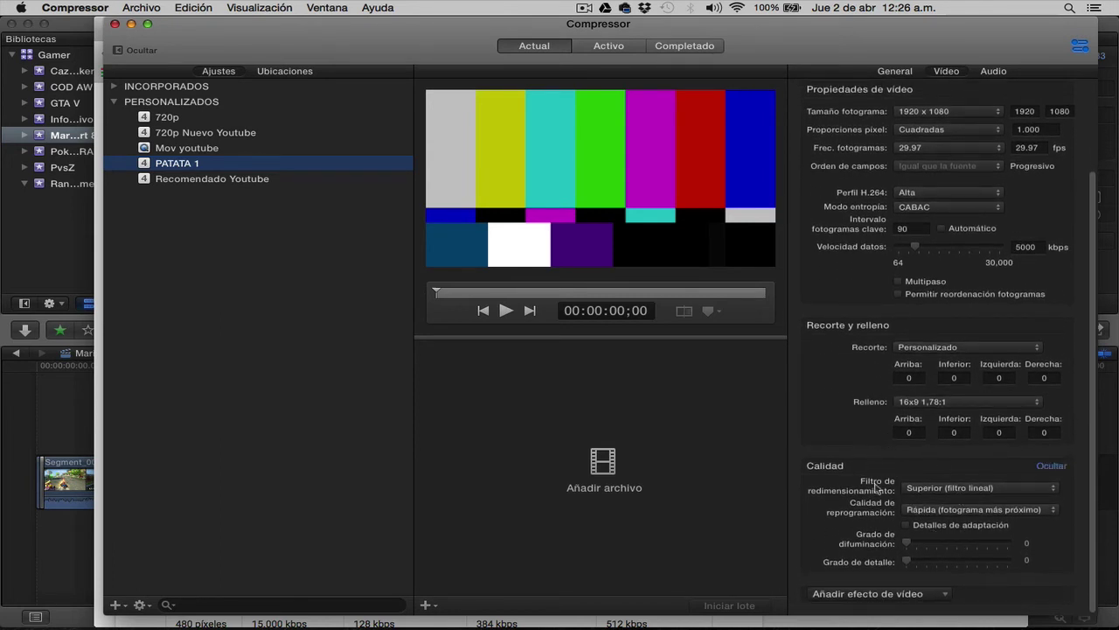
{"action": "scroll", "coordinate": [918, 461], "scroll_direction": "up", "scroll_amount": 5}
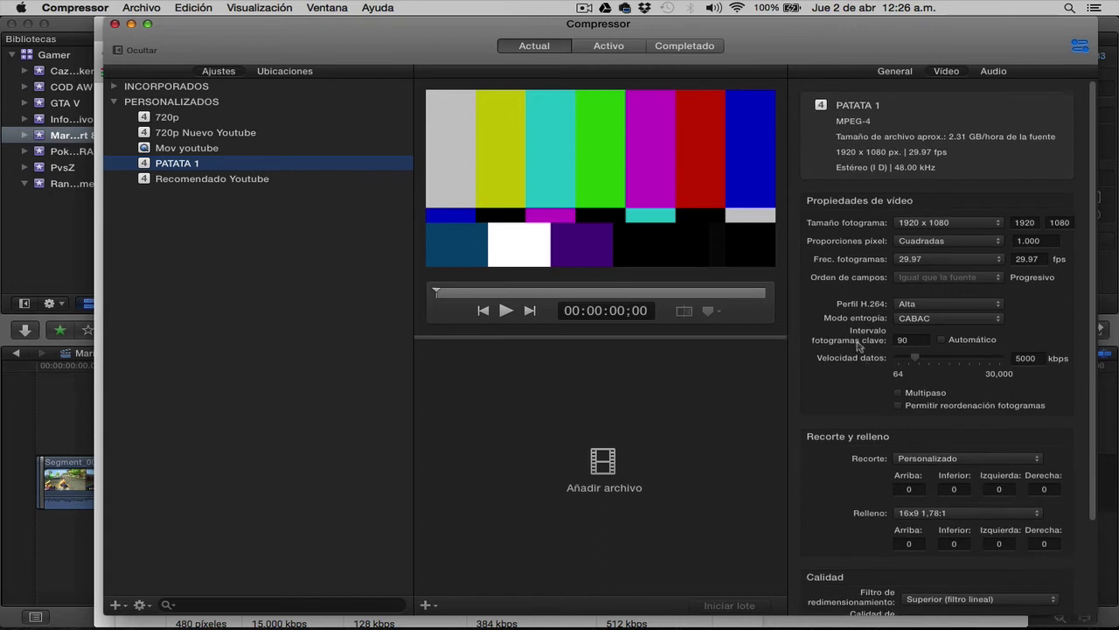
{"action": "left_click", "coordinate": [994, 75]}
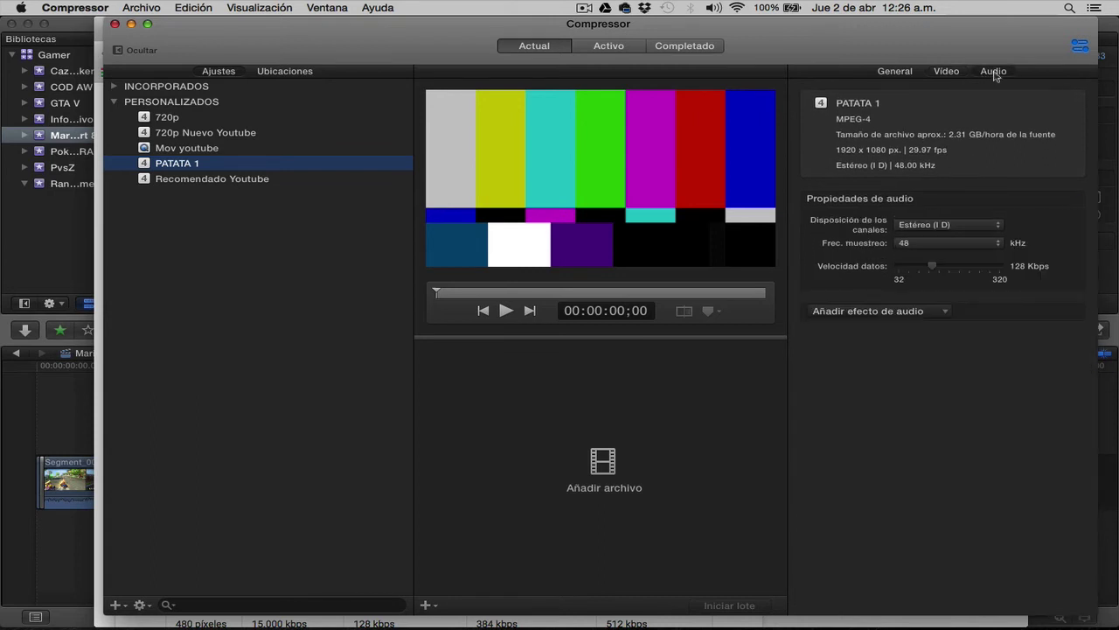
{"action": "left_click", "coordinate": [941, 78]}
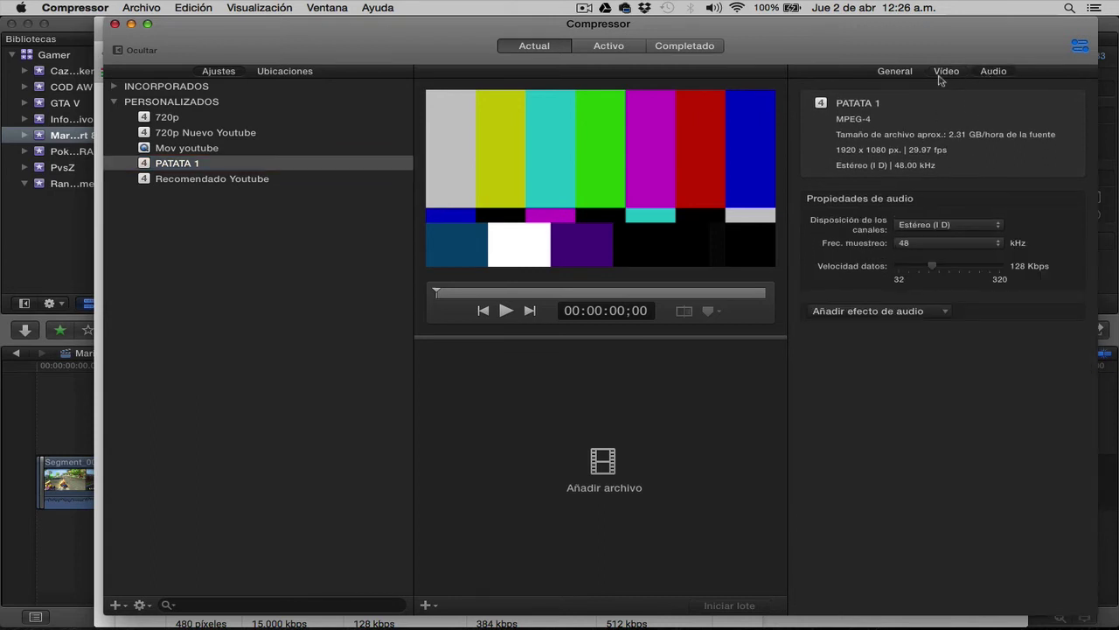
{"action": "left_click", "coordinate": [944, 75]}
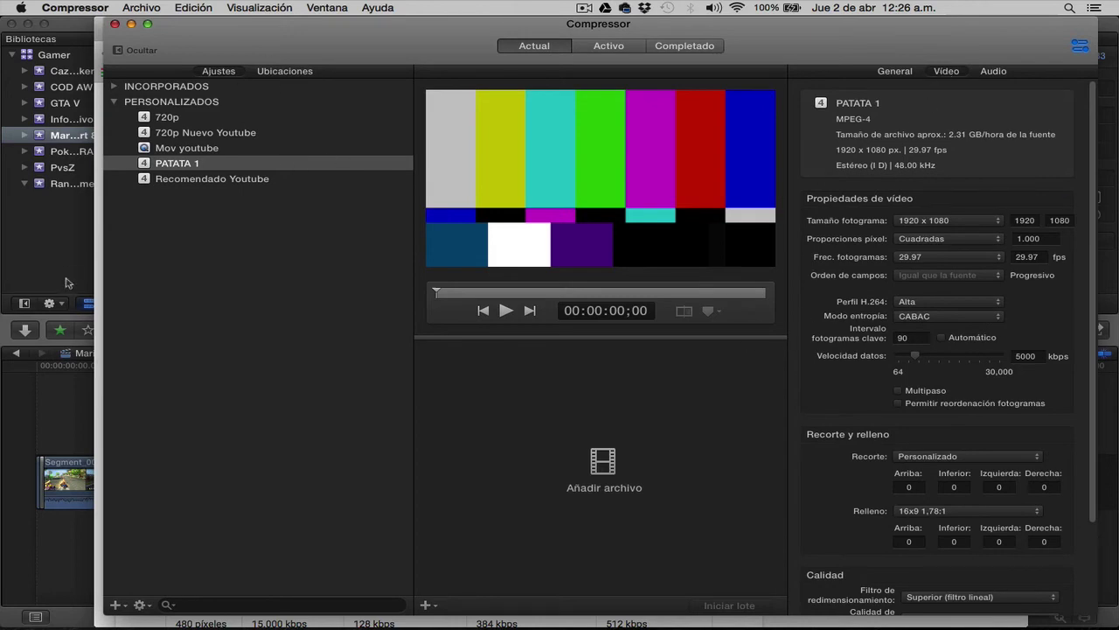
{"action": "left_click", "coordinate": [64, 267]}
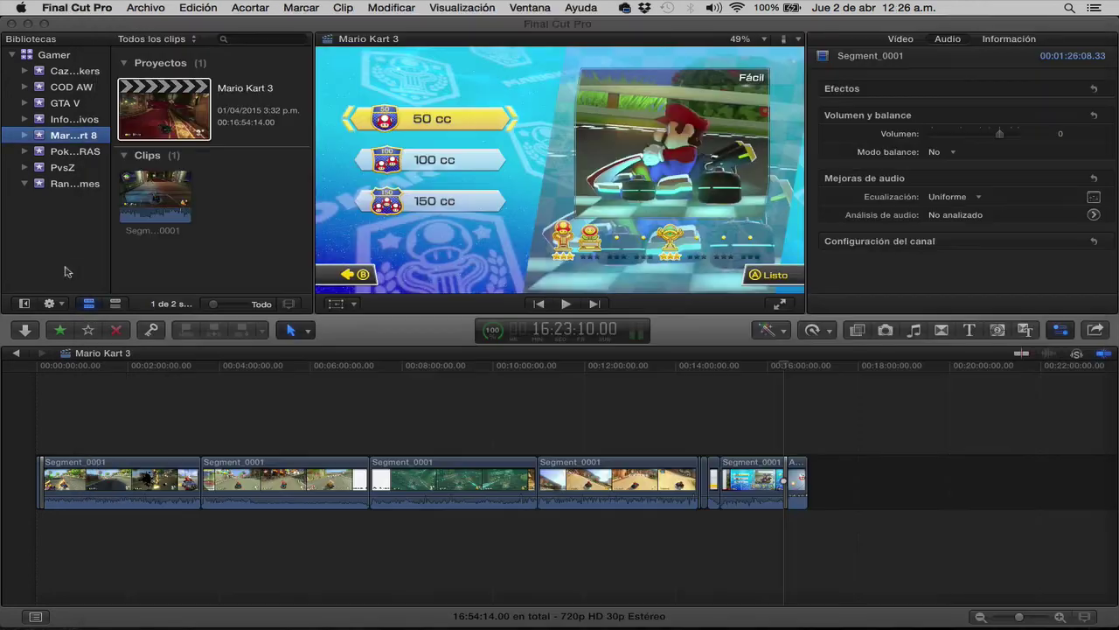
Begin adding a share destination of the Ajustes de Compressor type
{"action": "left_click", "coordinate": [1100, 331]}
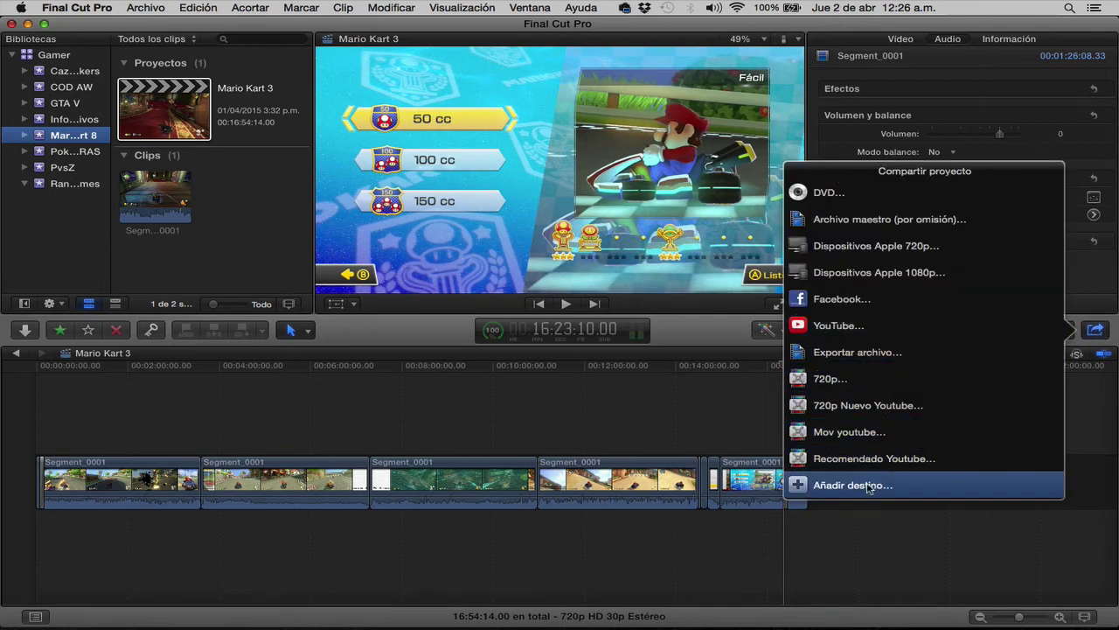
{"action": "left_click", "coordinate": [868, 486]}
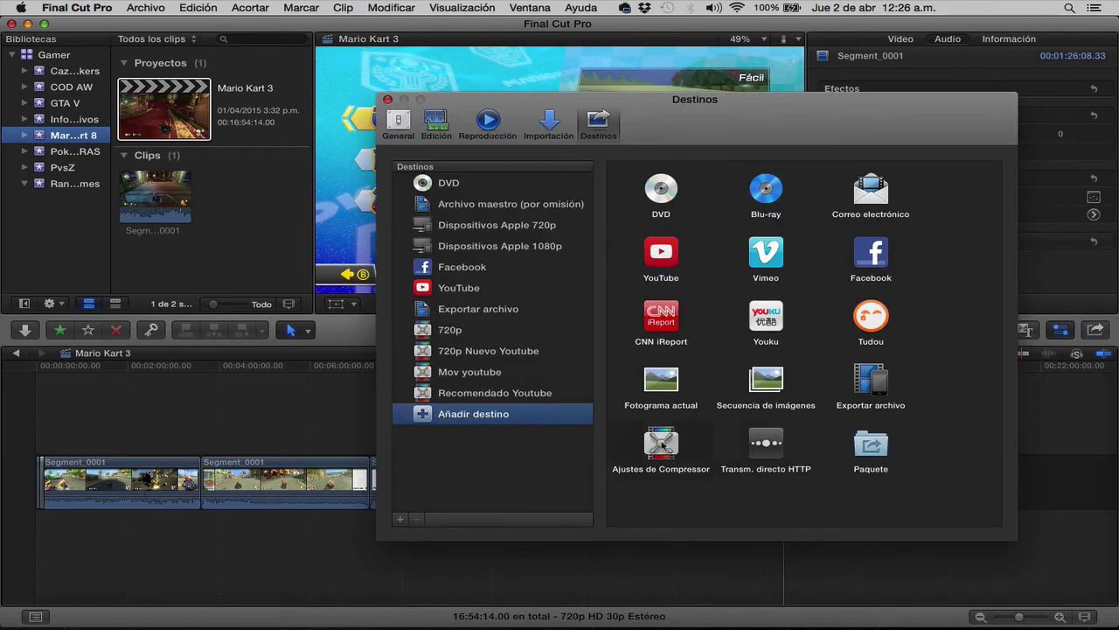
{"action": "left_click", "coordinate": [645, 463]}
{"action": "left_click", "coordinate": [661, 446]}
{"action": "double_click", "coordinate": [661, 449]}
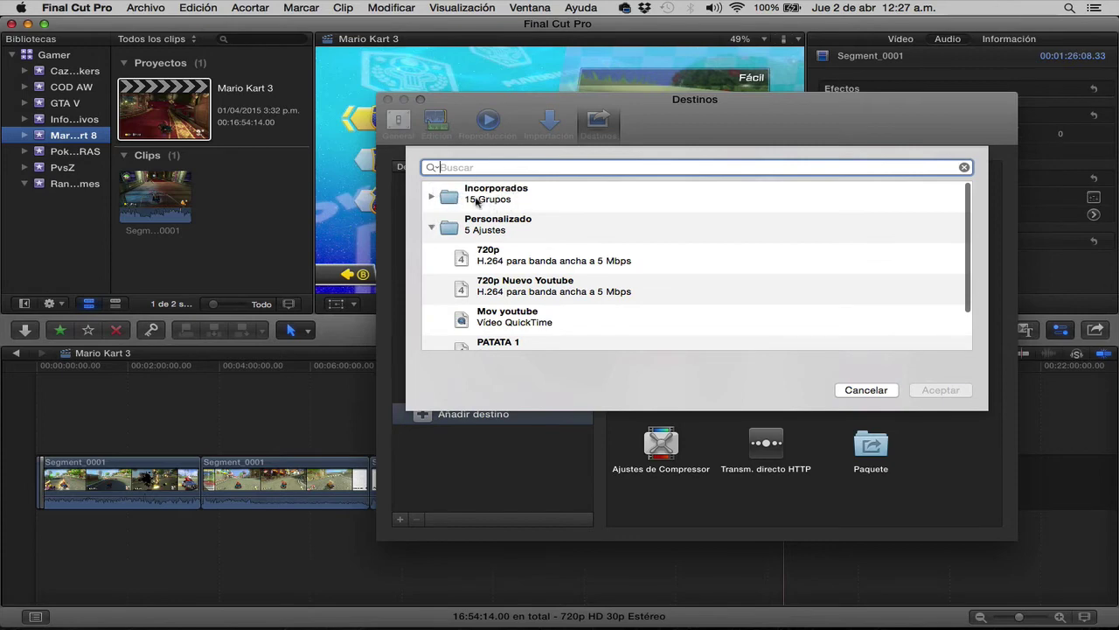
Select PATATA 1 under Personalizado, accept it, and close the Destinos window
{"action": "scroll", "coordinate": [525, 260], "scroll_direction": "down", "scroll_amount": 3}
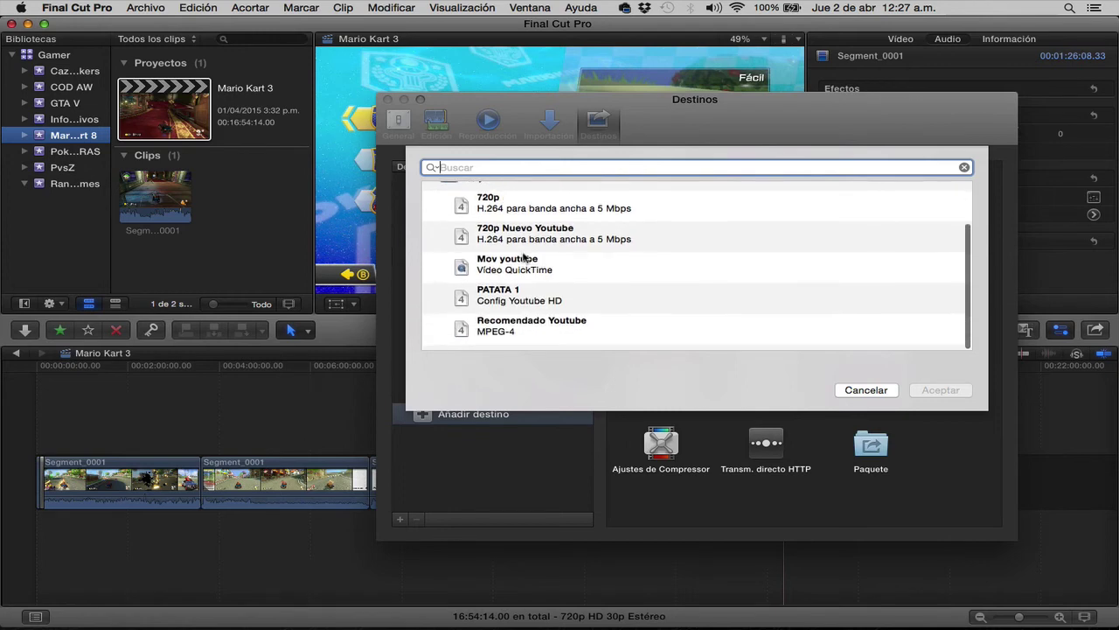
{"action": "scroll", "coordinate": [525, 258], "scroll_direction": "up", "scroll_amount": 2}
{"action": "scroll", "coordinate": [533, 255], "scroll_direction": "down", "scroll_amount": 1}
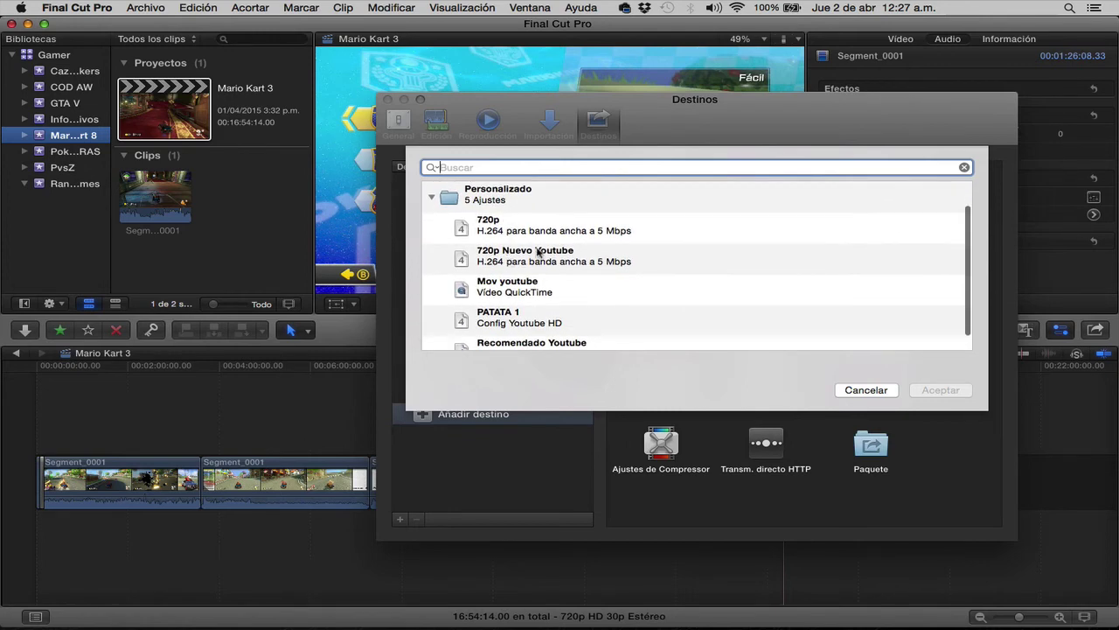
{"action": "scroll", "coordinate": [539, 252], "scroll_direction": "down", "scroll_amount": 1}
{"action": "left_click", "coordinate": [541, 308]}
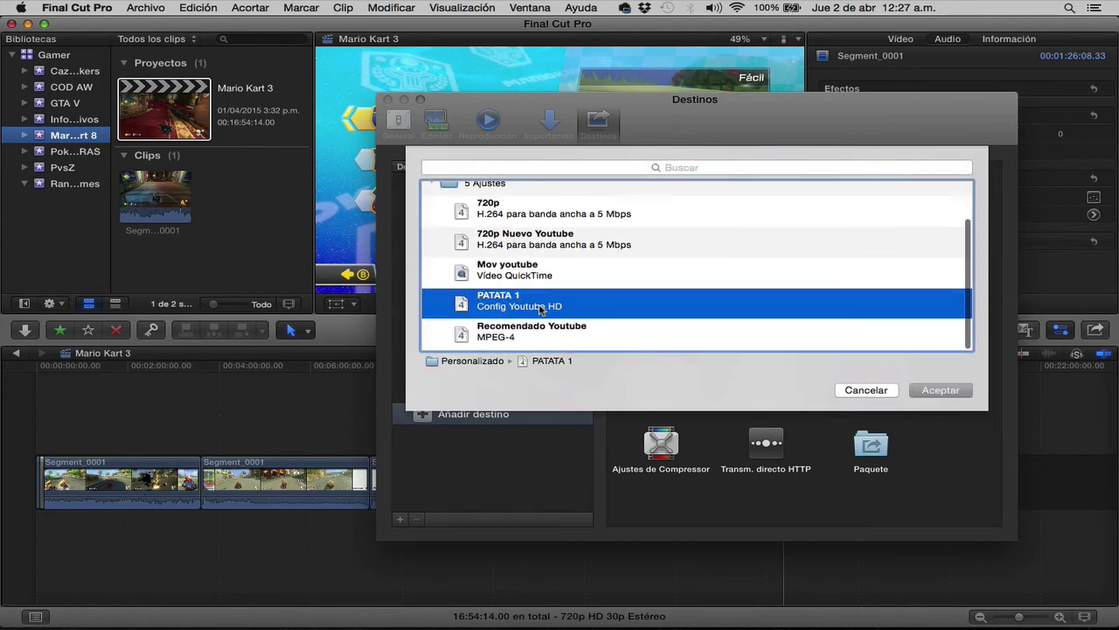
{"action": "left_click", "coordinate": [929, 393]}
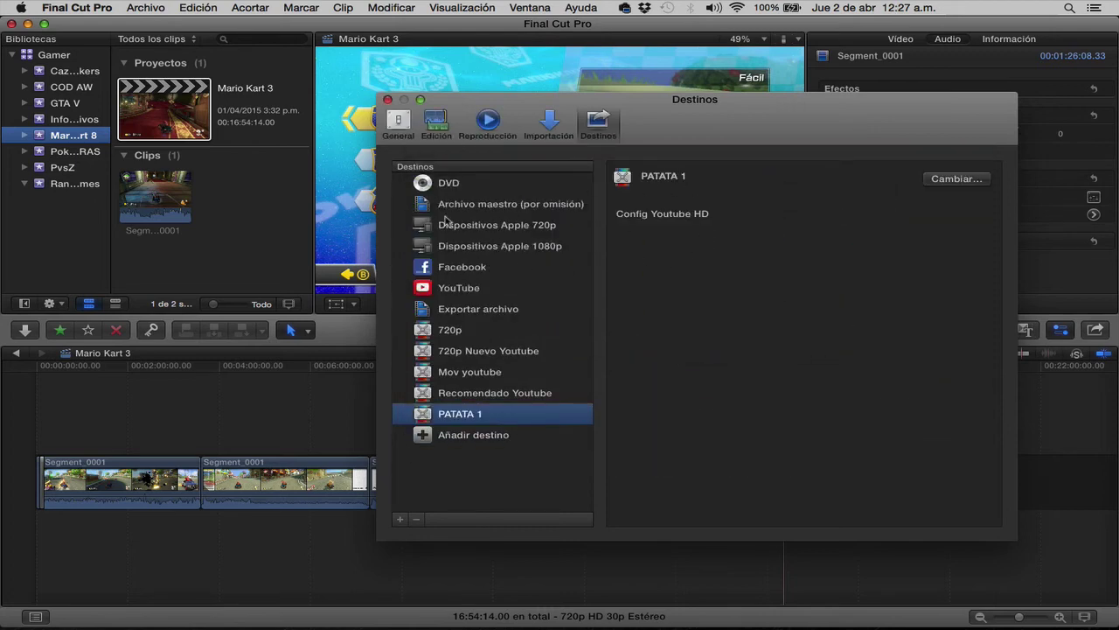
{"action": "left_click", "coordinate": [388, 101]}
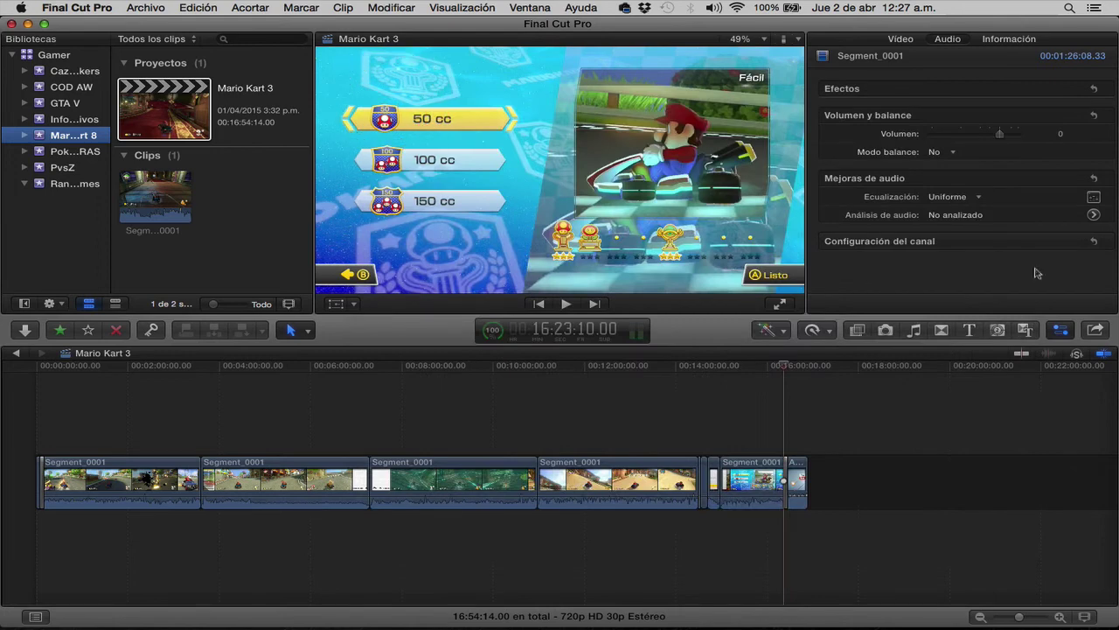
Preview the PATATA 1 share of Mario Kart 3, cancel it, and move the playhead to the timeline end
{"action": "left_click", "coordinate": [1096, 331]}
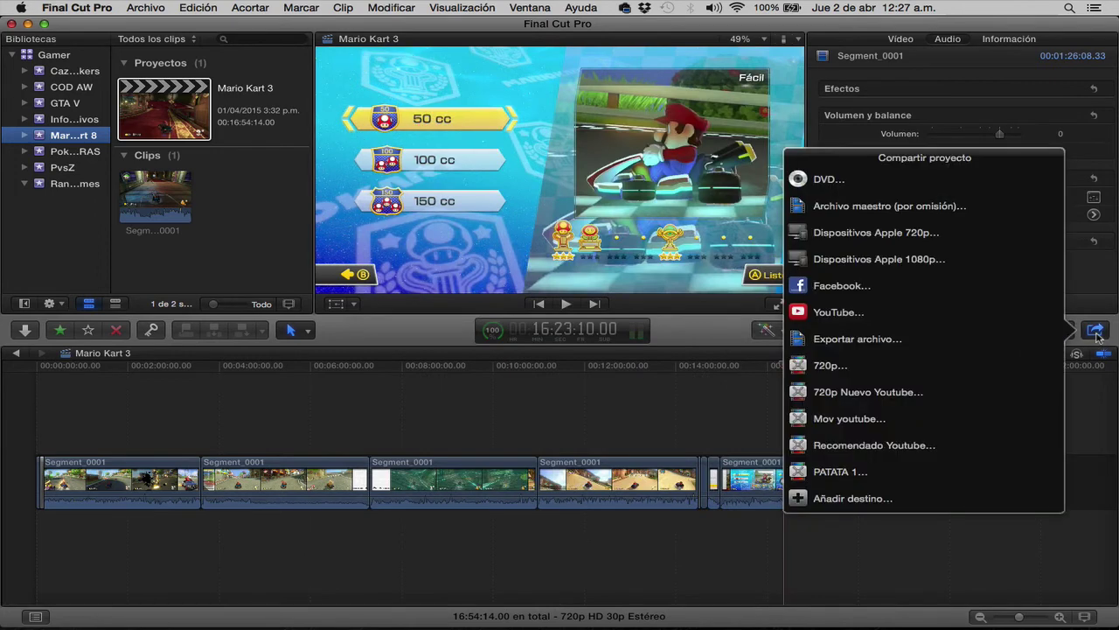
{"action": "left_click", "coordinate": [837, 472]}
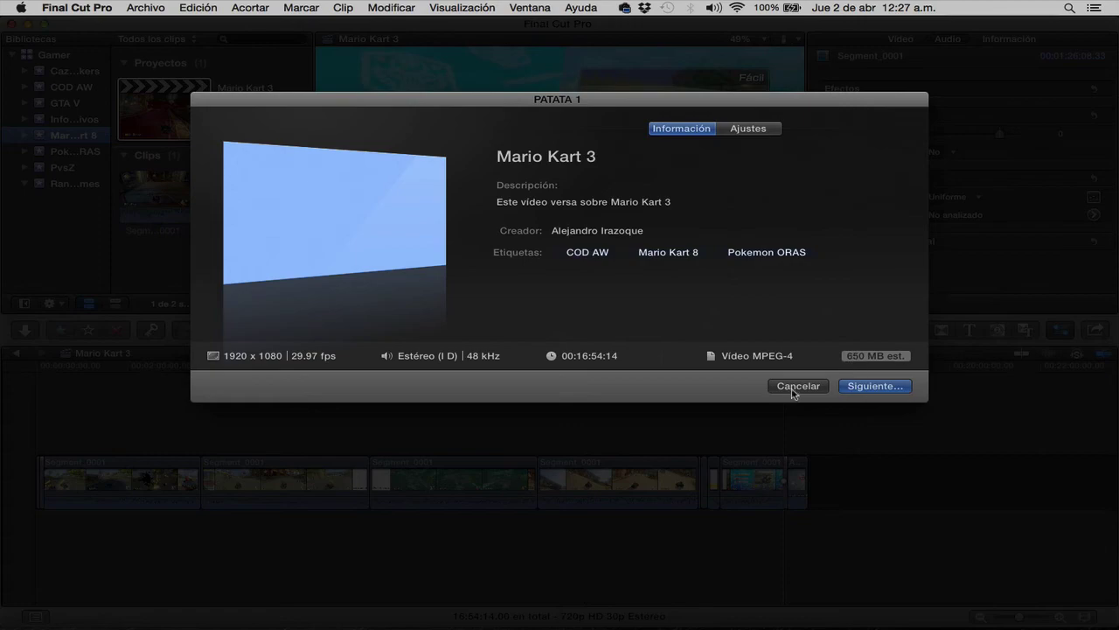
{"action": "left_click", "coordinate": [800, 386]}
{"action": "left_click", "coordinate": [810, 428]}
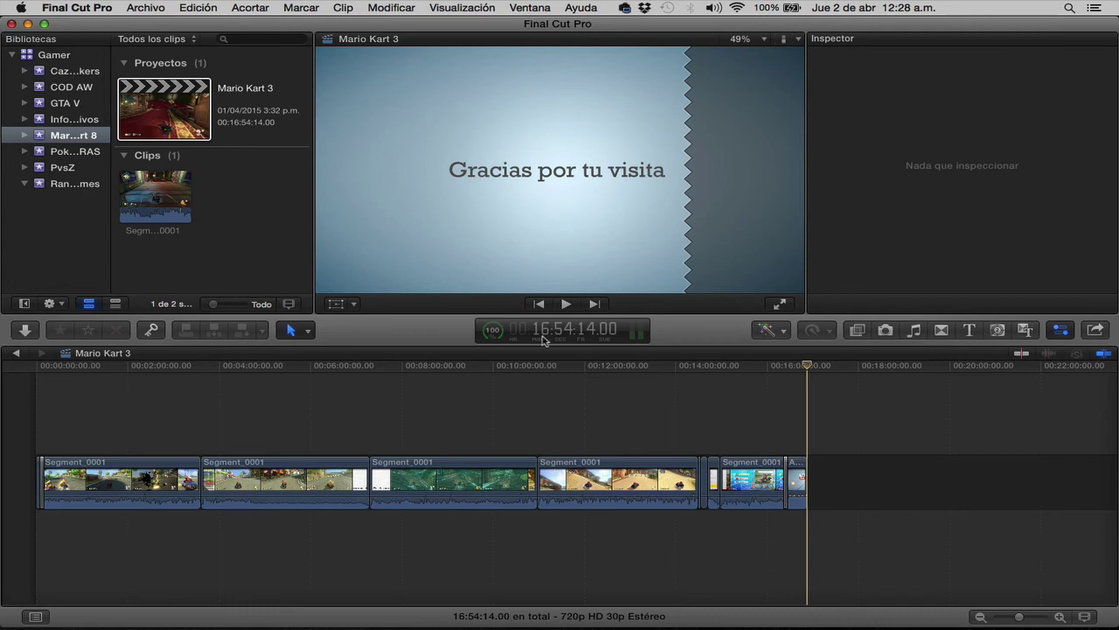
{"action": "left_click", "coordinate": [1095, 330]}
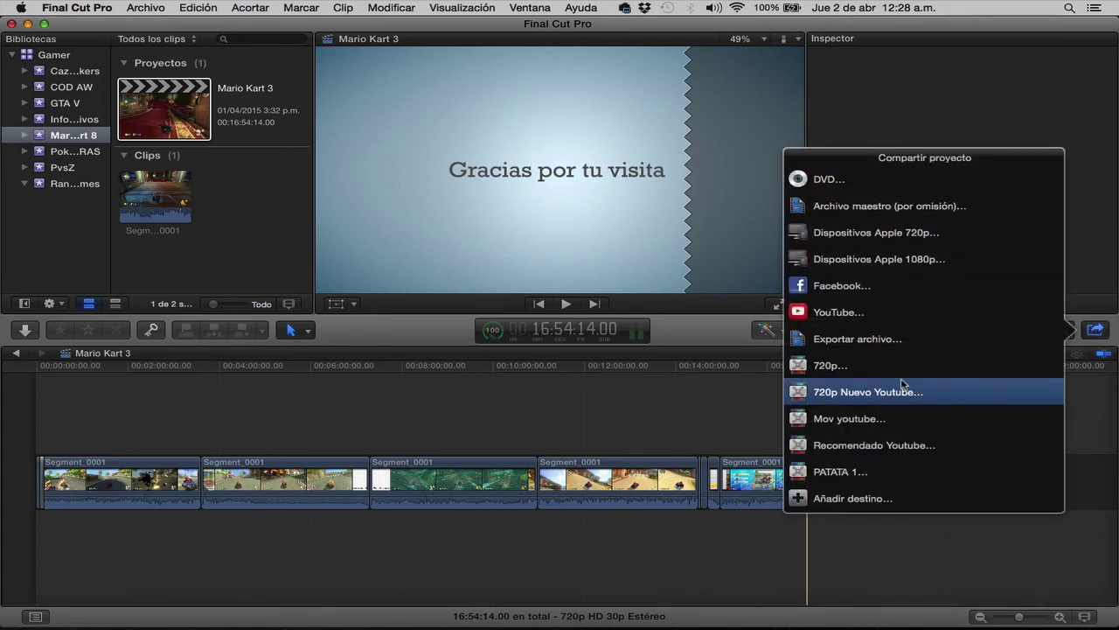
{"action": "left_click", "coordinate": [915, 478]}
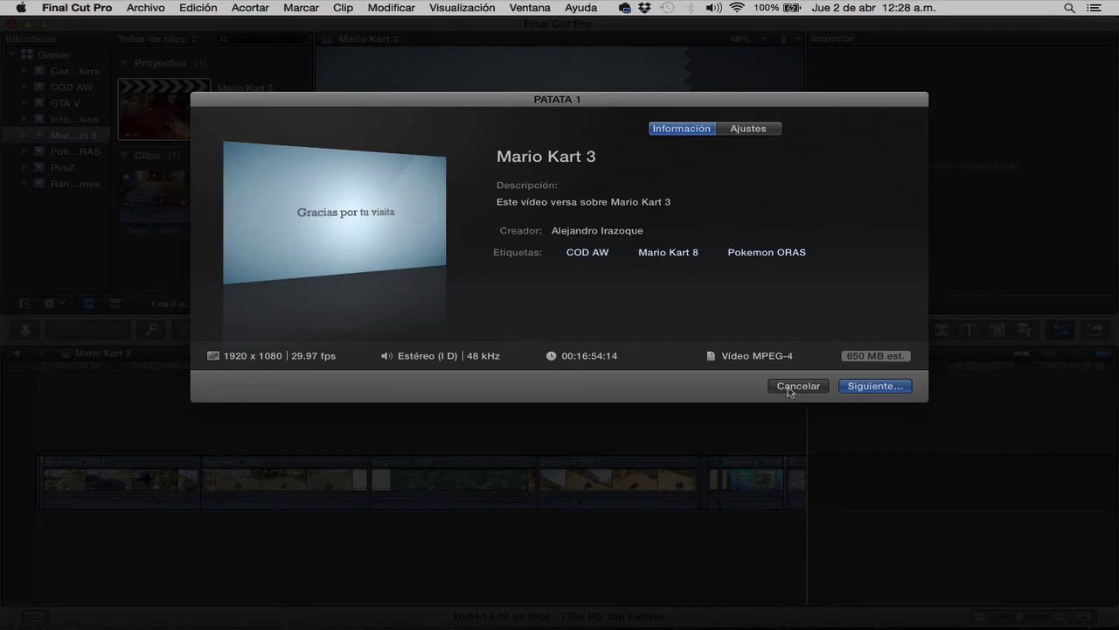
{"action": "left_click", "coordinate": [790, 386]}
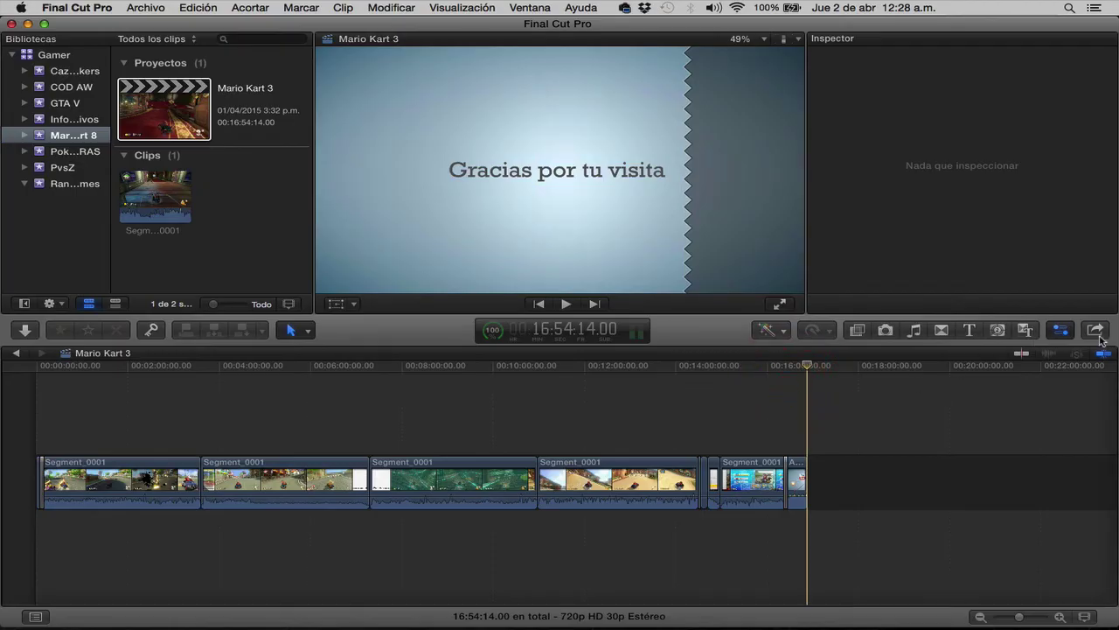
{"action": "left_click", "coordinate": [1099, 335]}
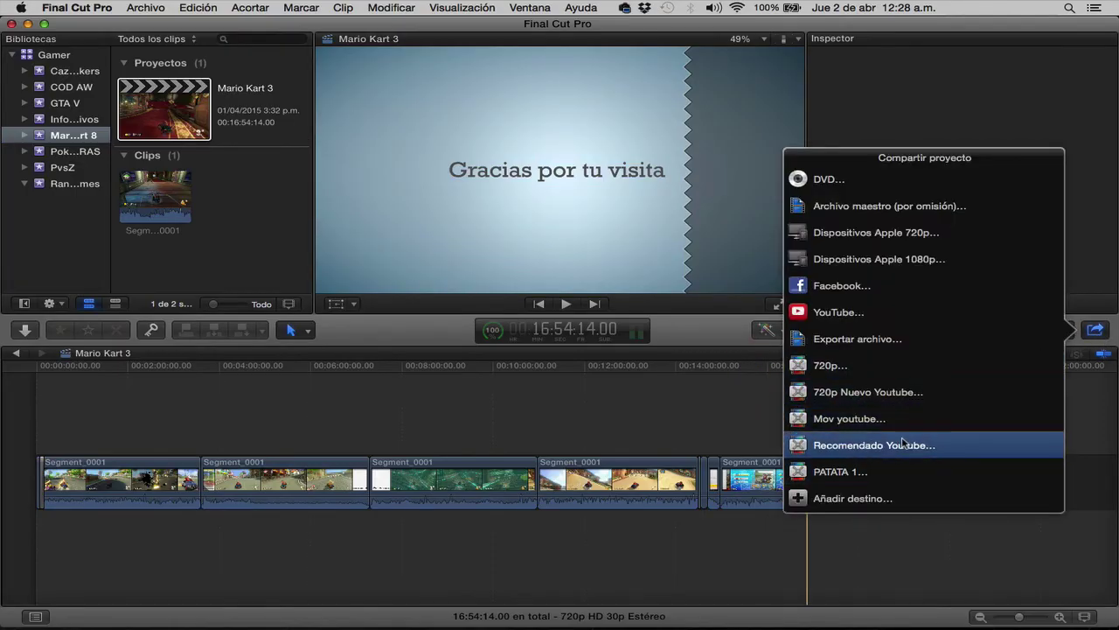
{"action": "left_click", "coordinate": [905, 443]}
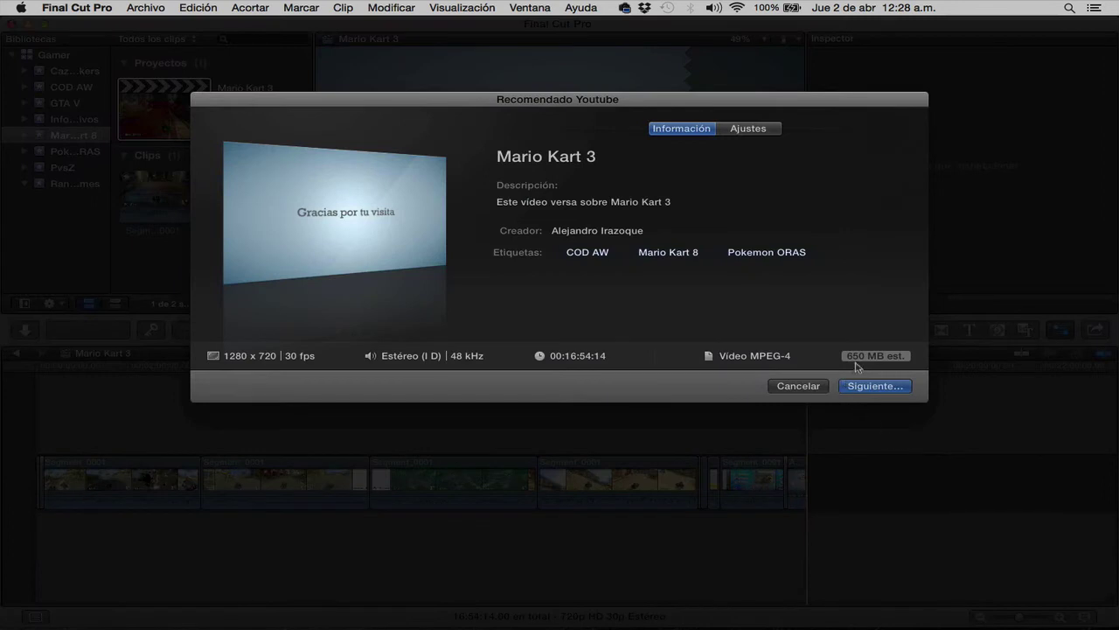
{"action": "mouse_move", "coordinate": [859, 365]}
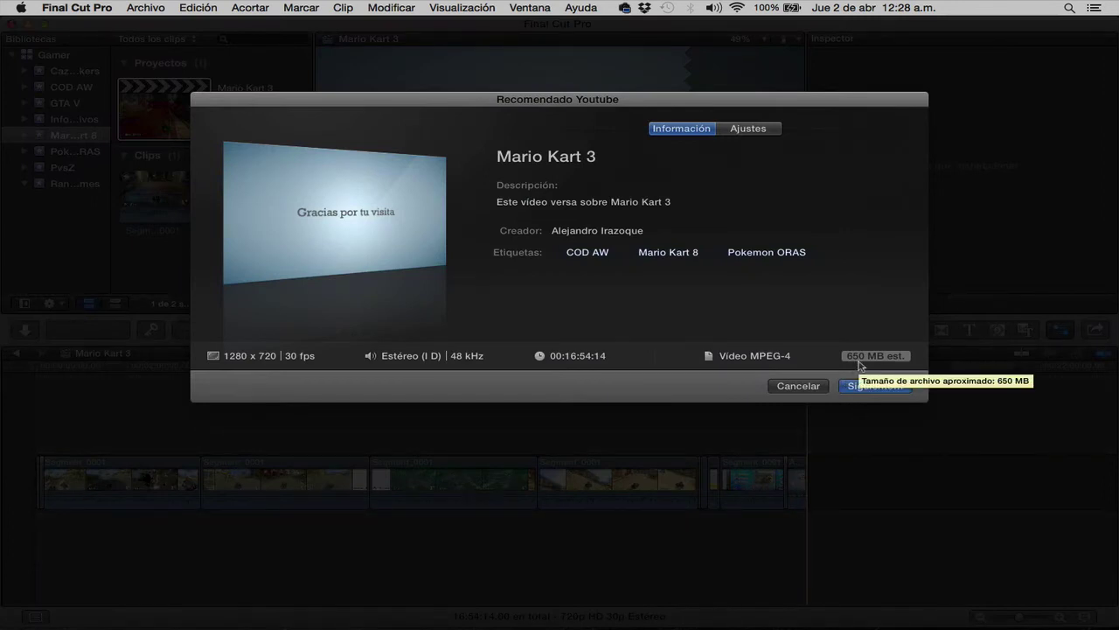
{"action": "left_click", "coordinate": [817, 387]}
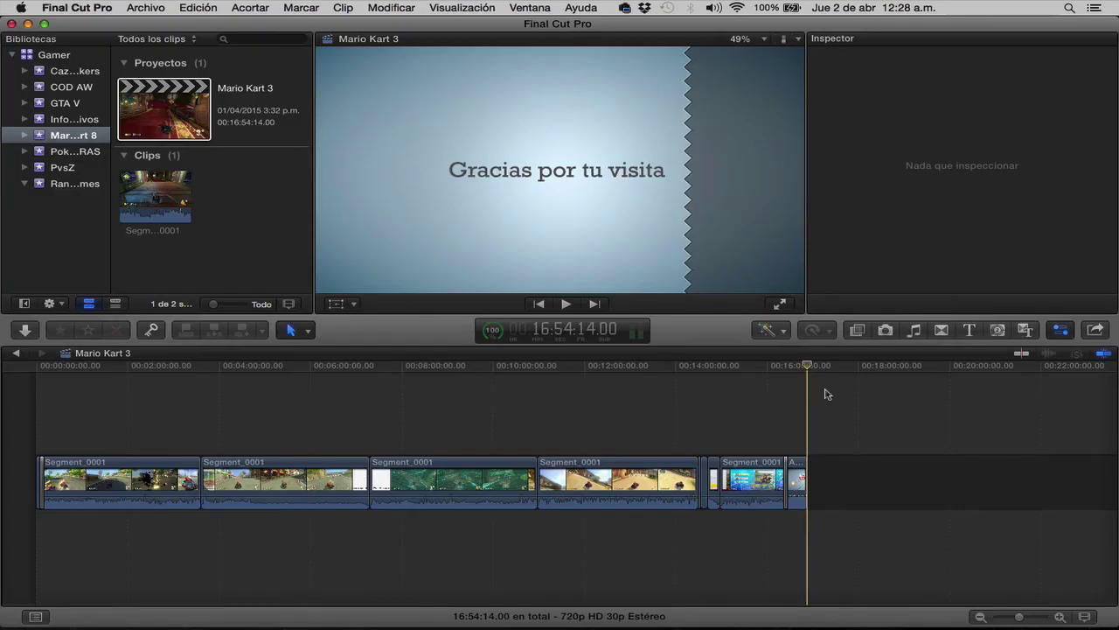
Export Mario Kart 3 using the Recomendado Youtube share destination
{"action": "left_click", "coordinate": [1094, 330]}
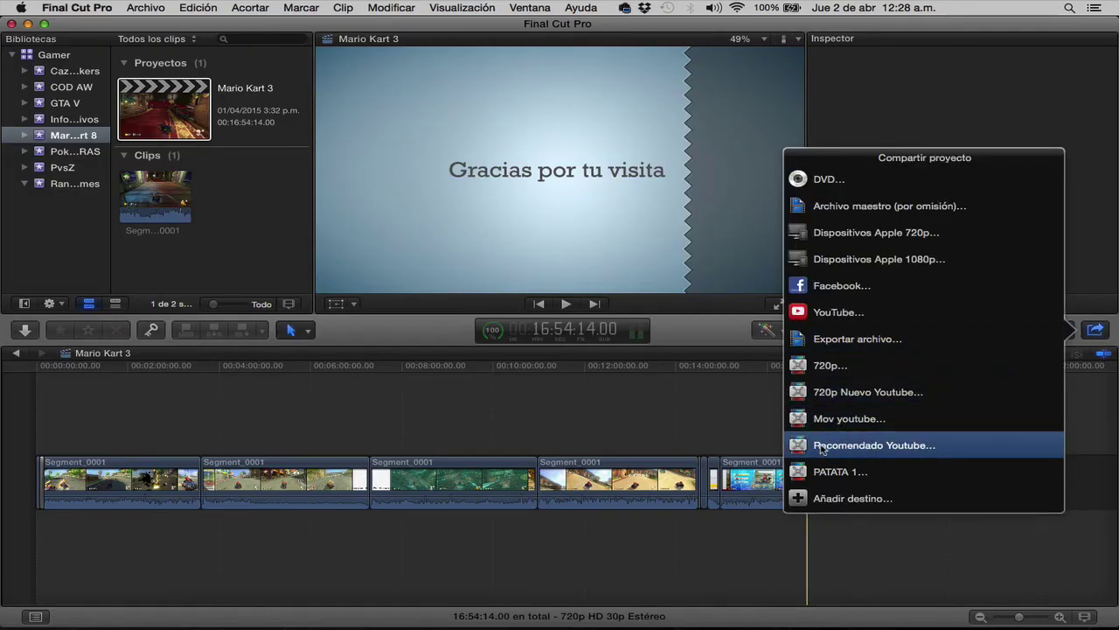
{"action": "left_click", "coordinate": [847, 447]}
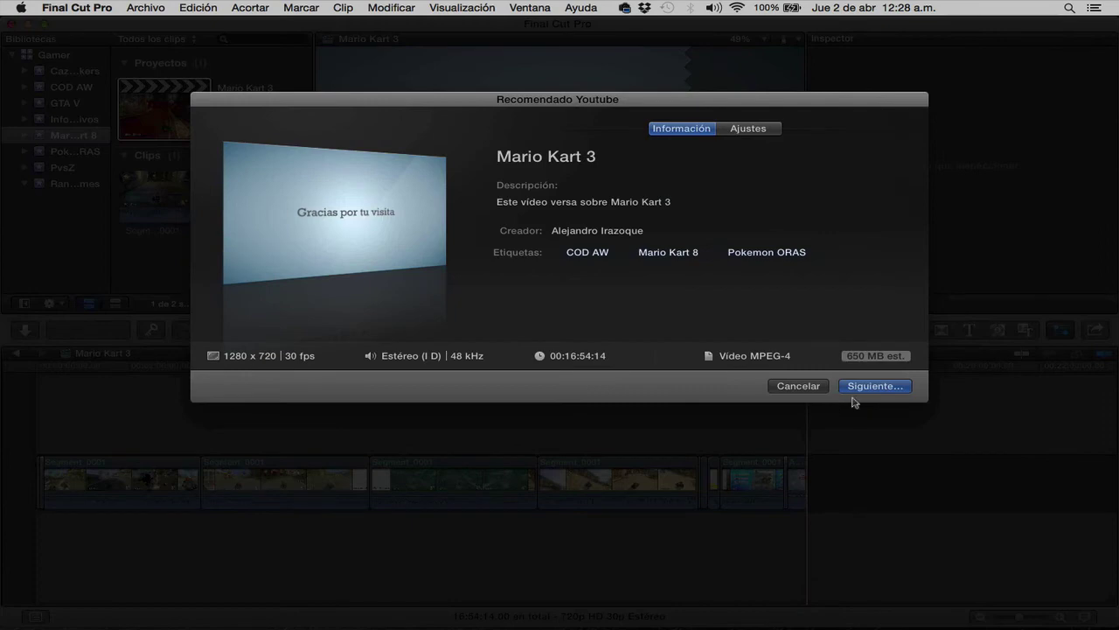
{"action": "left_click", "coordinate": [870, 390]}
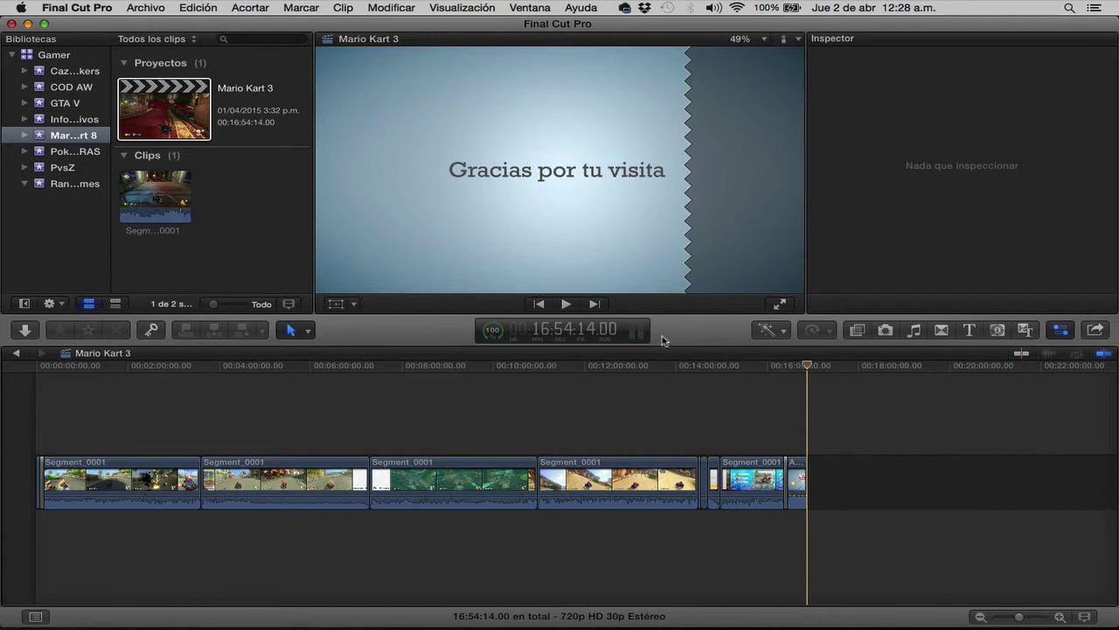
Show Final Cut Pro's background tasks and expand the Compartir job's progress details
{"action": "left_click", "coordinate": [493, 334]}
{"action": "left_click", "coordinate": [493, 333]}
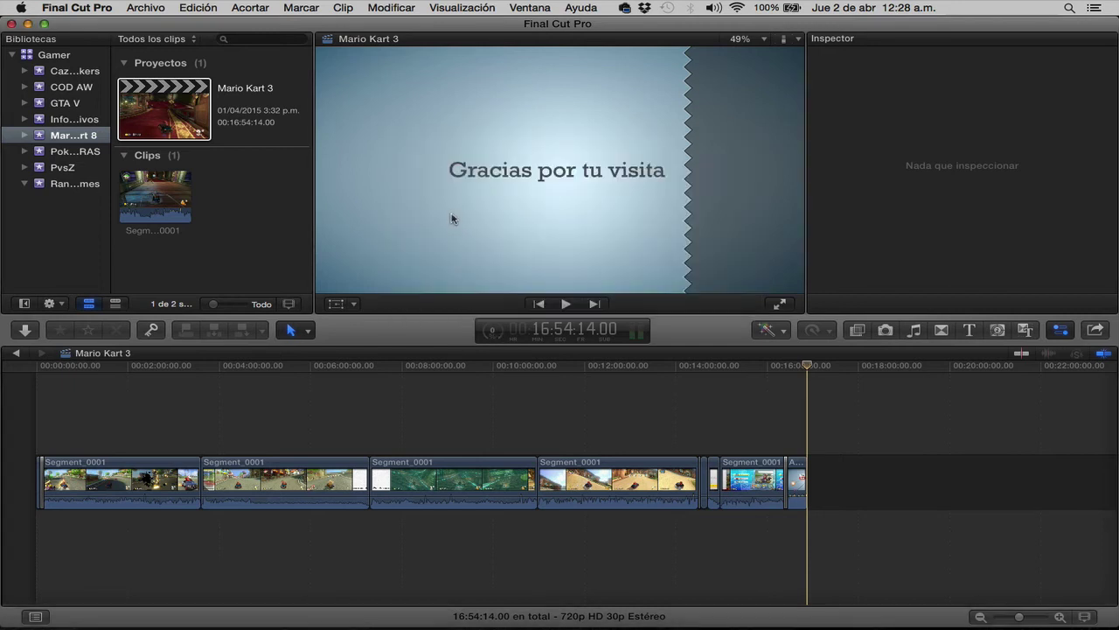
{"action": "left_click", "coordinate": [493, 338]}
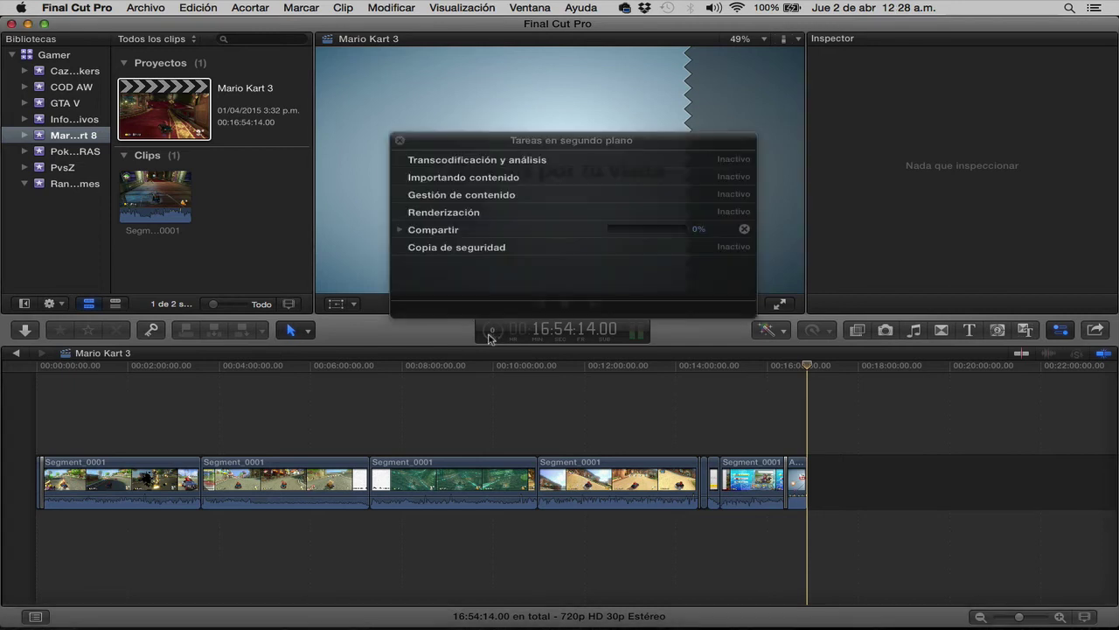
{"action": "left_click", "coordinate": [399, 230]}
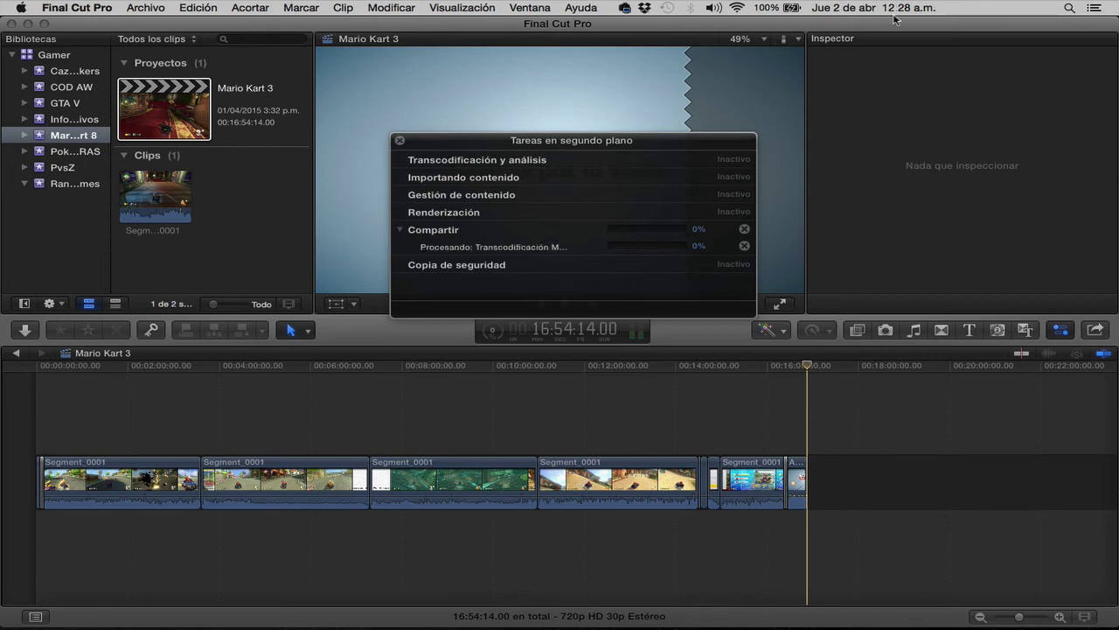
{"action": "key", "text": "super+Tab"}
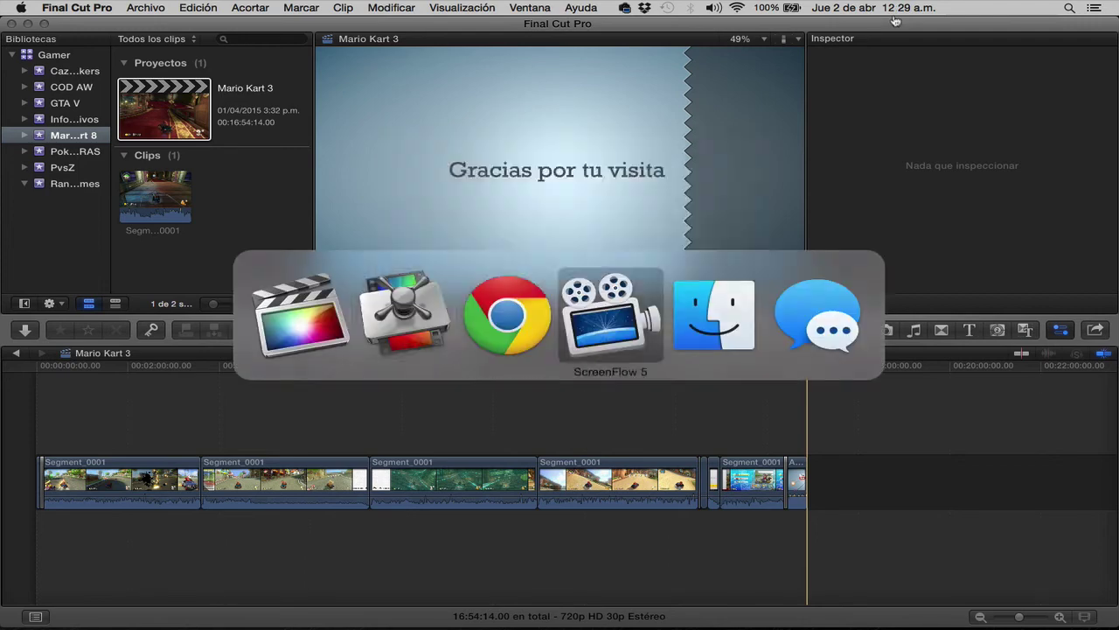
Wait for the Recomendado Youtube export to finish, then dismiss the 'Compartido correctamente' notice
{"action": "key", "text": "super+Tab"}
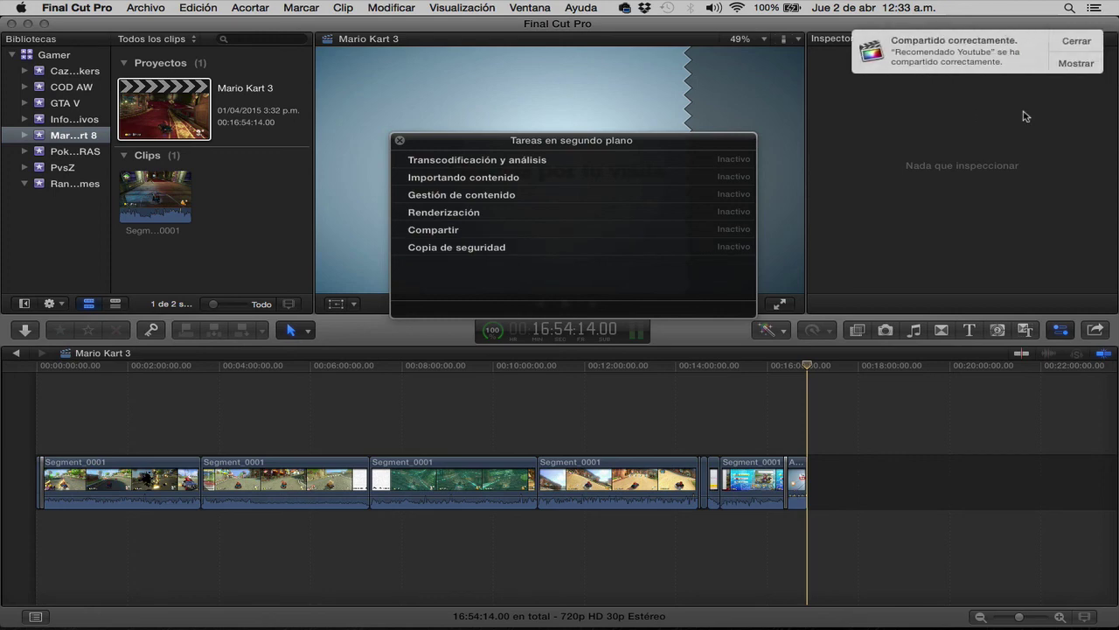
{"action": "left_click", "coordinate": [1075, 61]}
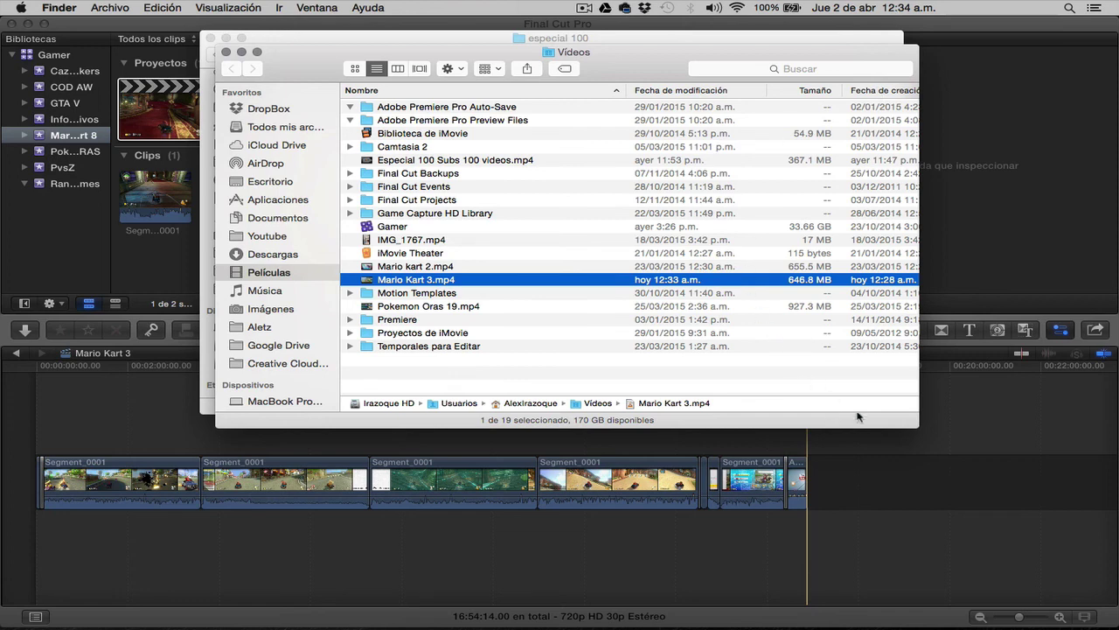
Bring Final Cut Pro back in front, with its background tasks all inactive
{"action": "left_click", "coordinate": [839, 466]}
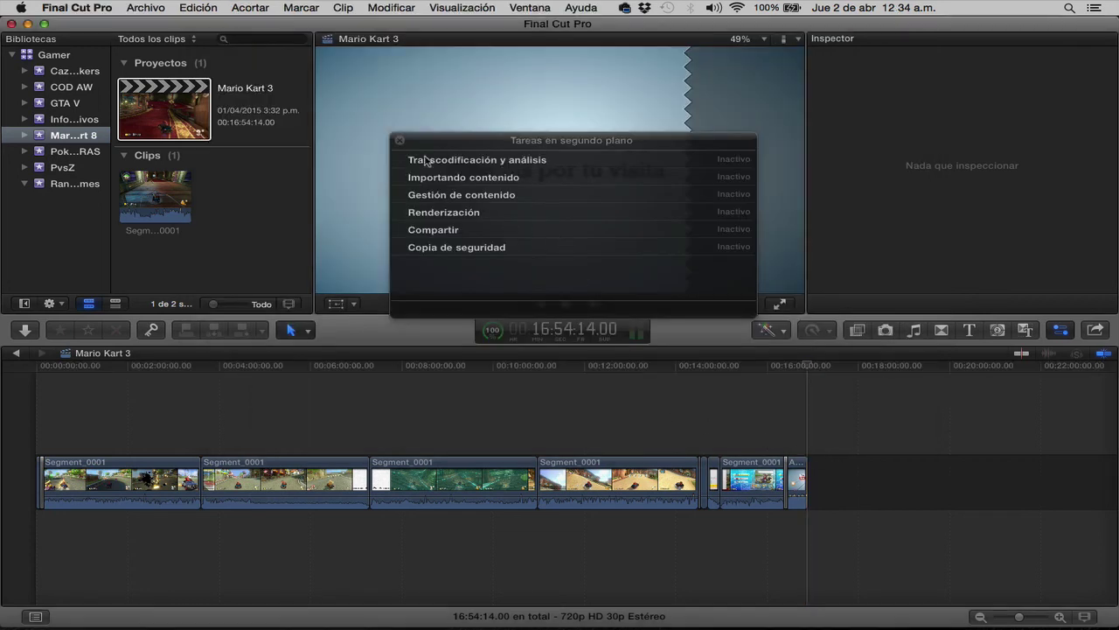
Close the background tasks window, play Mario Kart 3.mp4 in VLC from Finder, and lower the volume
{"action": "left_click", "coordinate": [399, 139]}
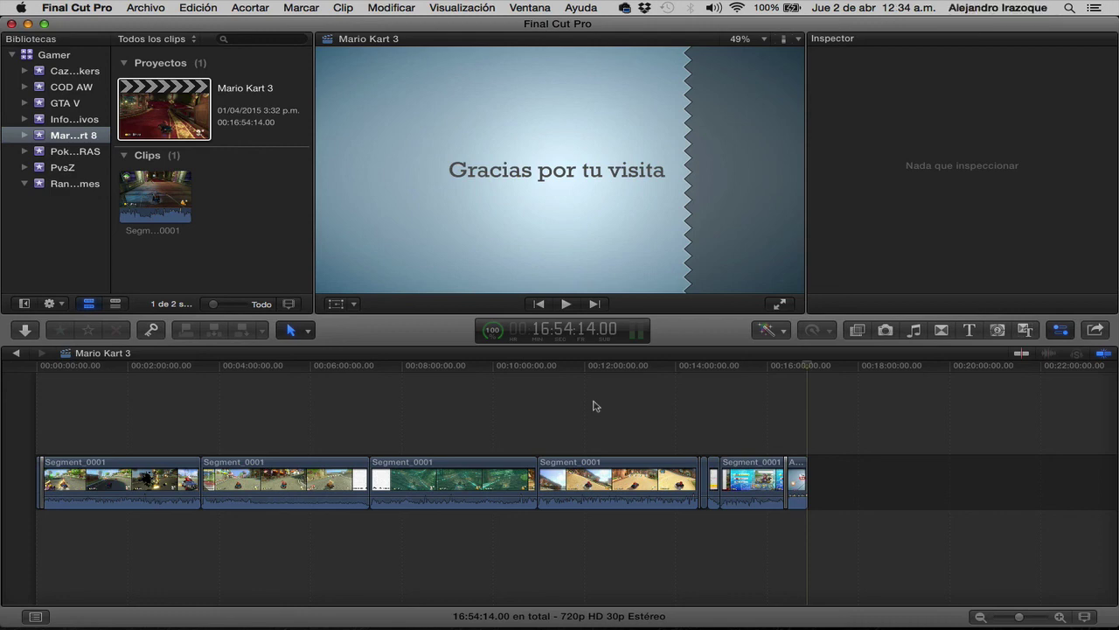
{"action": "key", "text": "cmd+Tab"}
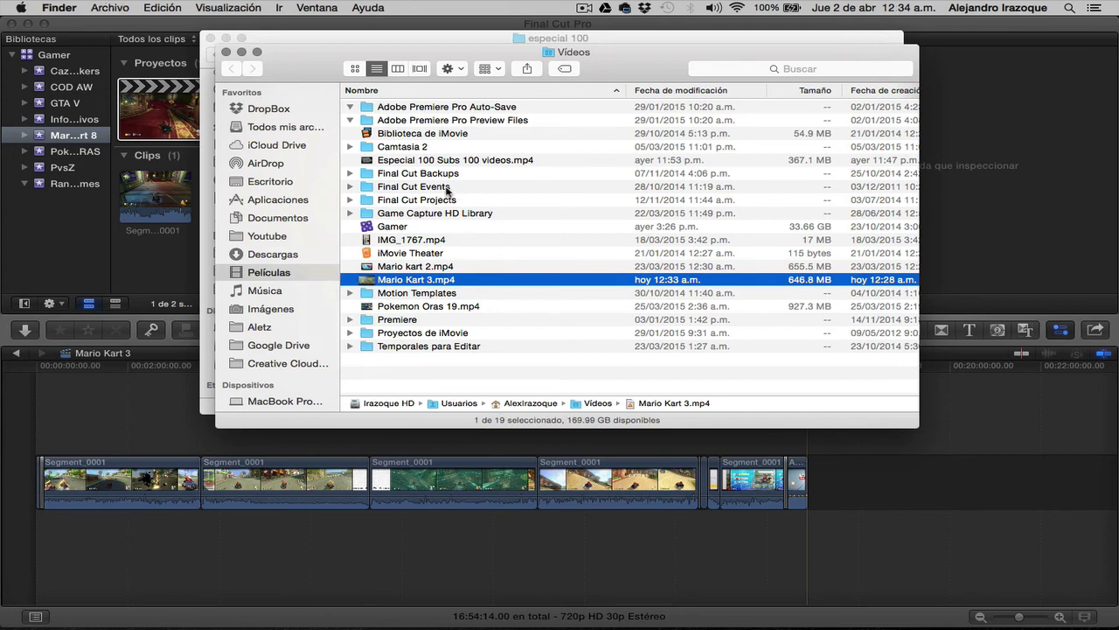
{"action": "key", "text": "super+Tab"}
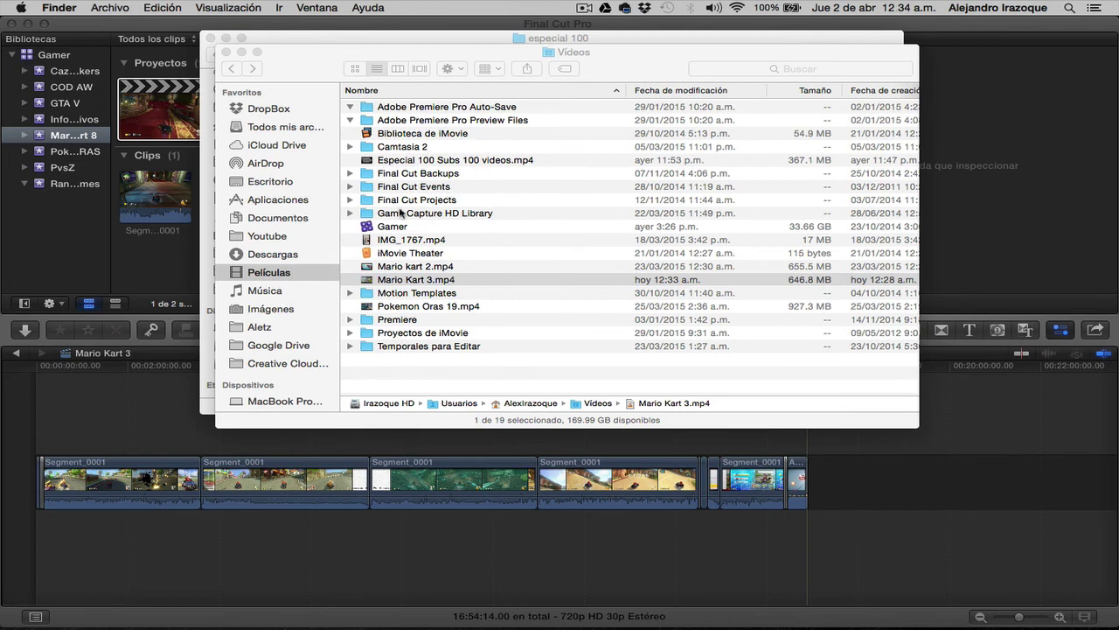
{"action": "key", "text": "XF86AudioMute"}
{"action": "key", "text": "XF86AudioMute"}
{"action": "key", "text": "XF86AudioLowerVolume"}
{"action": "key", "text": "XF86AudioLowerVolume"}
{"action": "key", "text": "XF86AudioLowerVolume"}
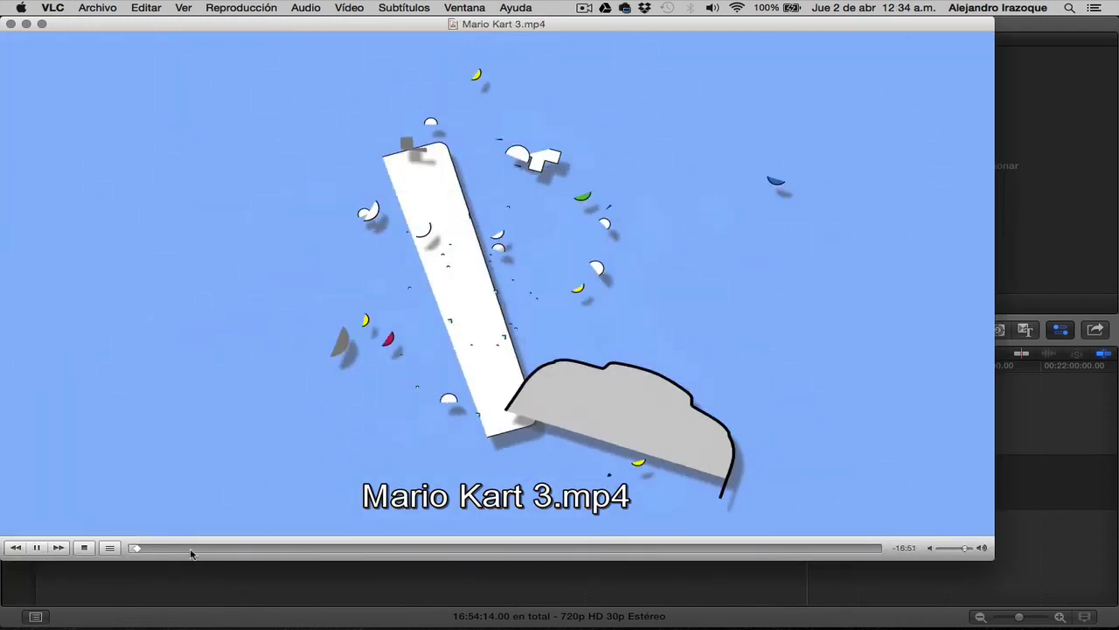
Skip ahead to the gameplay and town sections, then quit VLC and close the Finder windows
{"action": "left_click", "coordinate": [235, 549]}
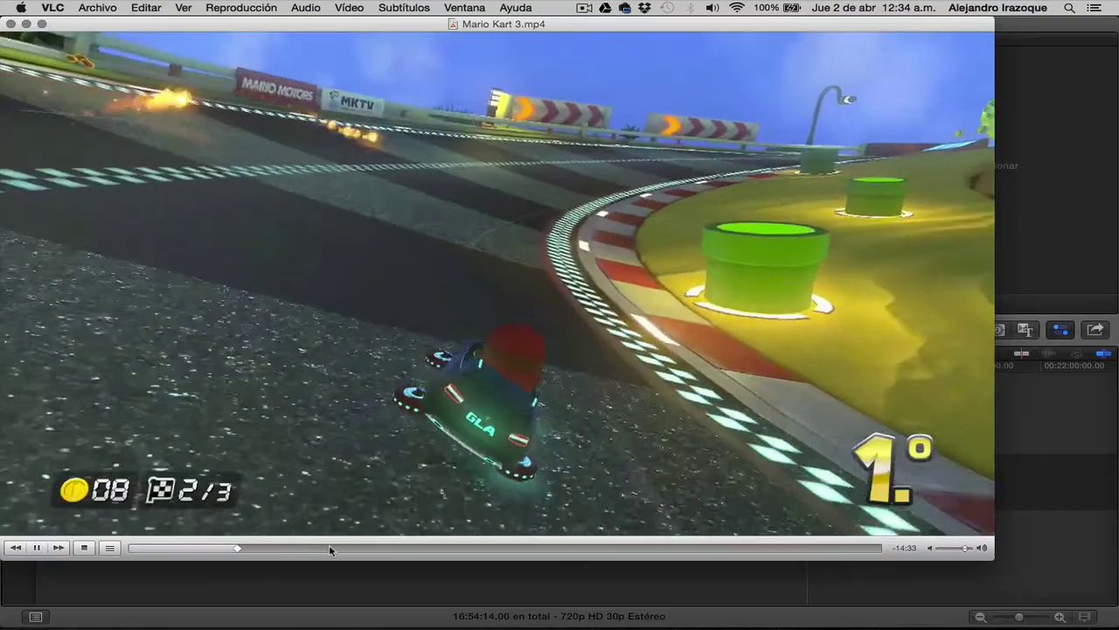
{"action": "left_click", "coordinate": [341, 549]}
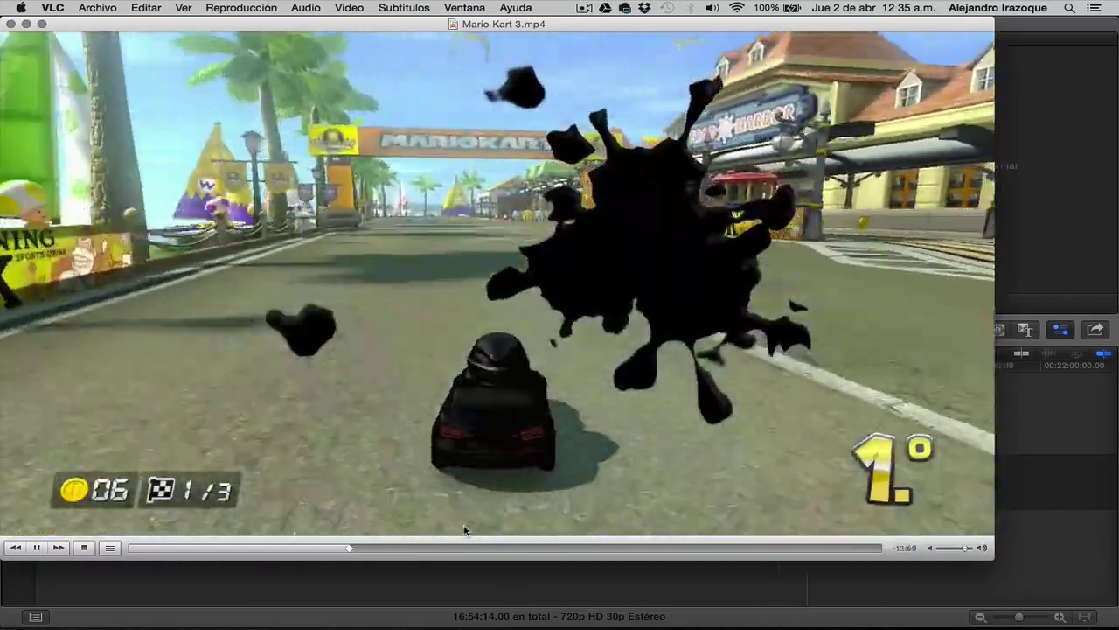
{"action": "key", "text": "super+q"}
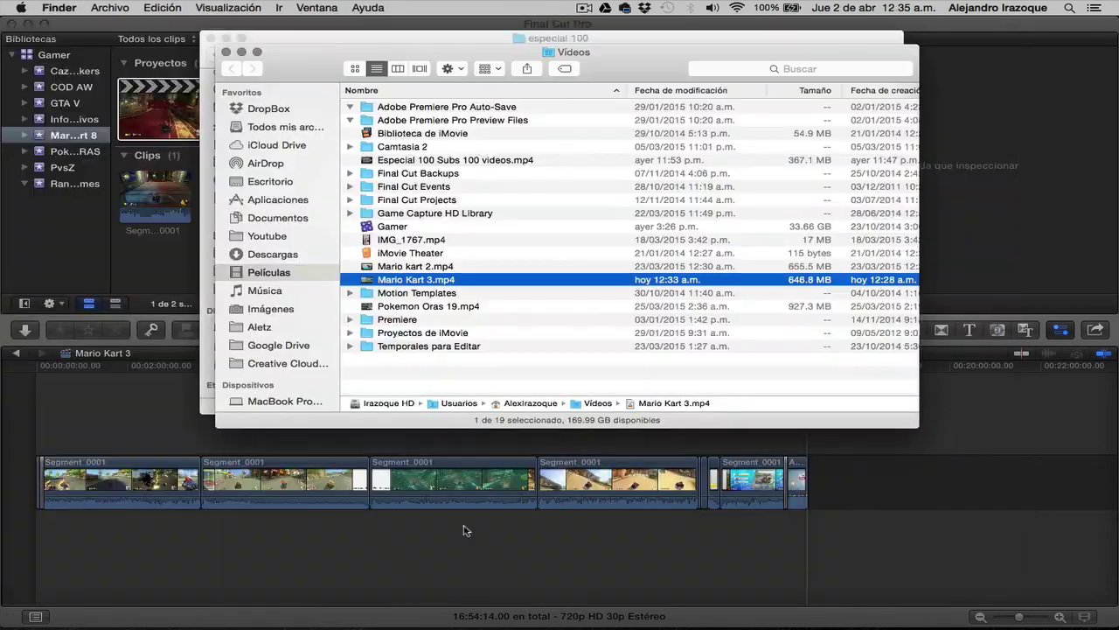
{"action": "key", "text": "super+w"}
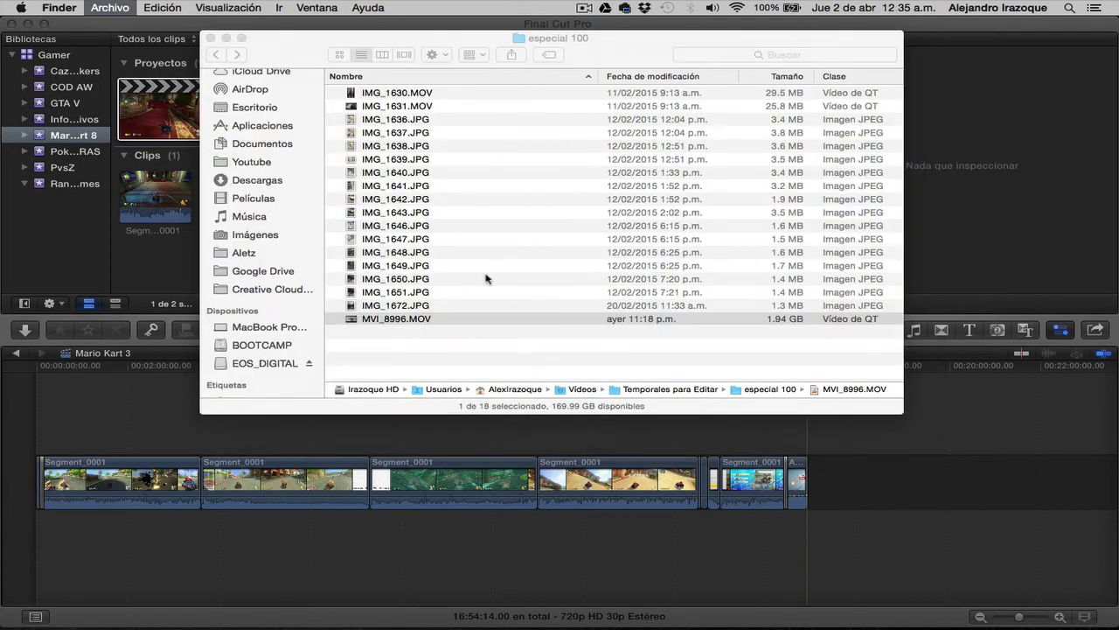
{"action": "key", "text": "super+Tab"}
{"action": "key", "text": "super+Tab"}
{"action": "key", "text": "super+Tab"}
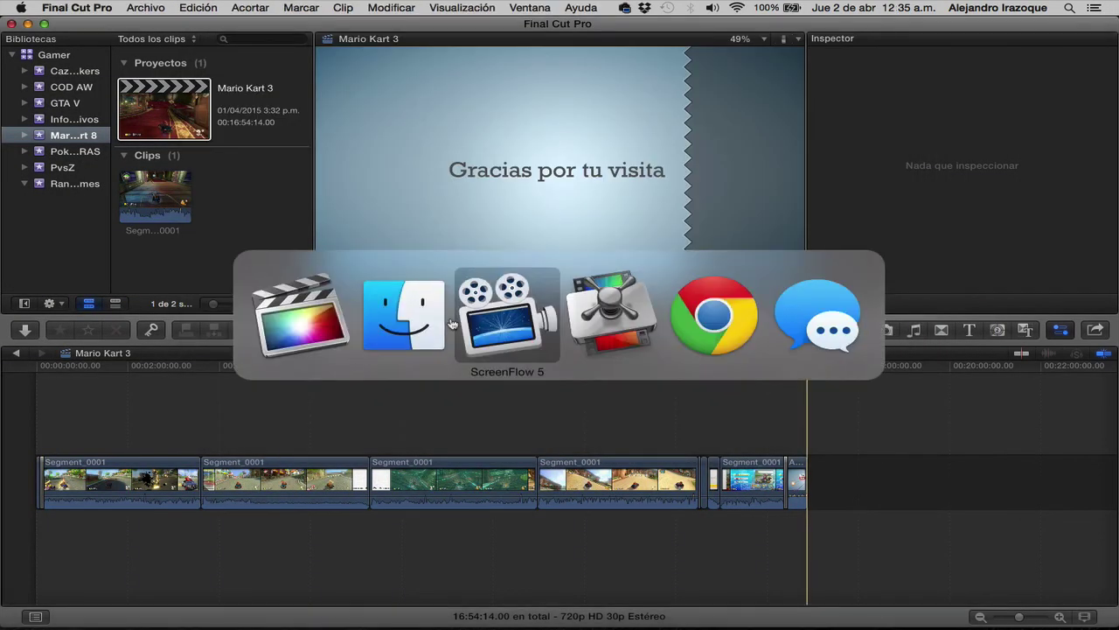
{"action": "key", "text": "super+Tab"}
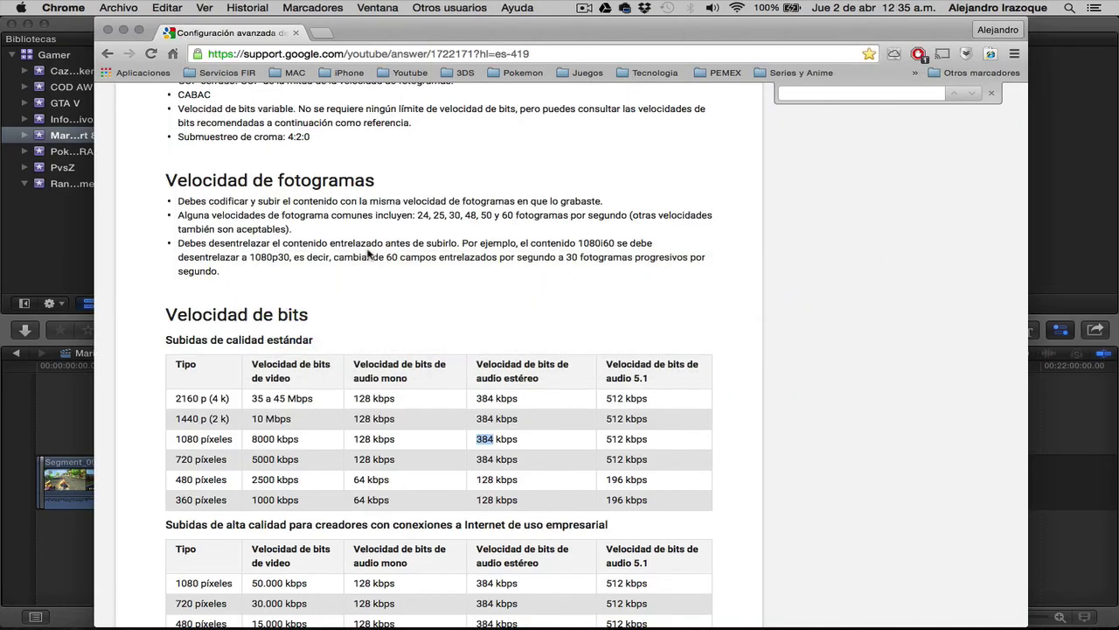
Scroll YouTube's encoding help past the bitrate tables to 'Resolución y proporción' (2160p down to 240p)
{"action": "scroll", "coordinate": [367, 251], "scroll_direction": "down", "scroll_amount": 5}
{"action": "scroll", "coordinate": [262, 253], "scroll_direction": "down", "scroll_amount": 4}
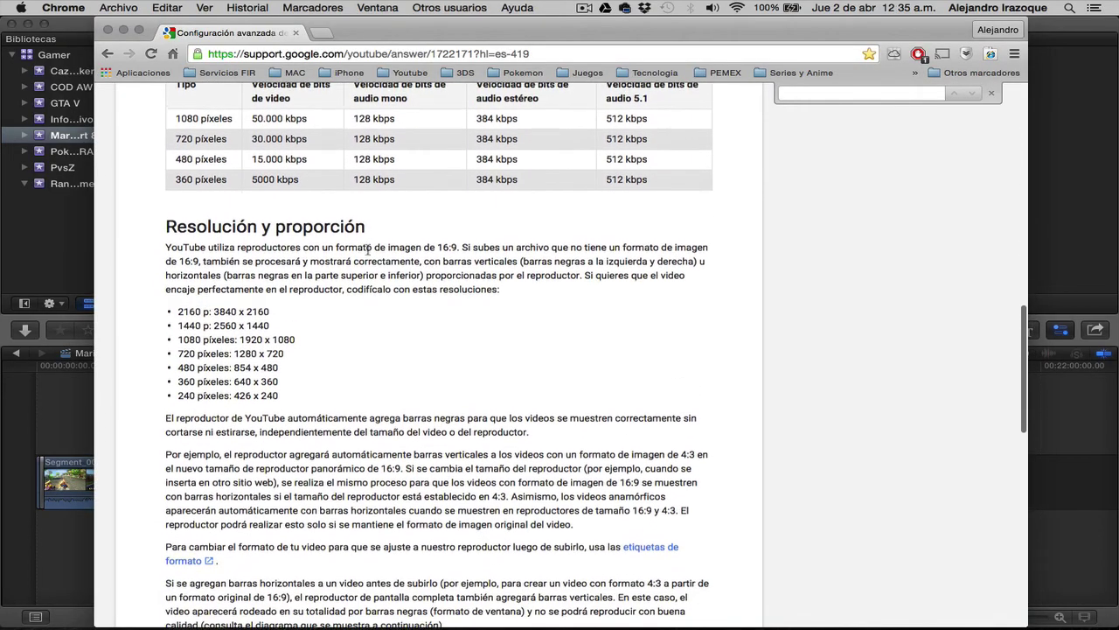
{"action": "scroll", "coordinate": [306, 325], "scroll_direction": "down", "scroll_amount": 4}
{"action": "scroll", "coordinate": [306, 325], "scroll_direction": "down", "scroll_amount": 4}
{"action": "scroll", "coordinate": [306, 325], "scroll_direction": "down", "scroll_amount": 2}
{"action": "scroll", "coordinate": [306, 326], "scroll_direction": "down", "scroll_amount": 1}
{"action": "scroll", "coordinate": [306, 325], "scroll_direction": "down", "scroll_amount": 3}
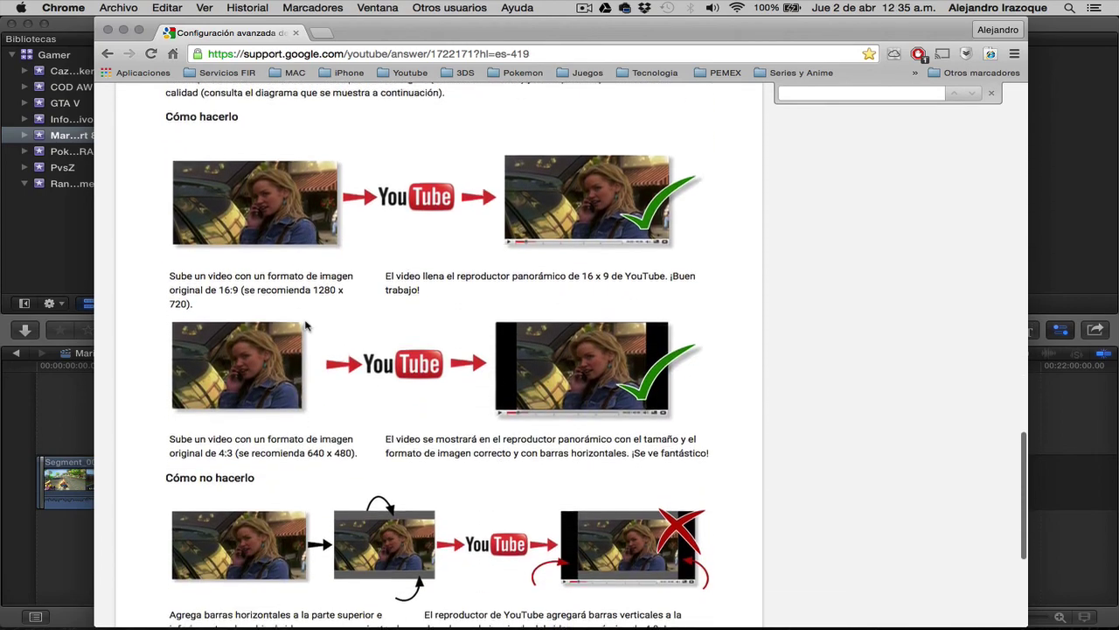
{"action": "scroll", "coordinate": [512, 360], "scroll_direction": "down", "scroll_amount": 3}
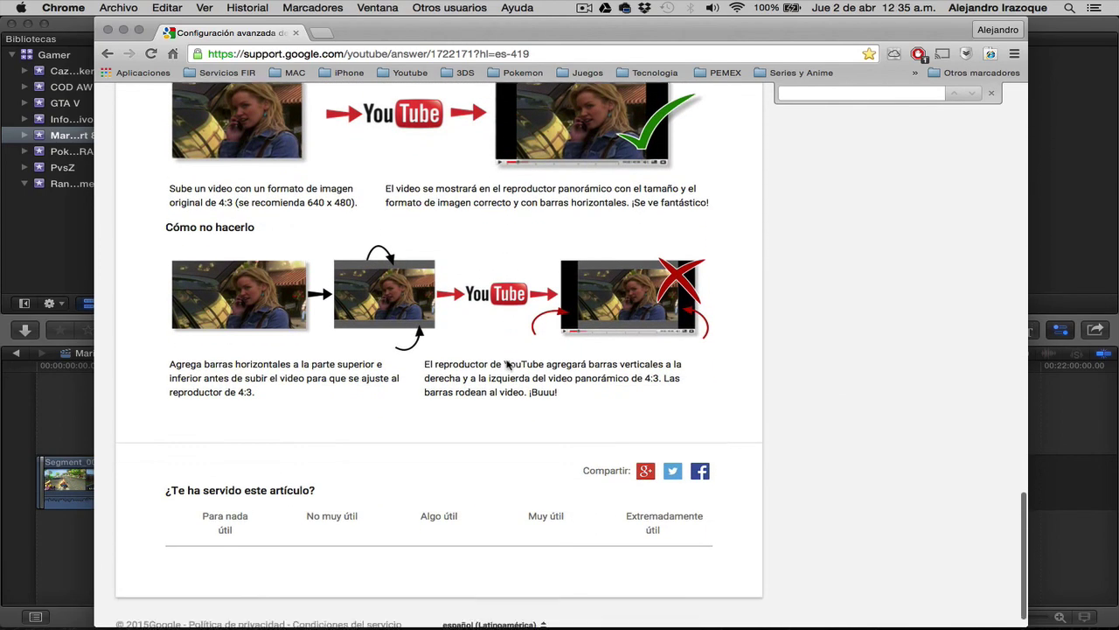
{"action": "scroll", "coordinate": [508, 364], "scroll_direction": "up", "scroll_amount": 20}
{"action": "scroll", "coordinate": [507, 364], "scroll_direction": "down", "scroll_amount": 15}
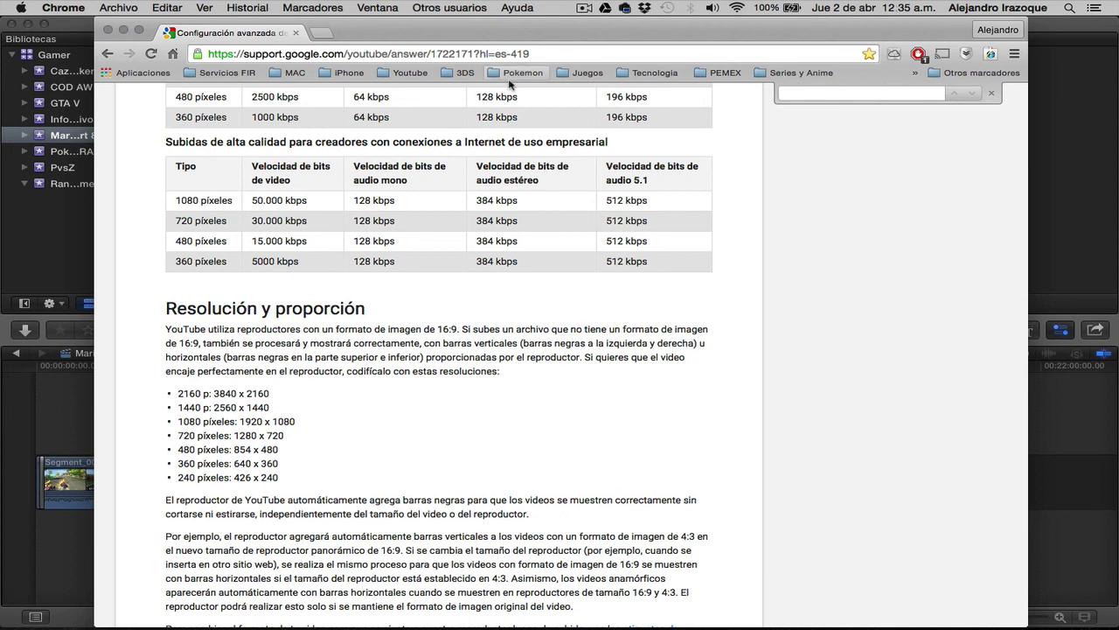
{"action": "left_click", "coordinate": [585, 9]}
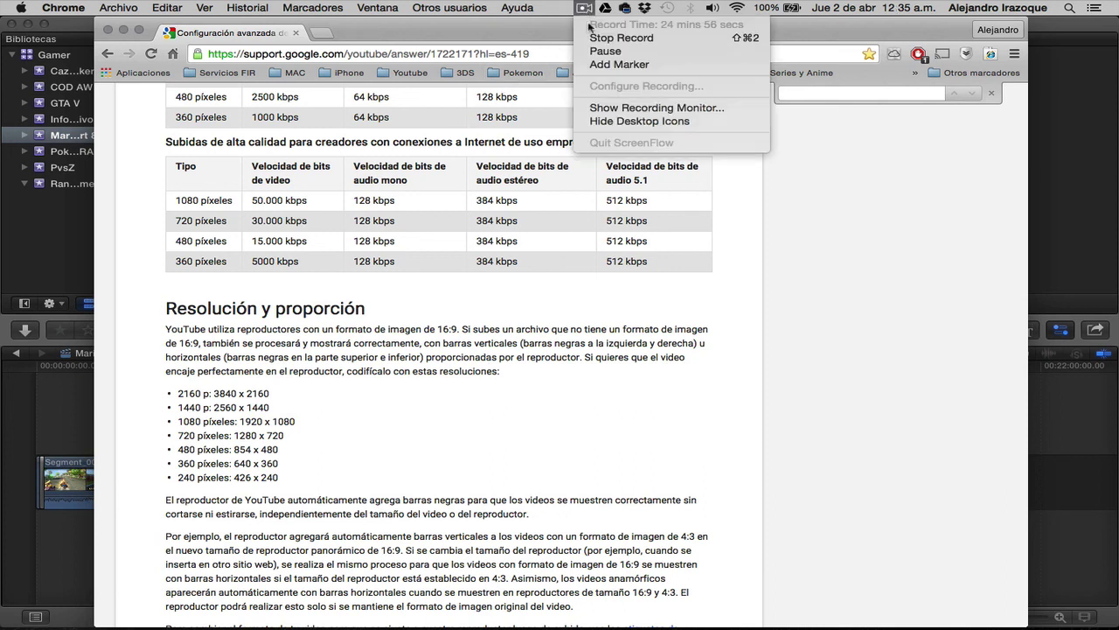